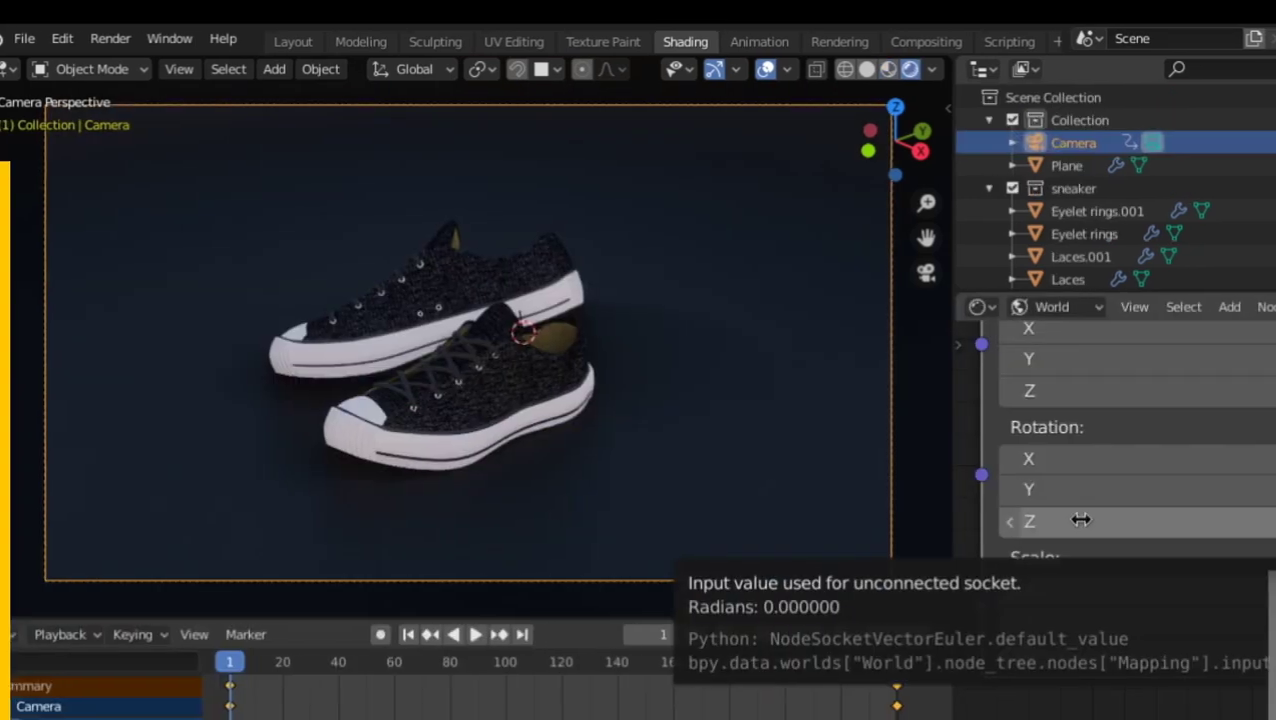
Adjust the Z rotation of the world's Mapping node
{"action": "left_click_drag", "start_coordinate": [1081, 519], "coordinate": [1265, 521]}
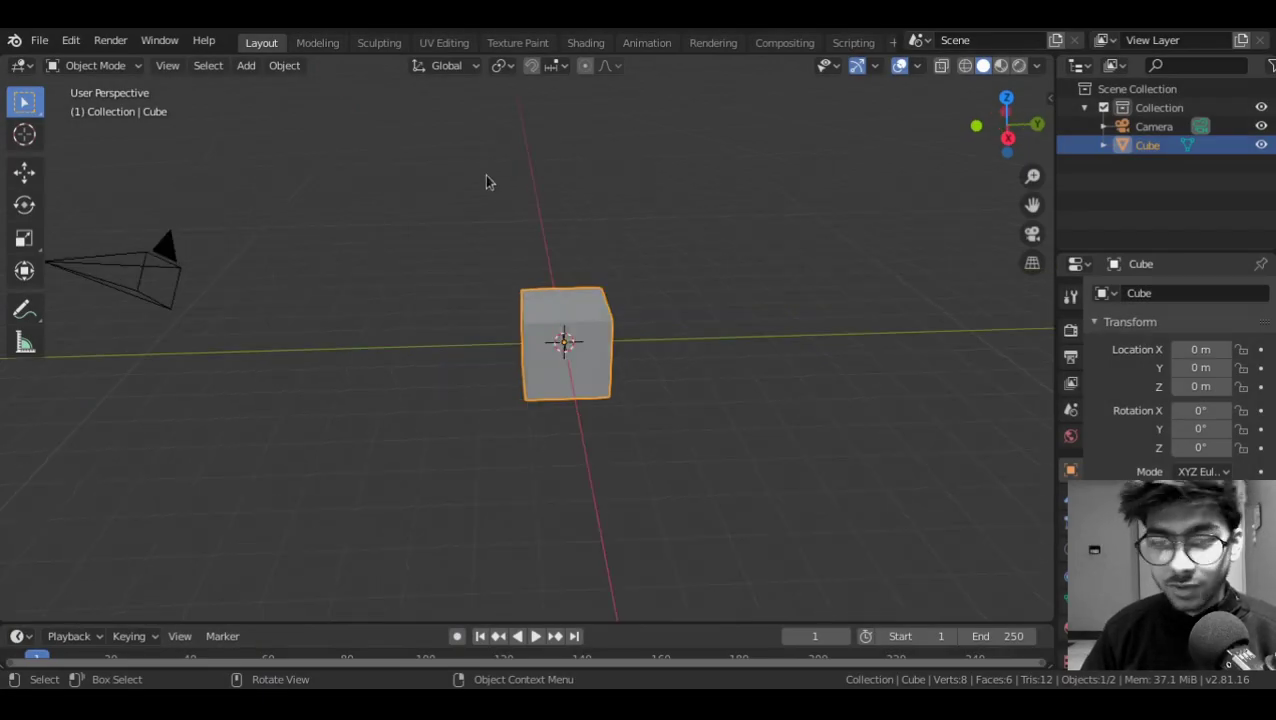
Switch to the Animation workspace and show its camera view in rendered shading
{"action": "left_click", "coordinate": [647, 43]}
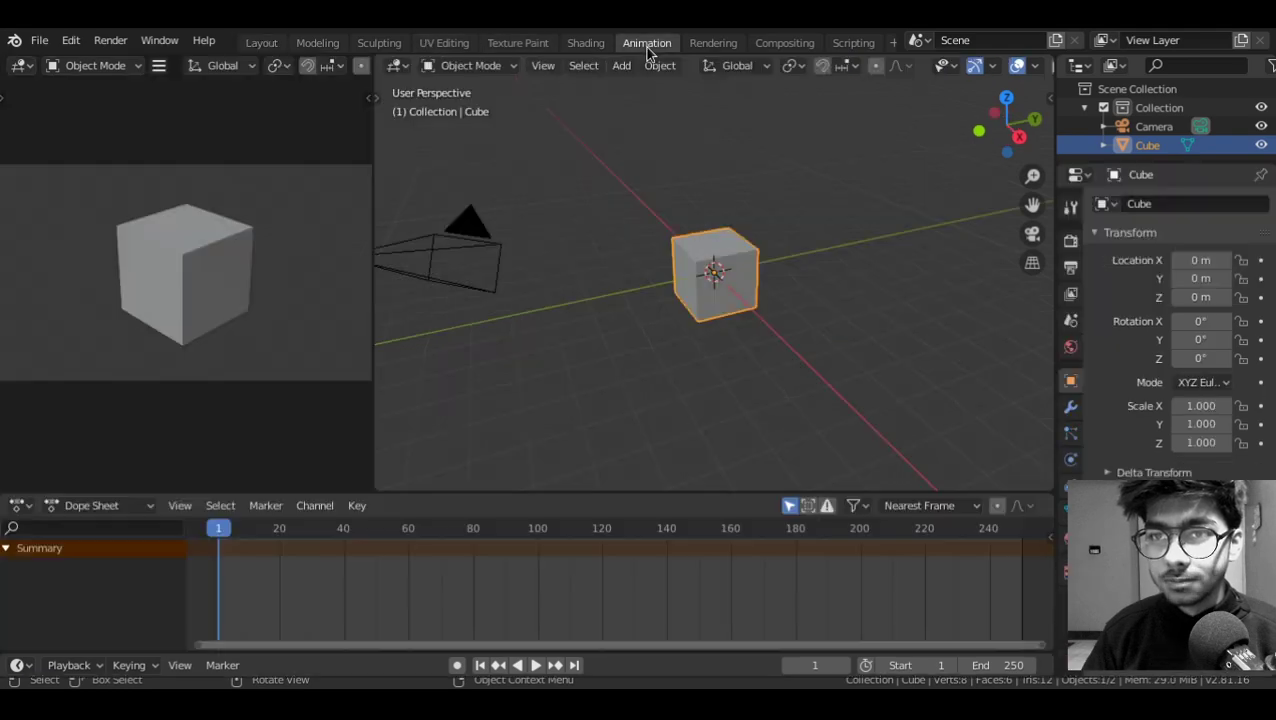
{"action": "key", "text": "z"}
{"action": "left_click", "coordinate": [222, 364]}
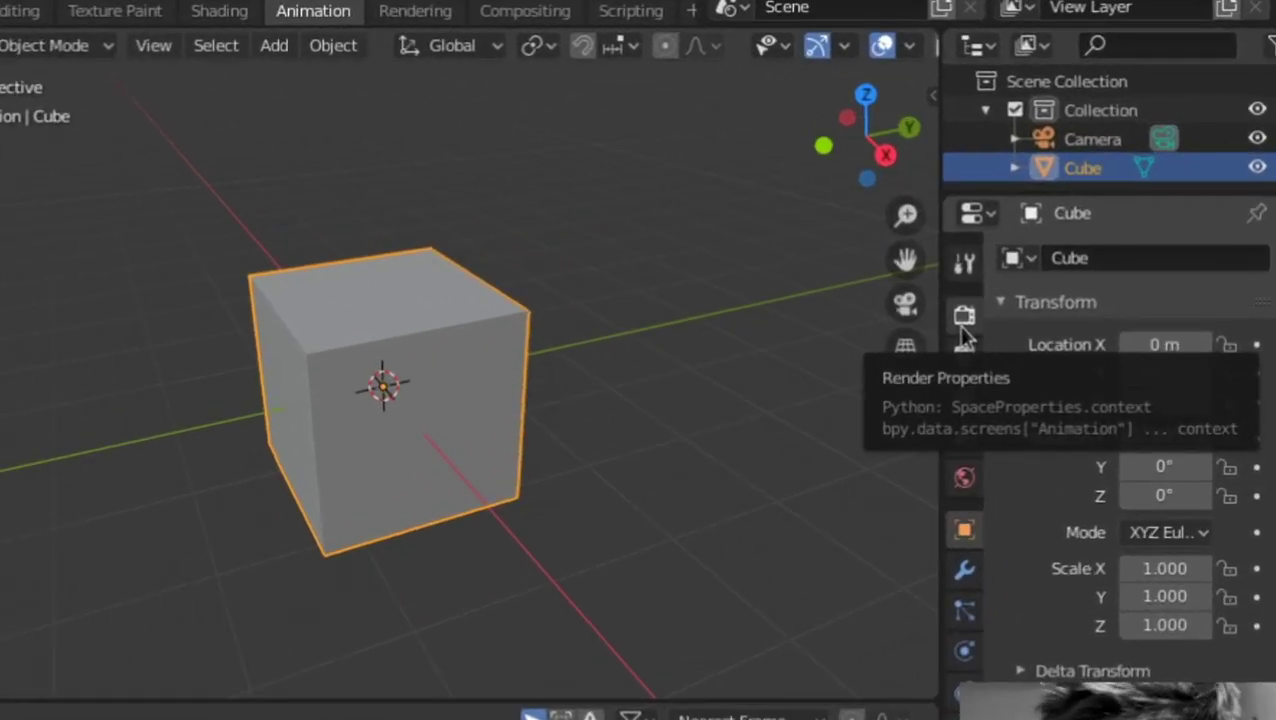
Enable Bloom in the Eevee render settings
{"action": "left_click", "coordinate": [1070, 239]}
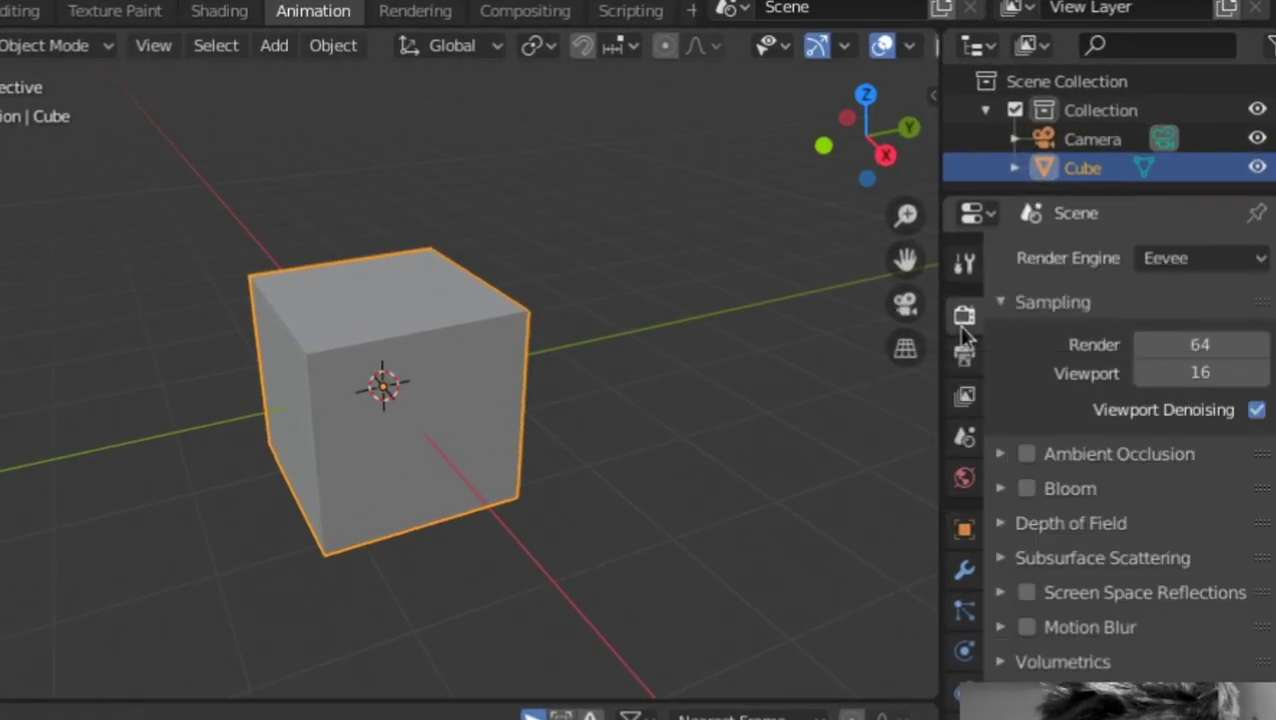
{"action": "left_click", "coordinate": [1027, 489]}
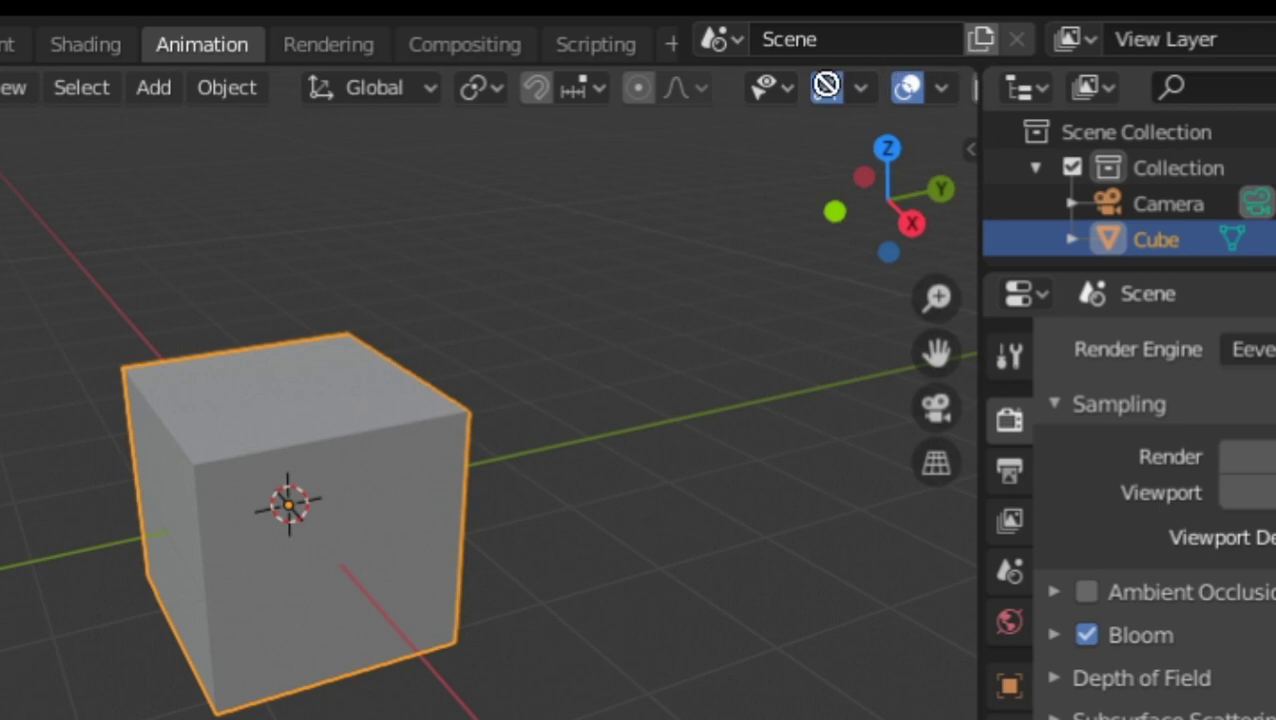
Split the 3D viewport vertically and turn the new area into a Shader Editor
{"action": "left_click_drag", "start_coordinate": [965, 67], "coordinate": [375, 120]}
{"action": "left_click", "coordinate": [426, 88]}
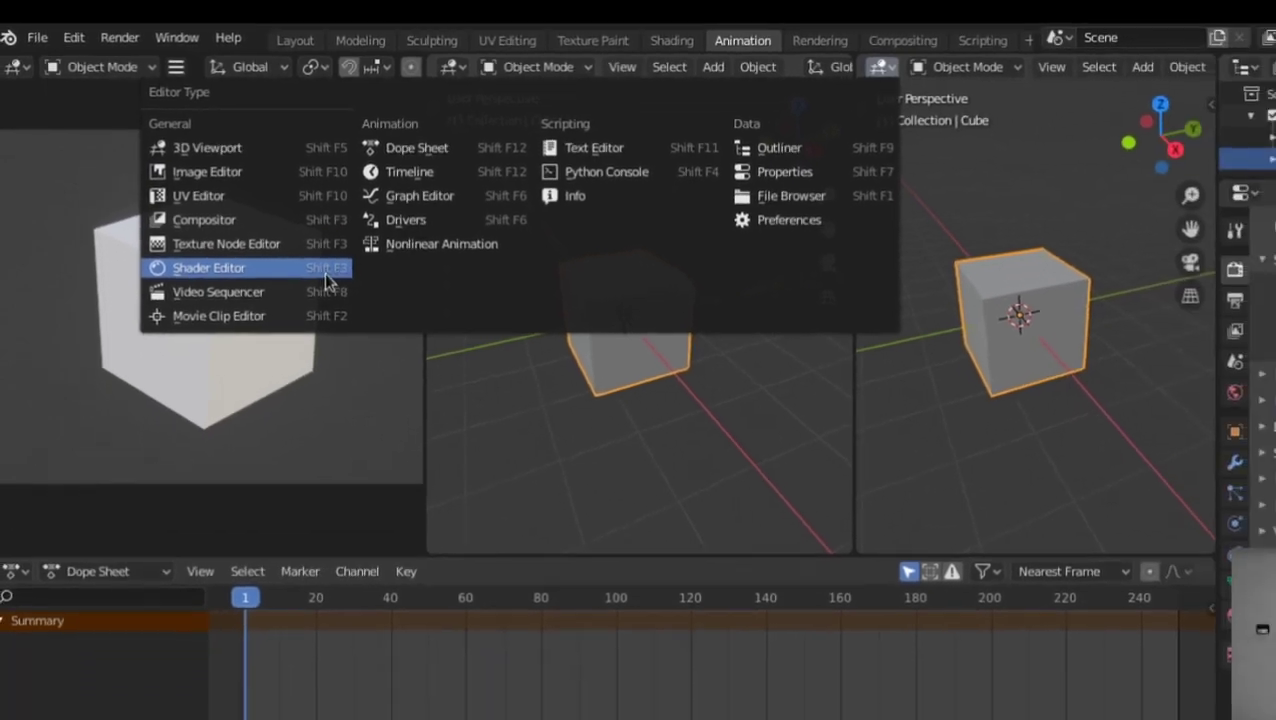
{"action": "left_click", "coordinate": [425, 302]}
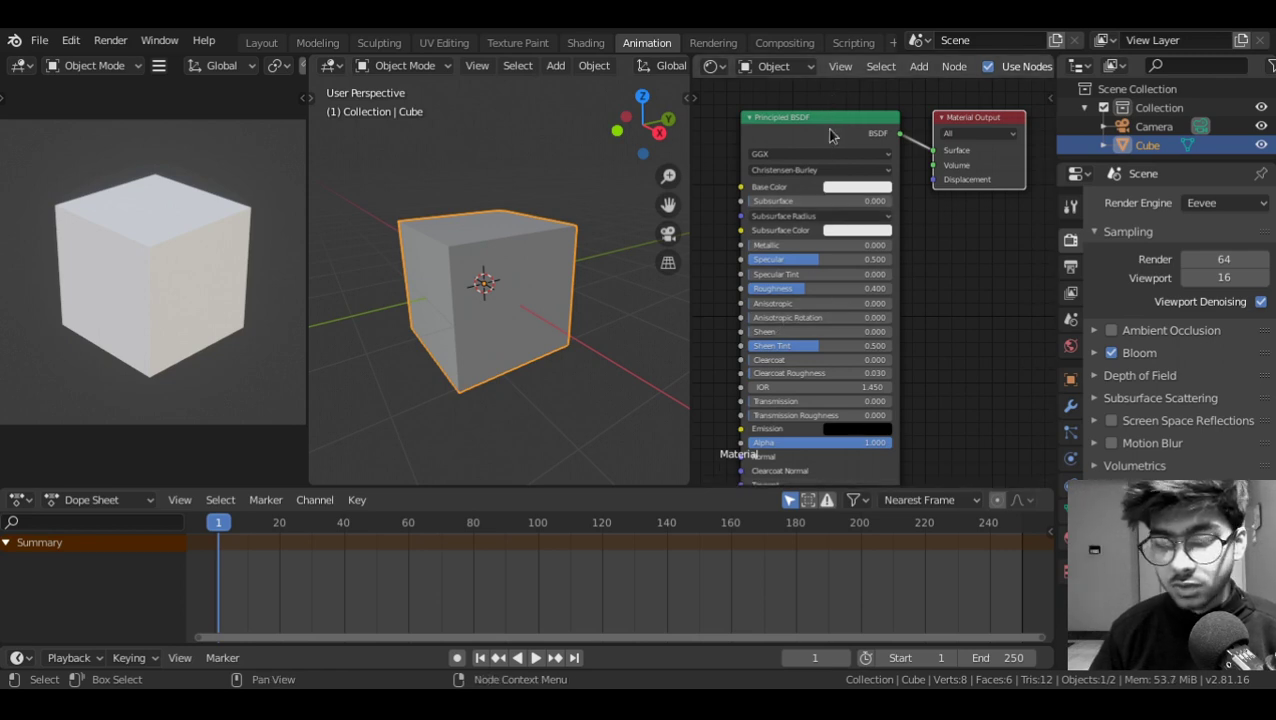
Remove the cube's existing material and create a new one named "test"
{"action": "scroll", "coordinate": [930, 63], "scroll_direction": "down", "scroll_amount": 5, "text": "ctrl"}
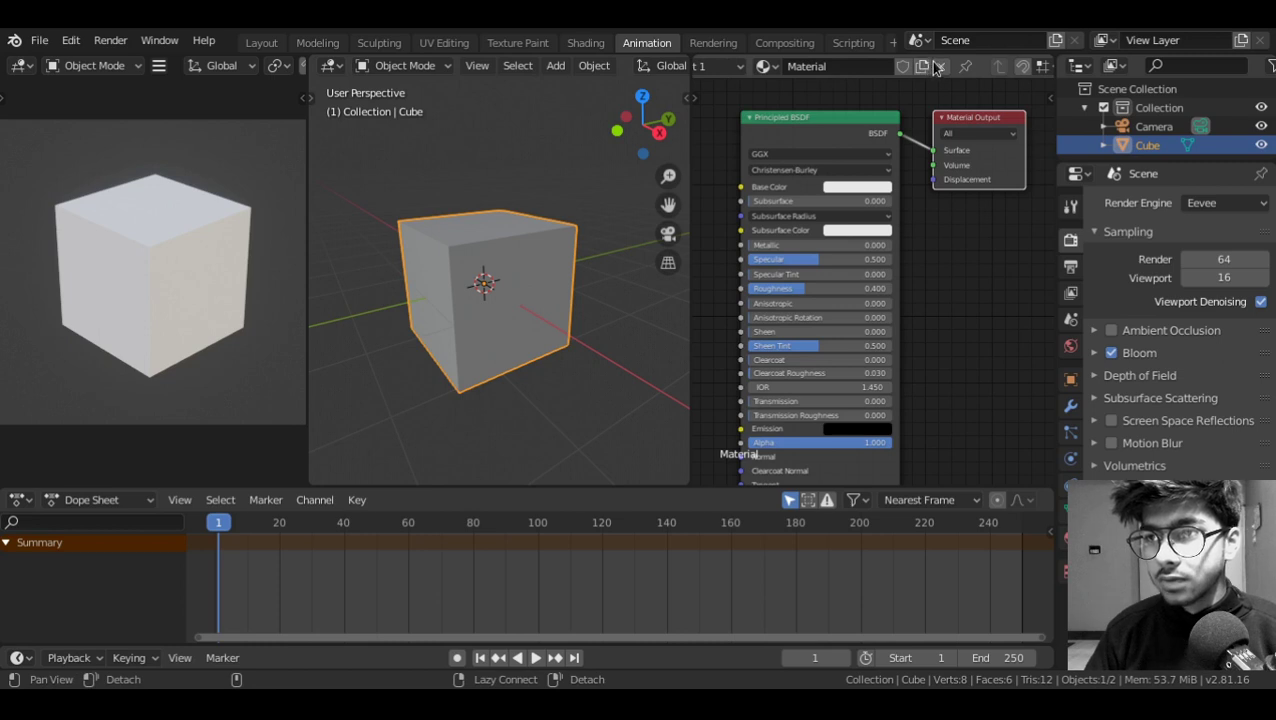
{"action": "left_click", "coordinate": [938, 66]}
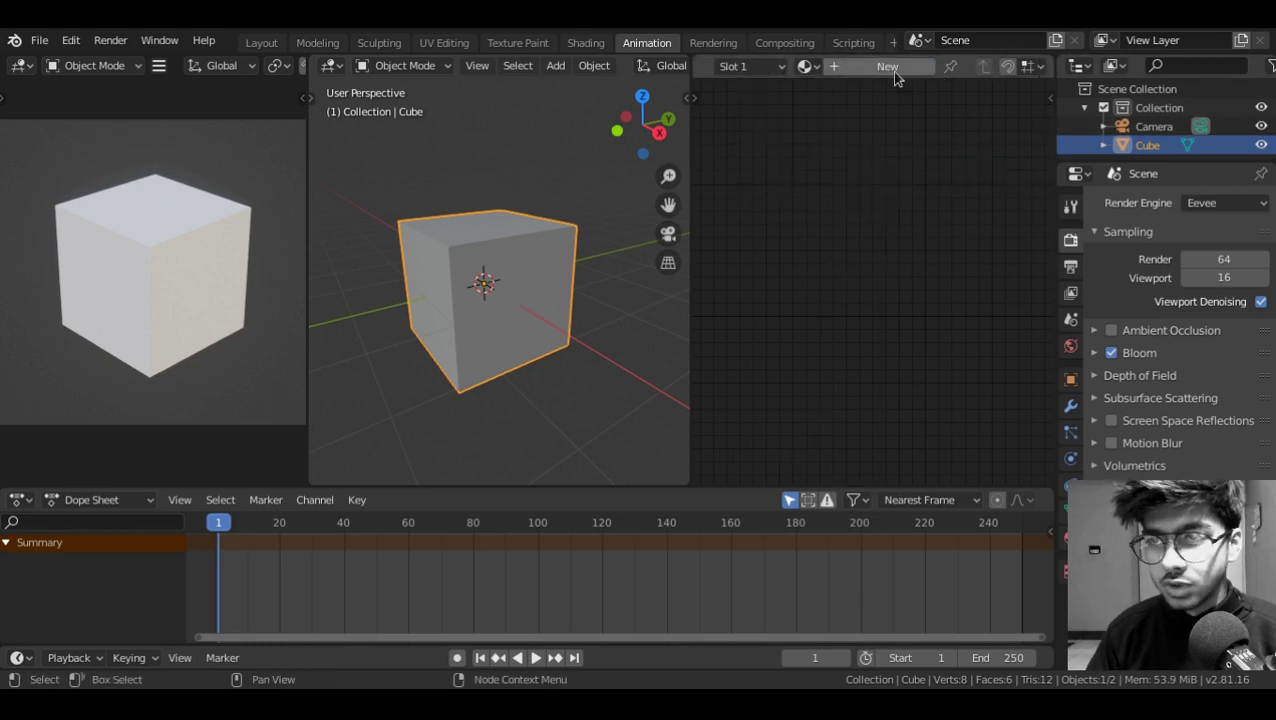
{"action": "left_click", "coordinate": [860, 66]}
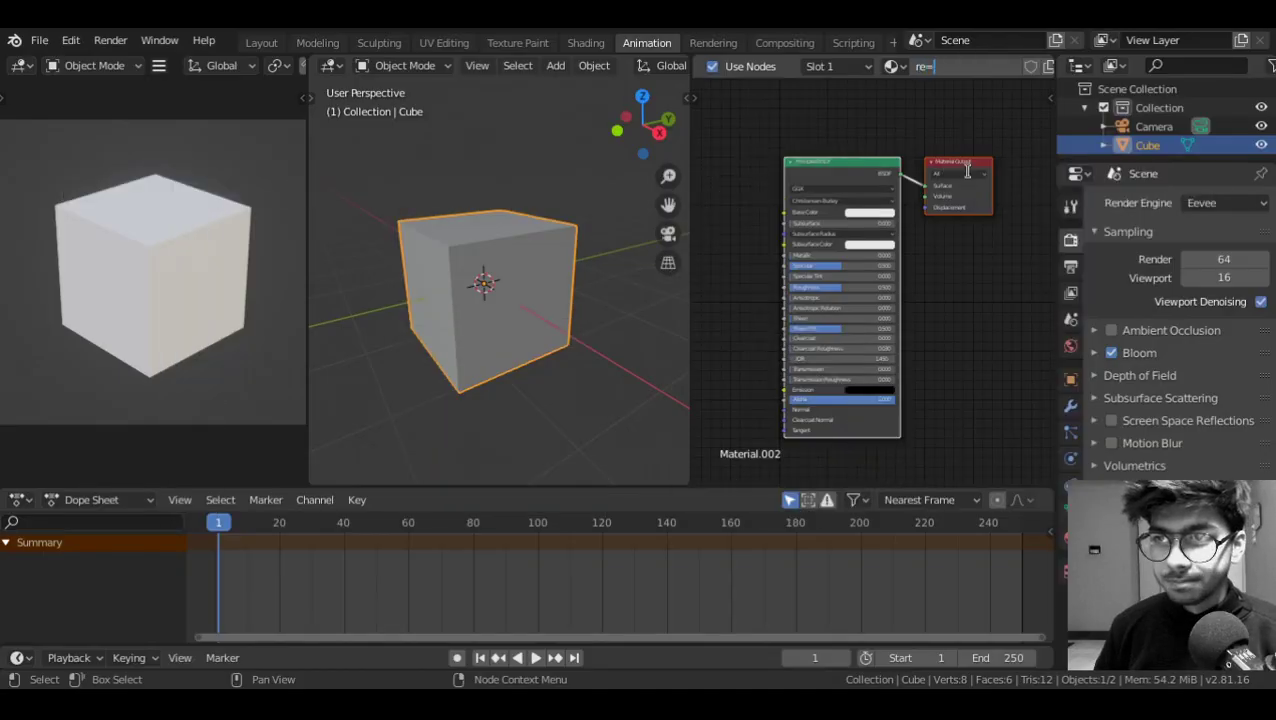
{"action": "key", "text": "Return"}
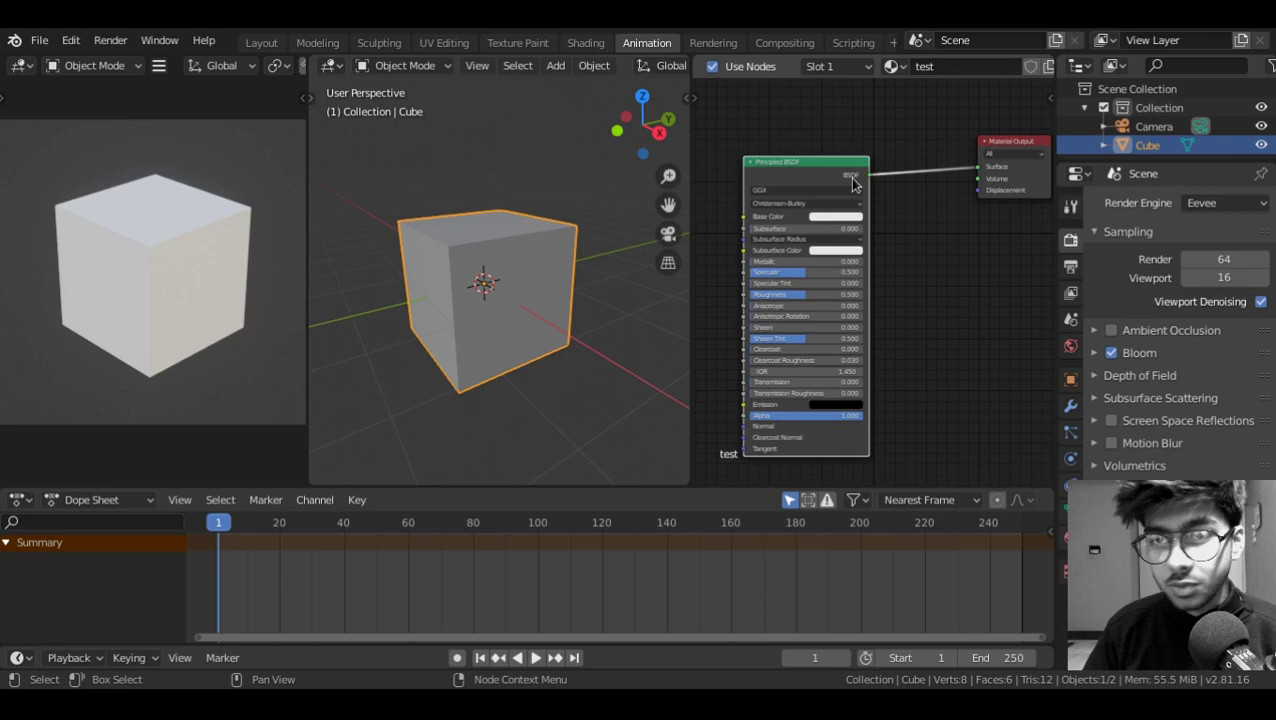
Replace the Principled BSDF with a Diffuse BSDF node connected to the Material Output's Surface input
{"action": "key", "text": "x"}
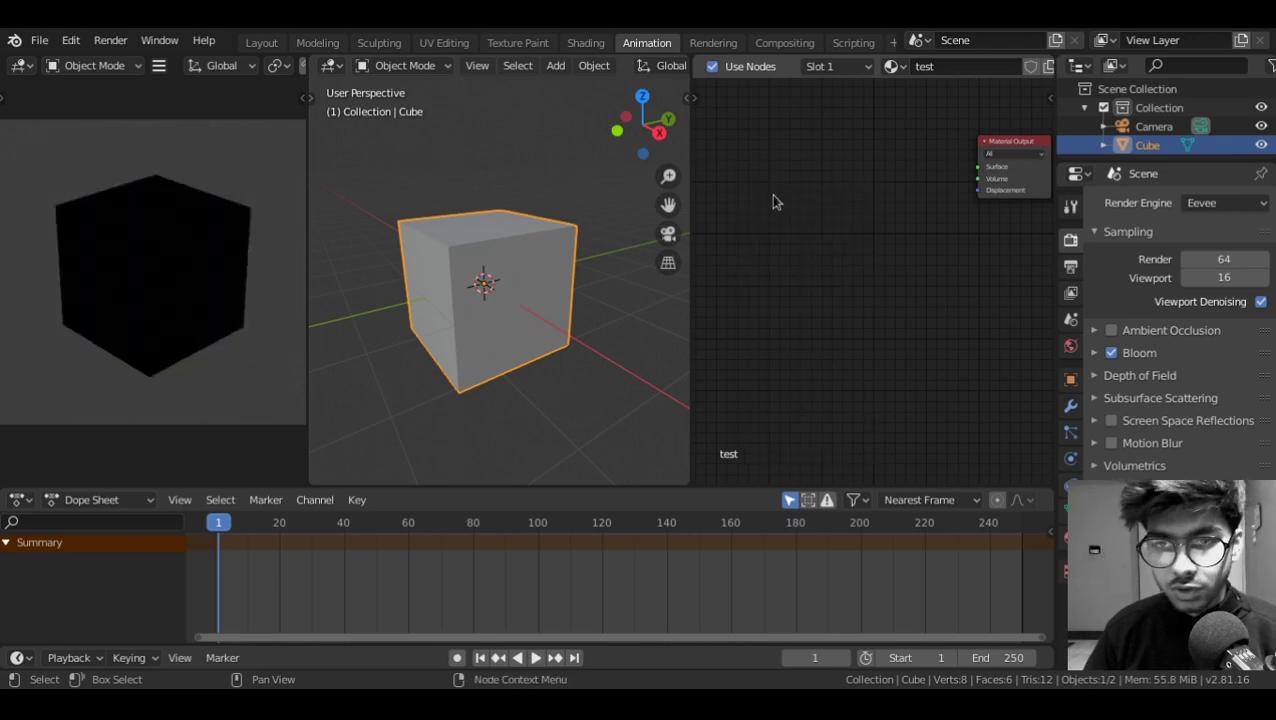
{"action": "key", "text": "shift+a"}
{"action": "mouse_move", "coordinate": [743, 272]}
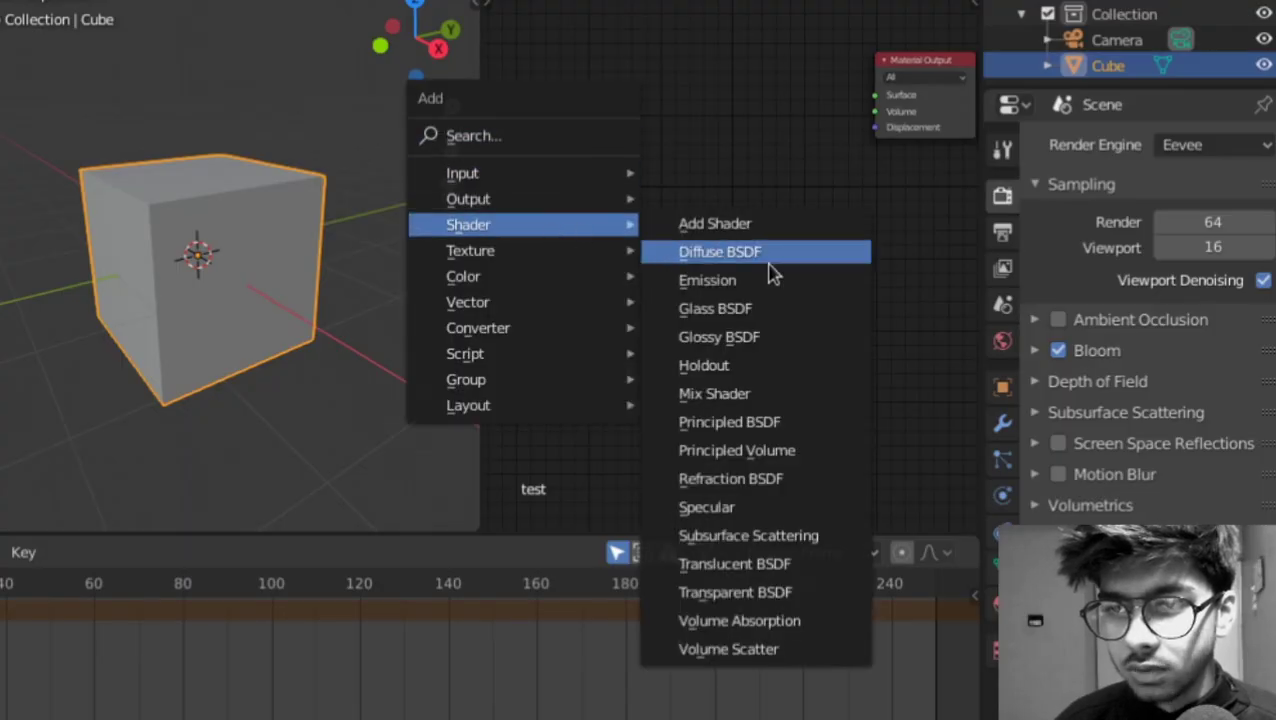
{"action": "left_click", "coordinate": [770, 252]}
{"action": "left_click", "coordinate": [604, 108]}
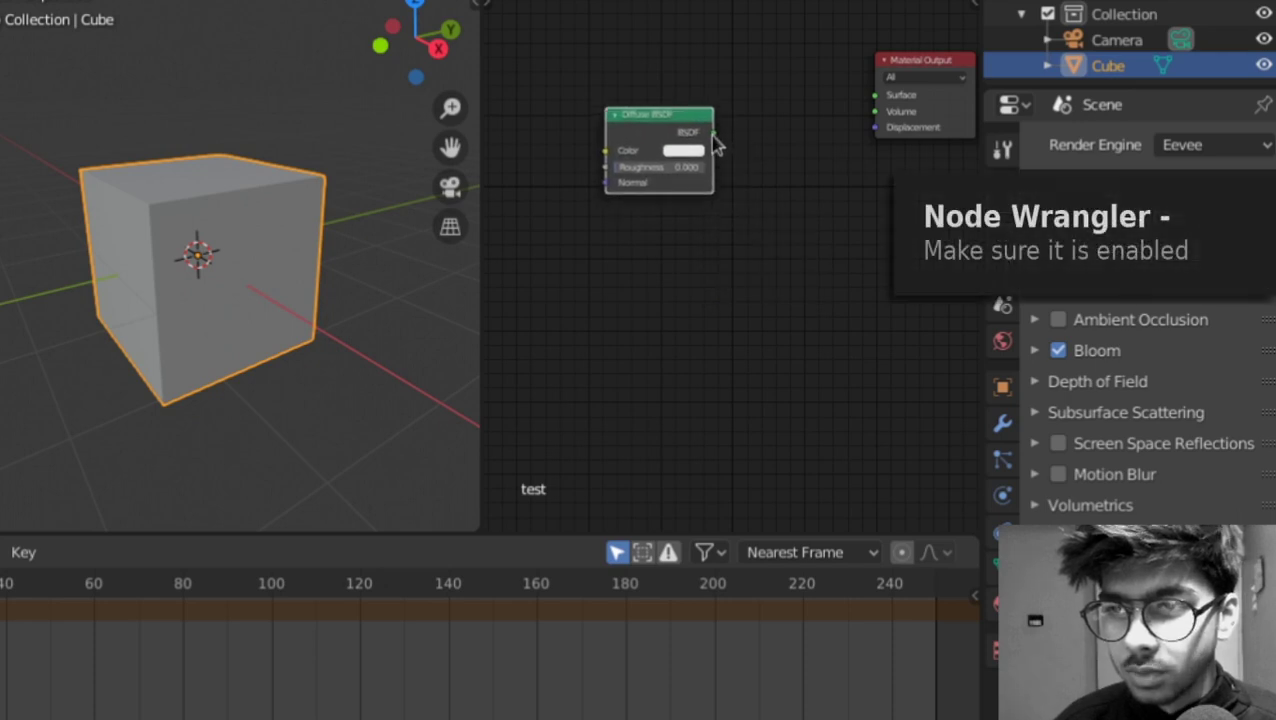
{"action": "left_click_drag", "start_coordinate": [712, 132], "coordinate": [874, 96]}
Add an Emission shader node below the Diffuse BSDF
{"action": "key", "text": "shift+a"}
{"action": "mouse_move", "coordinate": [633, 230]}
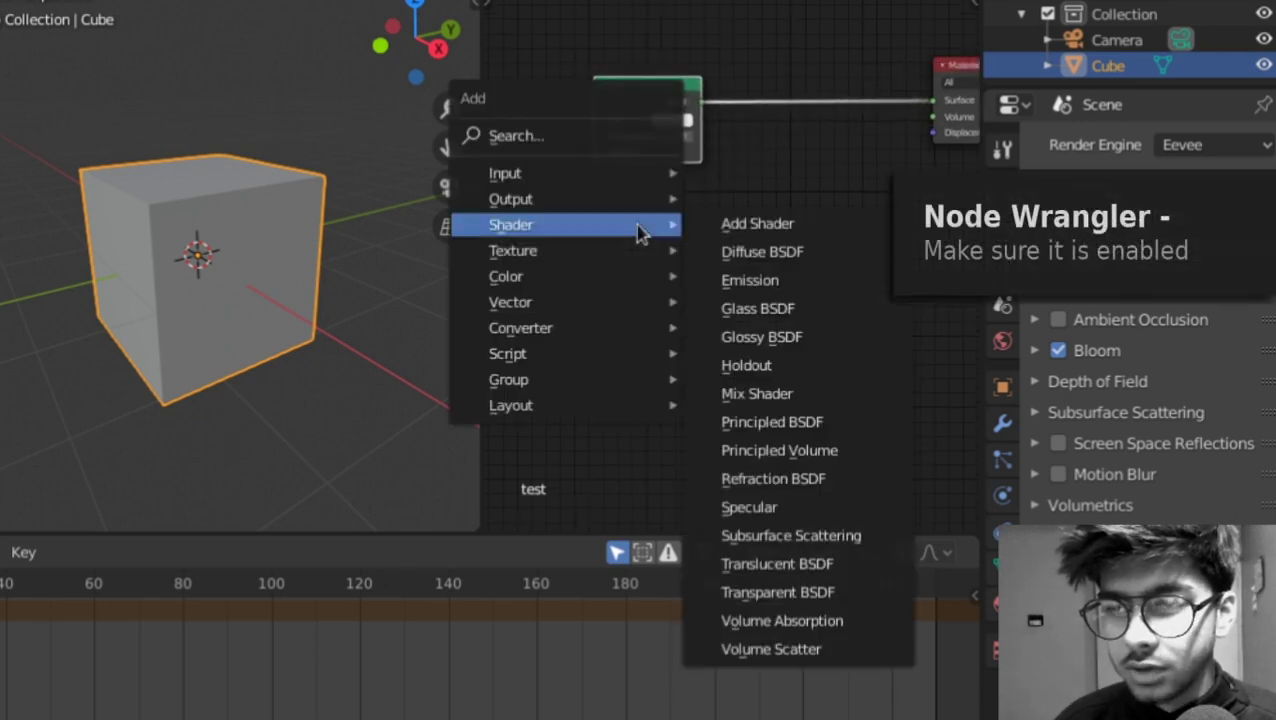
{"action": "left_click", "coordinate": [769, 281]}
{"action": "left_click", "coordinate": [594, 181]}
Give the Emission shader a bright cyan color and set its strength to 4.9
{"action": "left_click", "coordinate": [677, 222]}
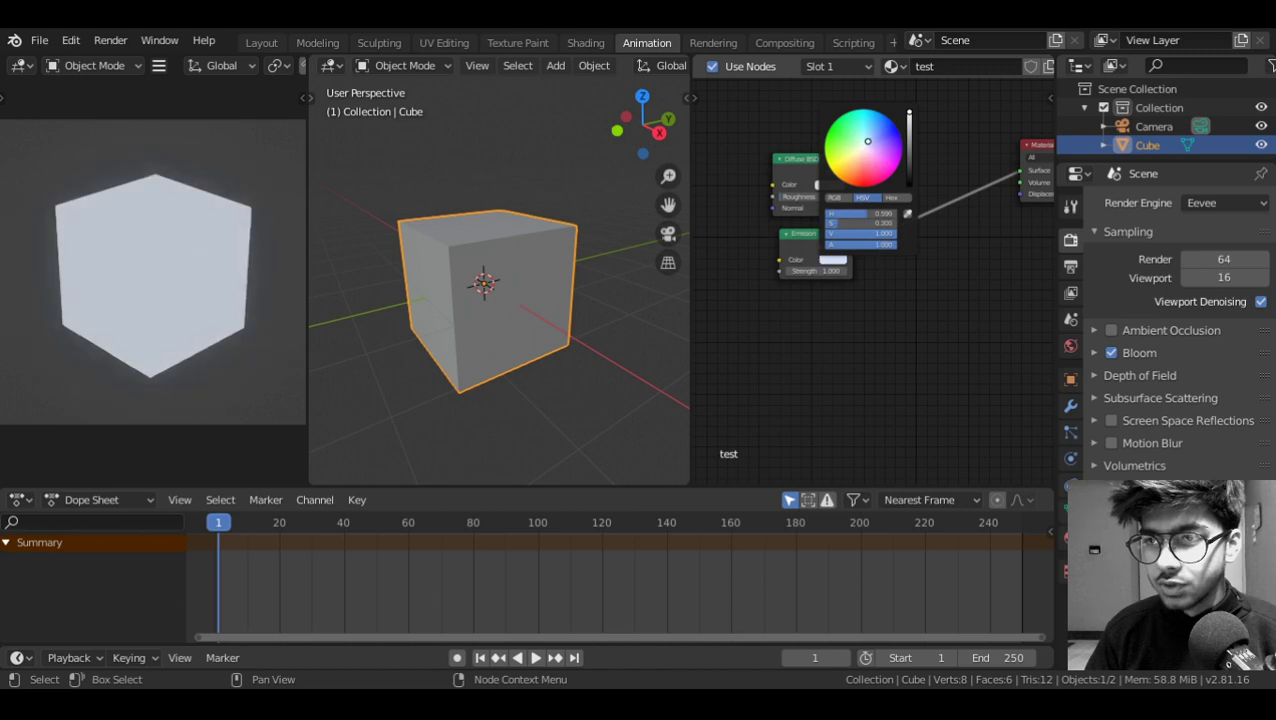
{"action": "left_click_drag", "start_coordinate": [868, 141], "coordinate": [870, 116]}
{"action": "left_click_drag", "start_coordinate": [815, 271], "coordinate": [854, 271]}
Reposition the Emission node and connect the Diffuse BSDF to the Material Output again
{"action": "middle_click_drag", "start_coordinate": [828, 245], "coordinate": [800, 265]}
{"action": "left_click_drag", "start_coordinate": [800, 265], "coordinate": [796, 265]}
{"action": "left_click", "coordinate": [787, 184], "text": "ctrl+shift"}
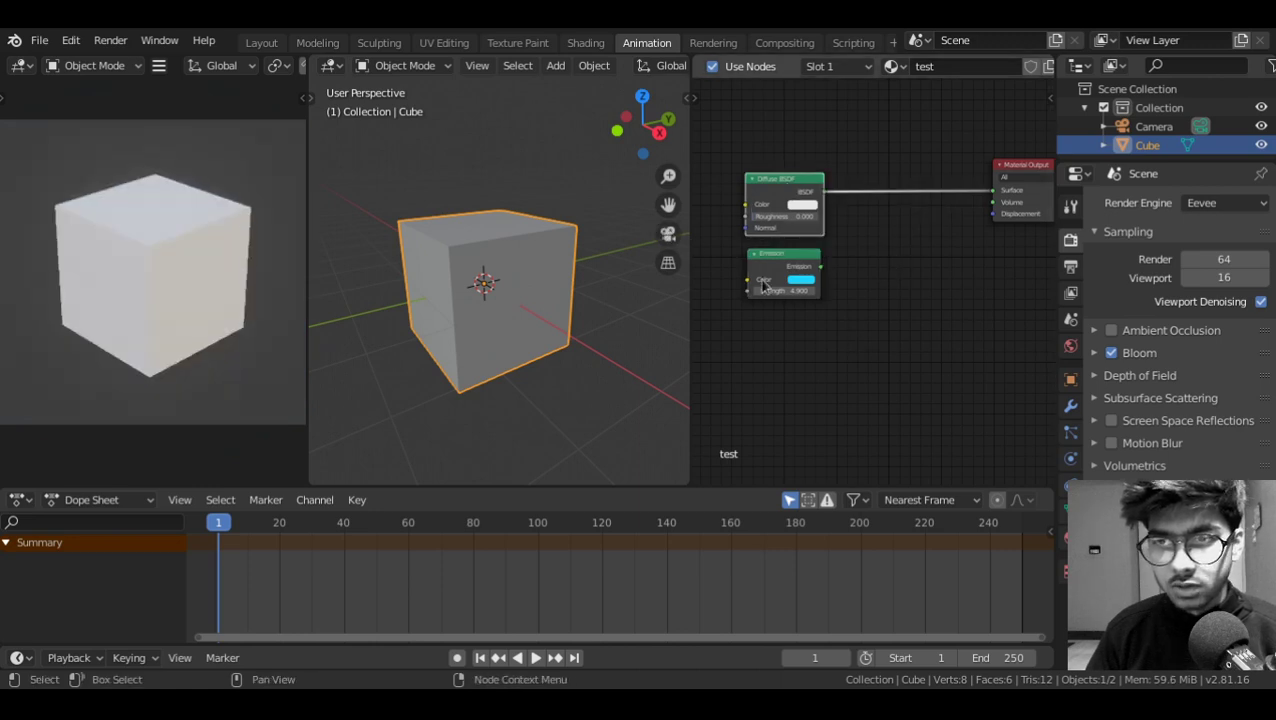
{"action": "left_click", "coordinate": [924, 205]}
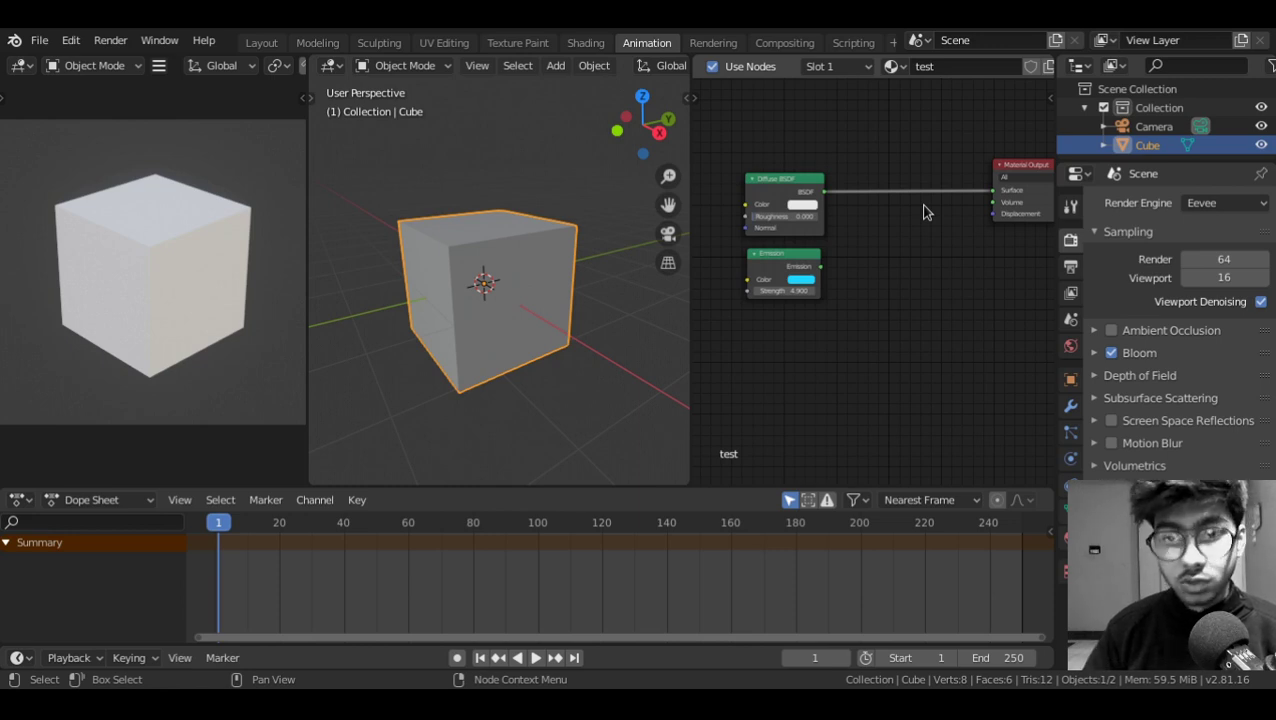
Insert a Mix Shader between the Diffuse BSDF and the Material Output, and connect the Emission node to its second shader input
{"action": "scroll", "coordinate": [925, 212], "scroll_direction": "up", "scroll_amount": 2}
{"action": "key", "text": "shift+a"}
{"action": "mouse_move", "coordinate": [876, 269]}
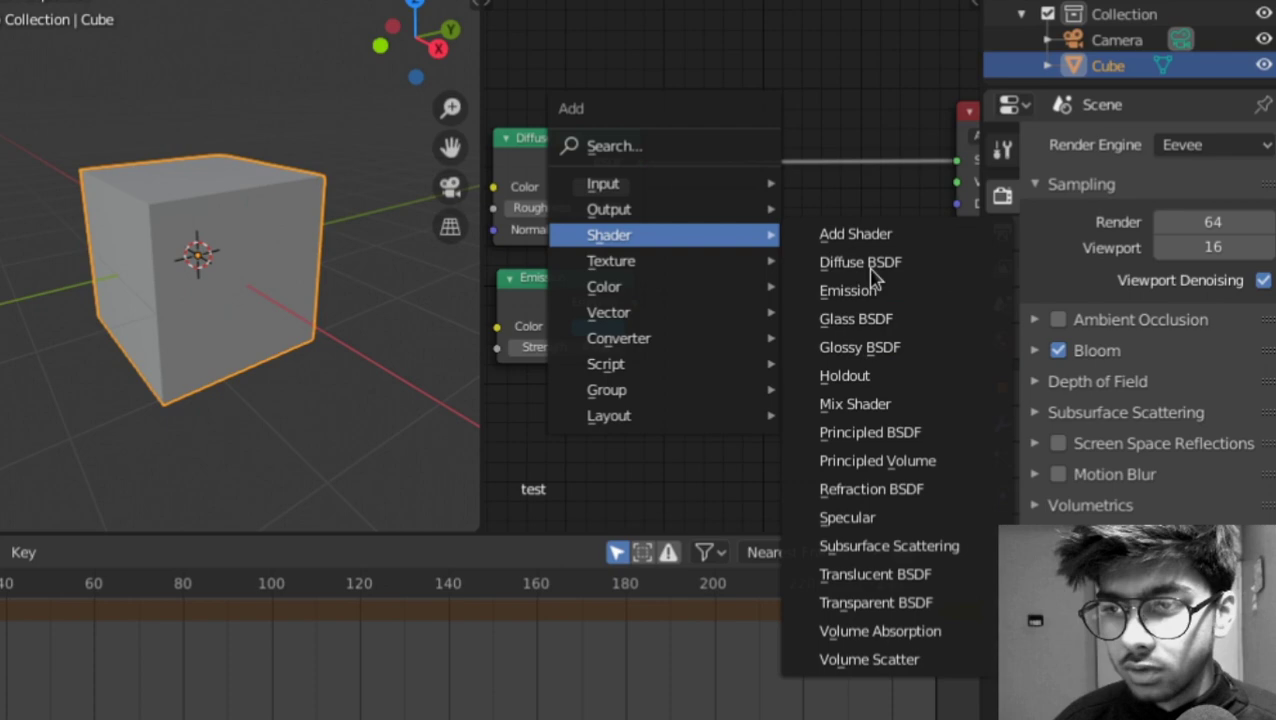
{"action": "left_click", "coordinate": [855, 403]}
{"action": "left_click", "coordinate": [748, 160]}
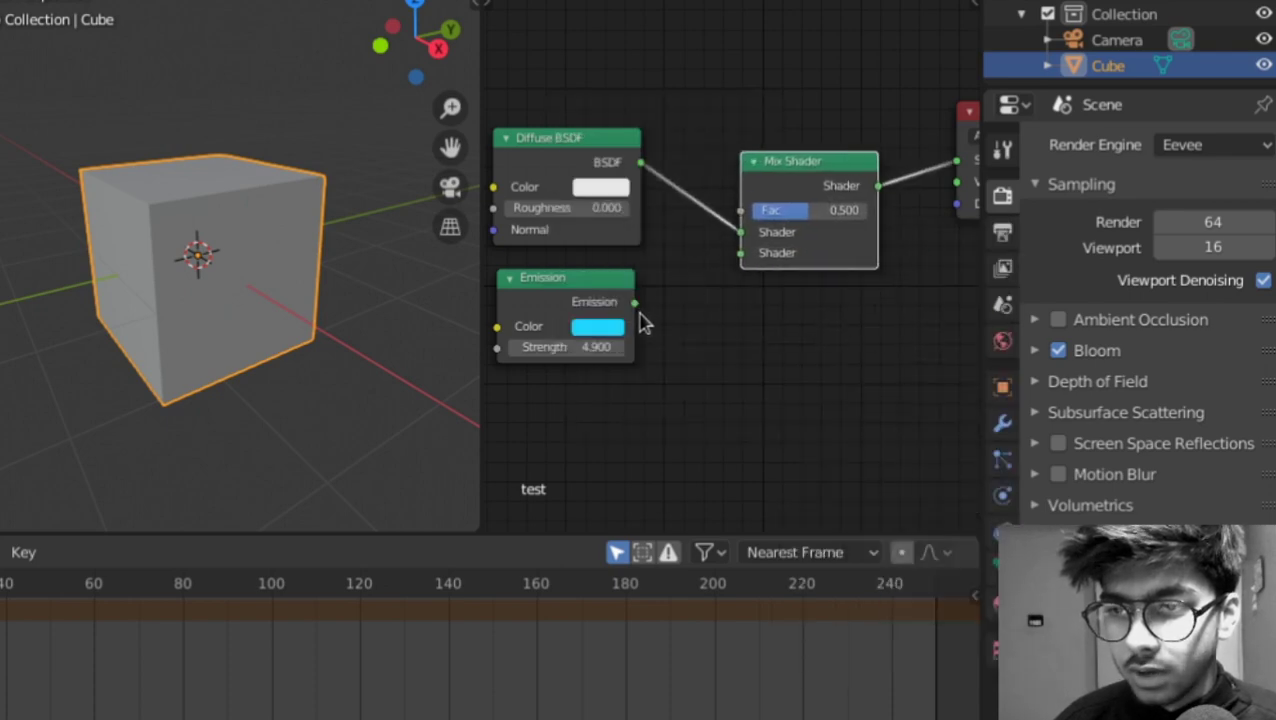
{"action": "left_click_drag", "start_coordinate": [635, 302], "coordinate": [740, 253]}
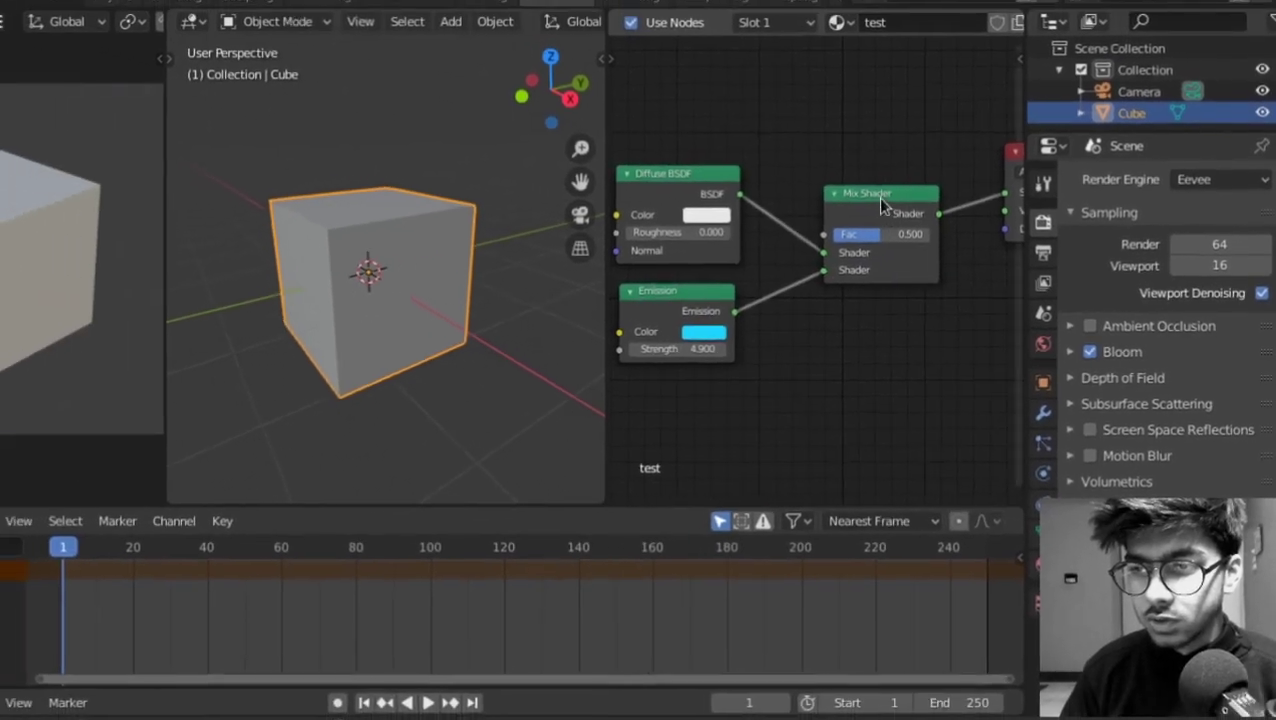
Reposition the Mix Shader node and try a different Fac value on it
{"action": "left_click_drag", "start_coordinate": [880, 199], "coordinate": [896, 179]}
{"action": "scroll", "coordinate": [896, 205], "scroll_direction": "down", "scroll_amount": 4}
{"action": "middle_click_drag", "start_coordinate": [887, 249], "coordinate": [917, 278]}
{"action": "left_click_drag", "start_coordinate": [890, 234], "coordinate": [834, 234]}
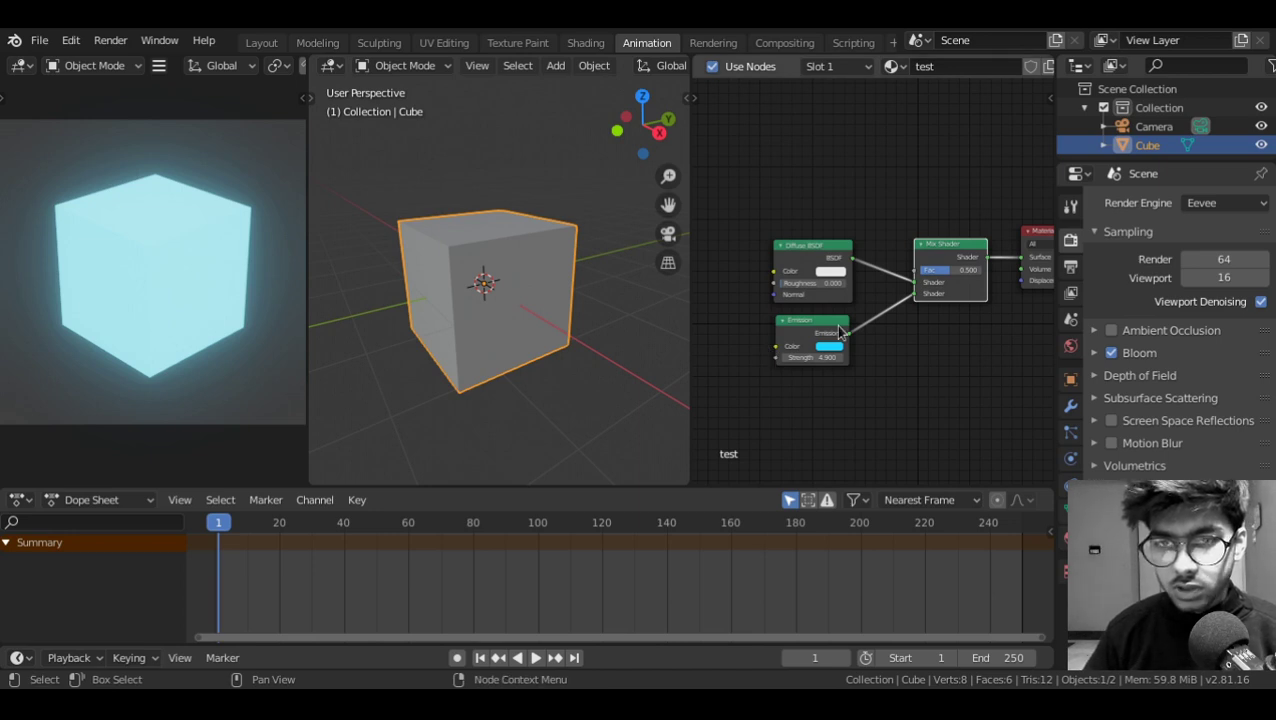
Nudge the Emission node closer beneath the Diffuse BSDF
{"action": "middle_click_drag", "start_coordinate": [801, 256], "coordinate": [779, 304]}
{"action": "left_click_drag", "start_coordinate": [772, 373], "coordinate": [772, 367]}
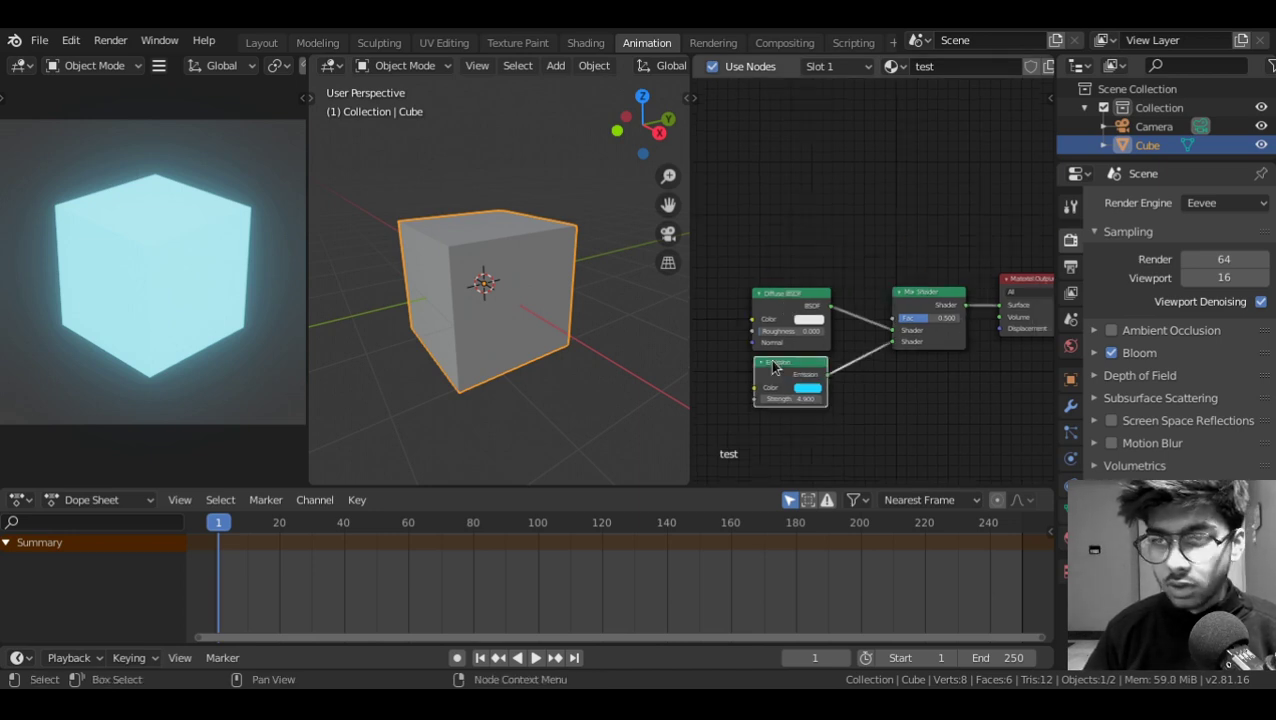
{"action": "middle_click_drag", "start_coordinate": [778, 334], "coordinate": [838, 359]}
{"action": "left_click", "coordinate": [820, 254]}
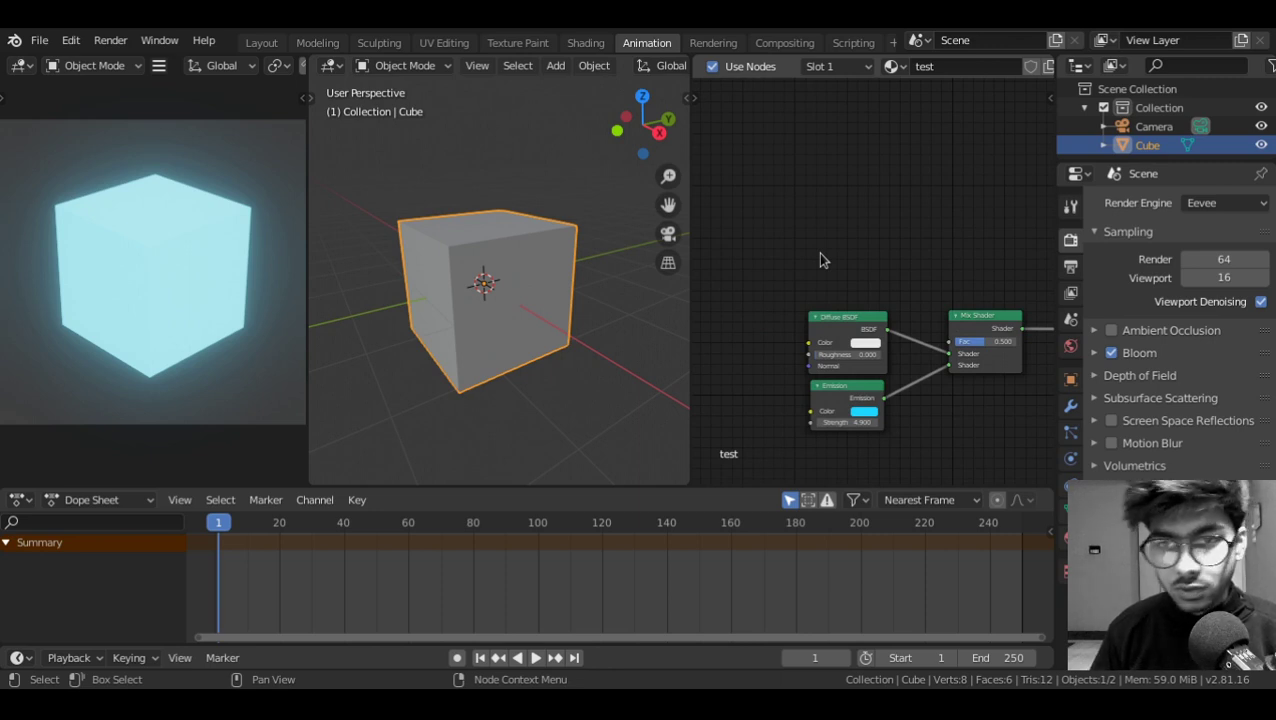
Add a Math converter node above the Diffuse BSDF
{"action": "scroll", "coordinate": [820, 260], "scroll_direction": "up", "scroll_amount": 1}
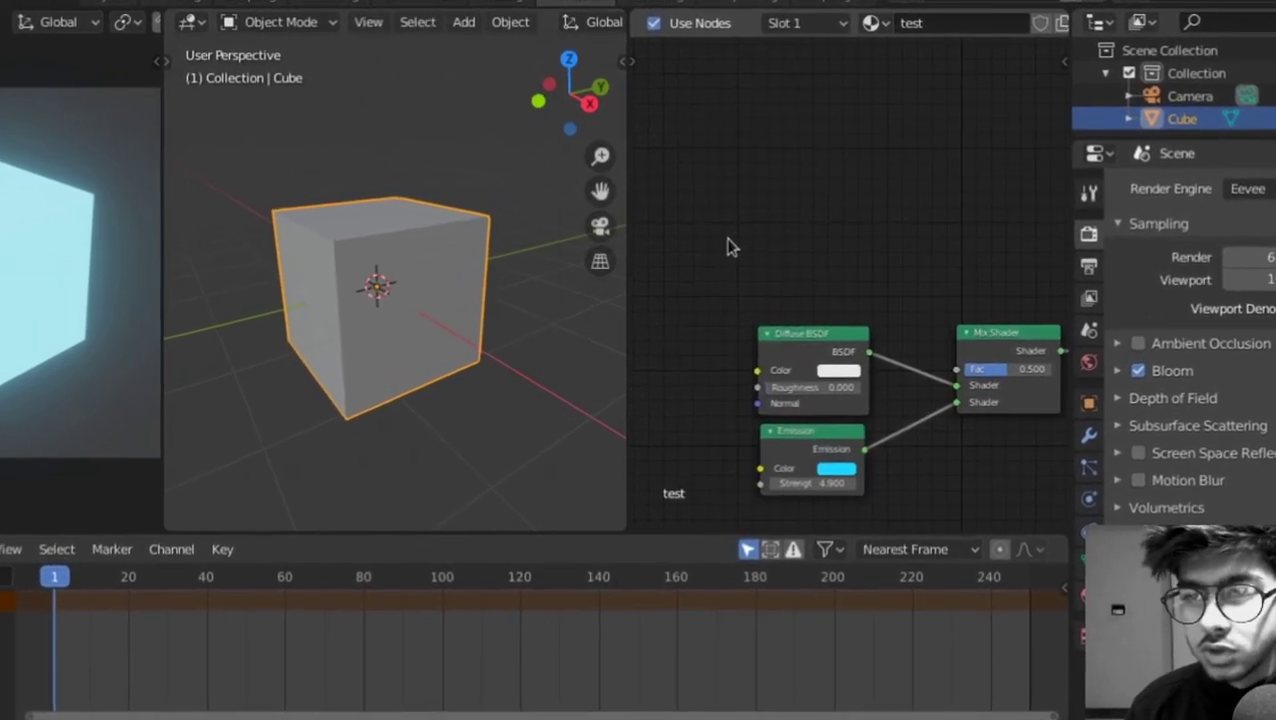
{"action": "key", "text": "shift+a"}
{"action": "mouse_move", "coordinate": [774, 250]}
{"action": "mouse_move", "coordinate": [620, 335]}
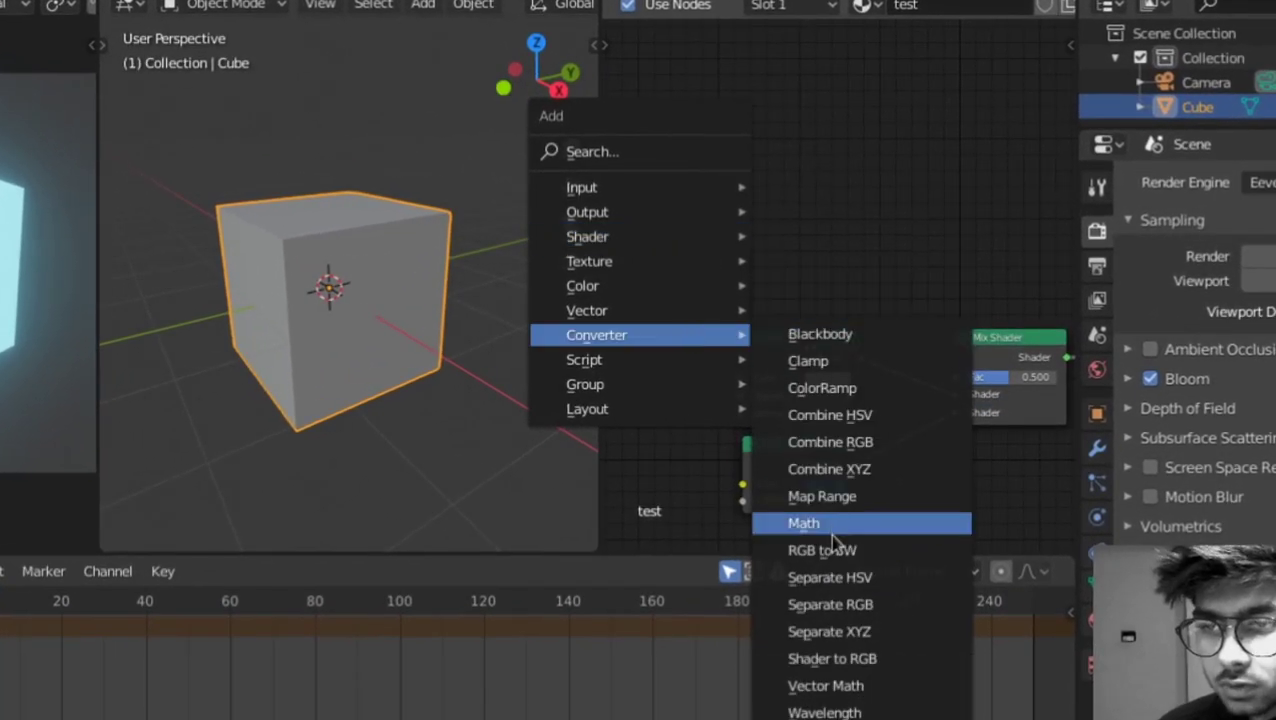
{"action": "left_click", "coordinate": [826, 521]}
{"action": "left_click", "coordinate": [778, 262]}
Set the Math node's operation to Round and connect its value to the Mix Shader's Fac input
{"action": "left_click", "coordinate": [790, 240]}
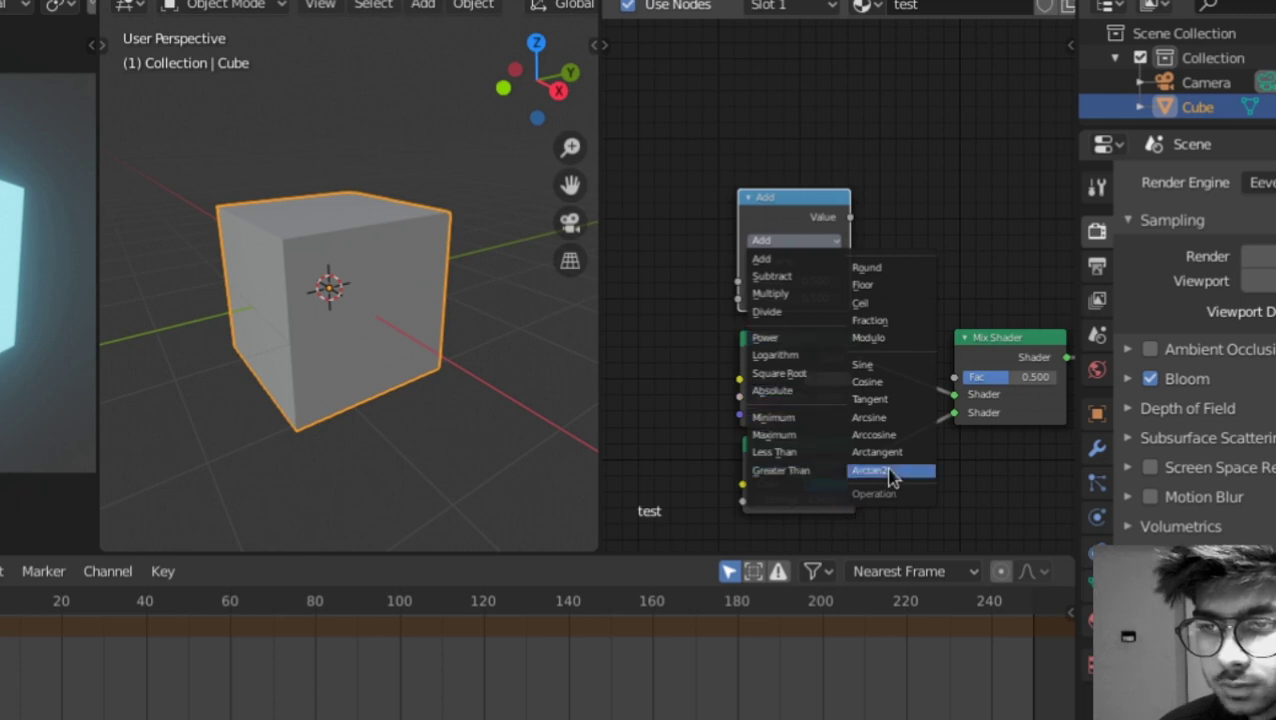
{"action": "left_click", "coordinate": [866, 267]}
{"action": "left_click_drag", "start_coordinate": [850, 217], "coordinate": [962, 352]}
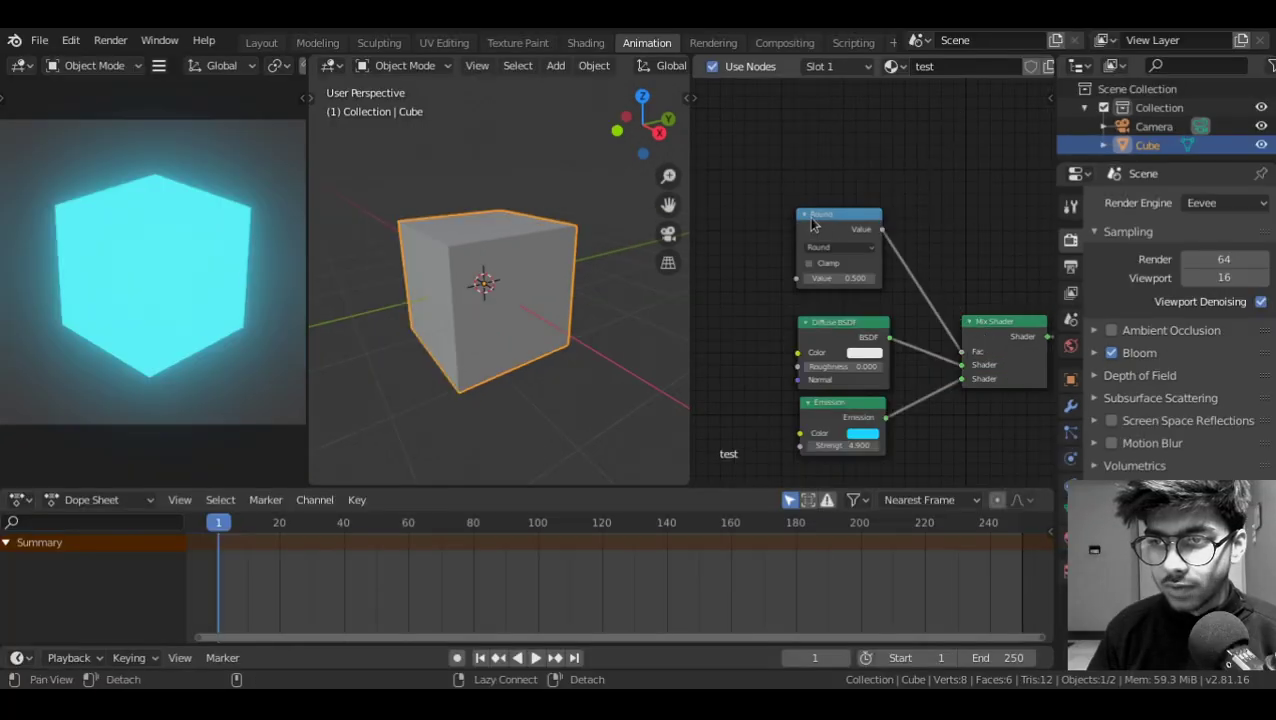
Try raising the Round node's input value to 5.4
{"action": "scroll", "coordinate": [762, 397], "scroll_direction": "up", "scroll_amount": 5}
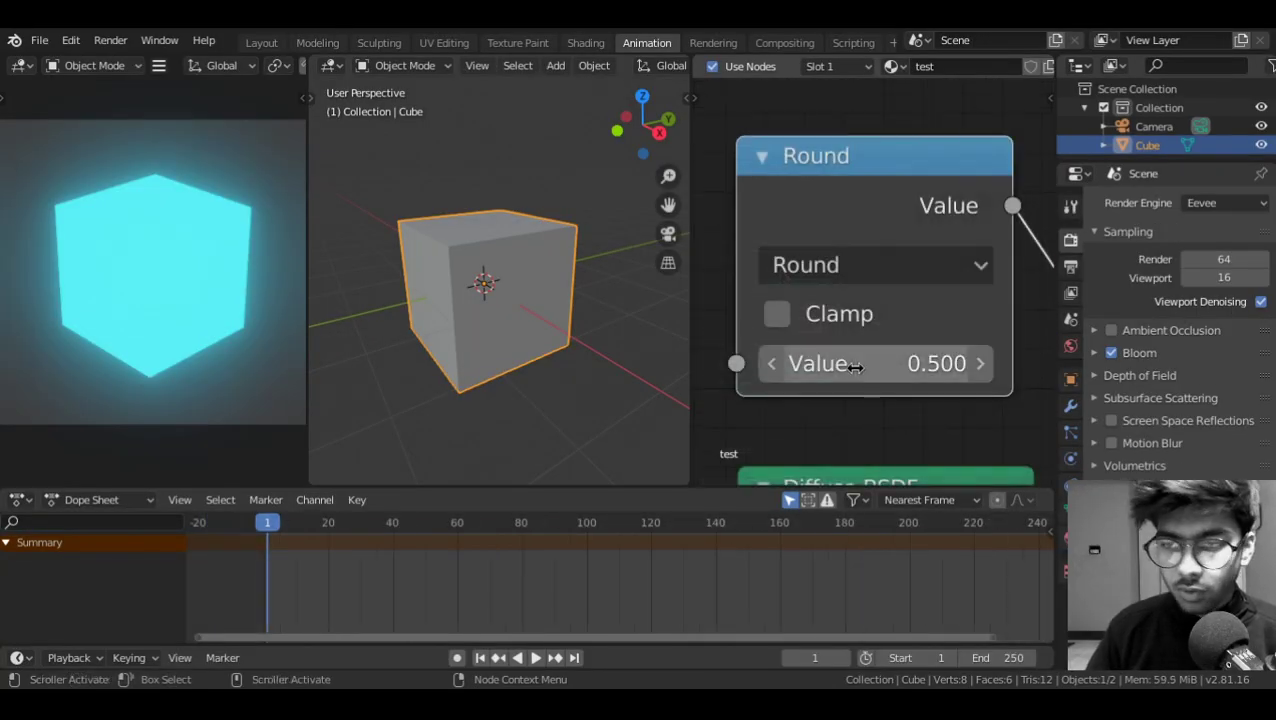
{"action": "left_click_drag", "start_coordinate": [854, 367], "coordinate": [891, 365]}
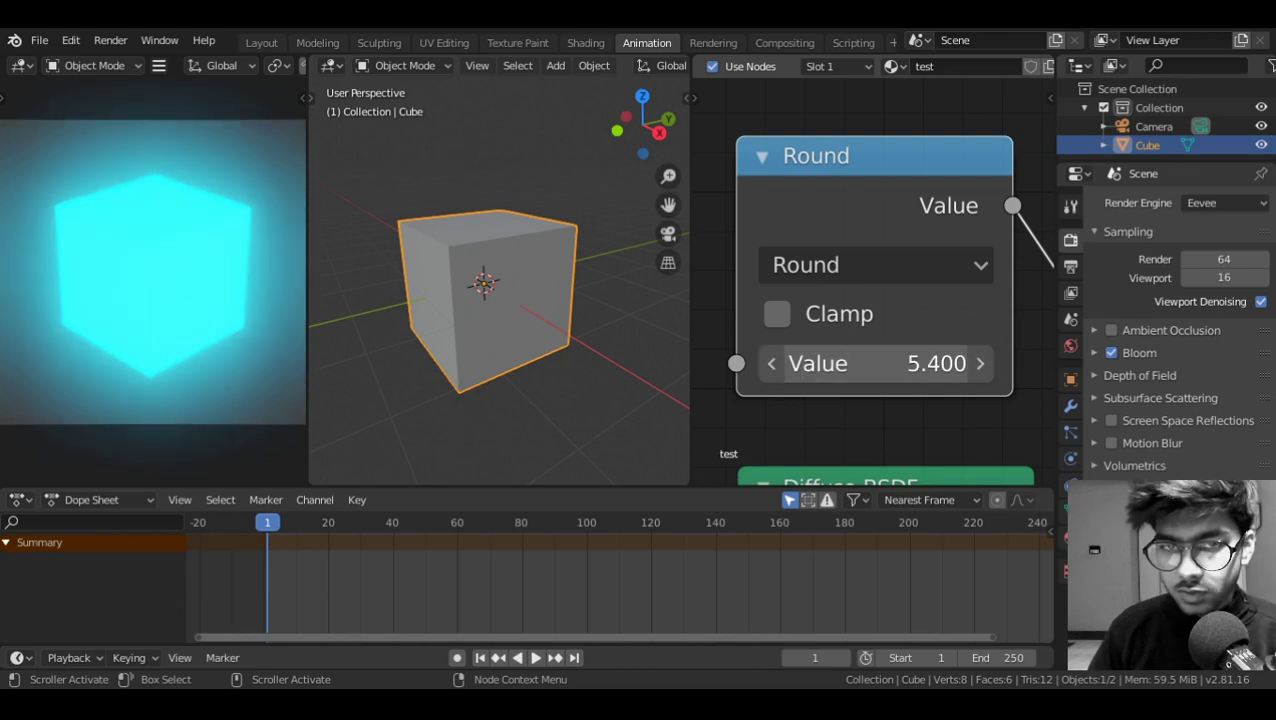
{"action": "right_click", "coordinate": [814, 370]}
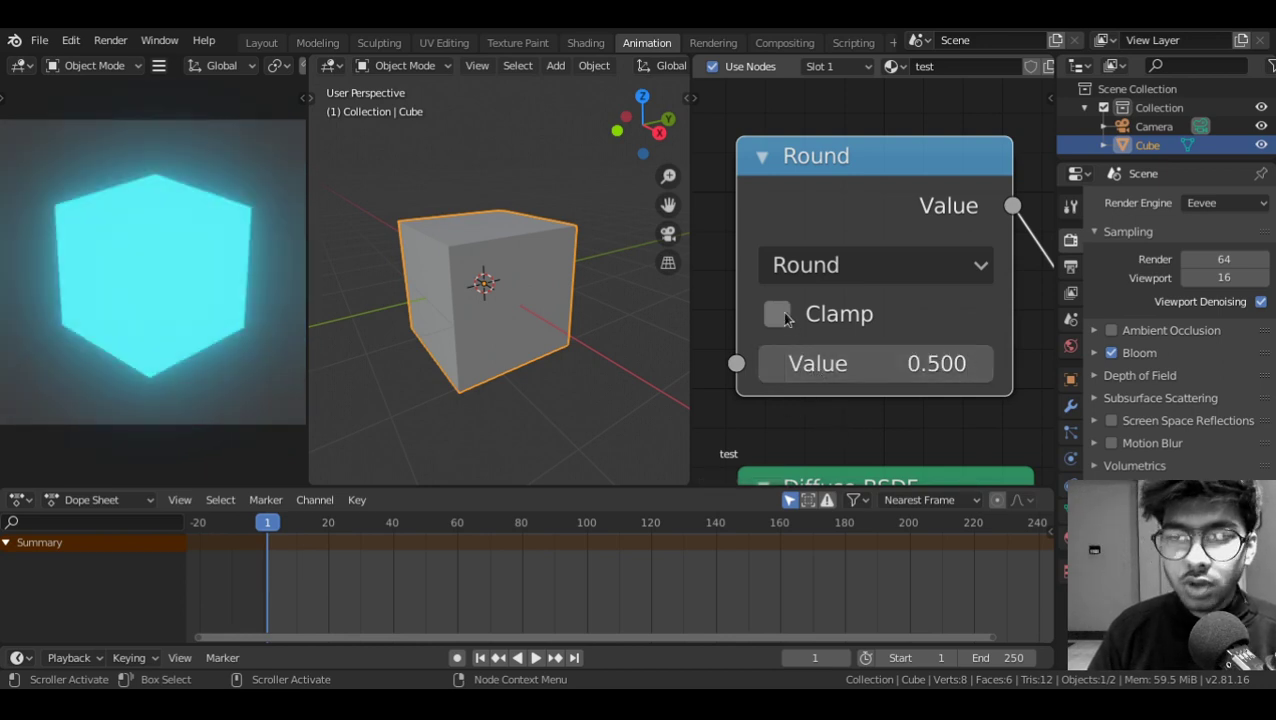
Enable Clamp on the Round node
{"action": "left_click", "coordinate": [782, 315]}
{"action": "mouse_move", "coordinate": [806, 364]}
{"action": "left_mouse_down"}
{"action": "mouse_move", "coordinate": [826, 364]}
{"action": "mouse_move", "coordinate": [800, 363]}
{"action": "left_mouse_up"}
{"action": "right_click", "coordinate": [783, 356]}
{"action": "scroll", "coordinate": [783, 356], "scroll_direction": "down", "scroll_amount": 1}
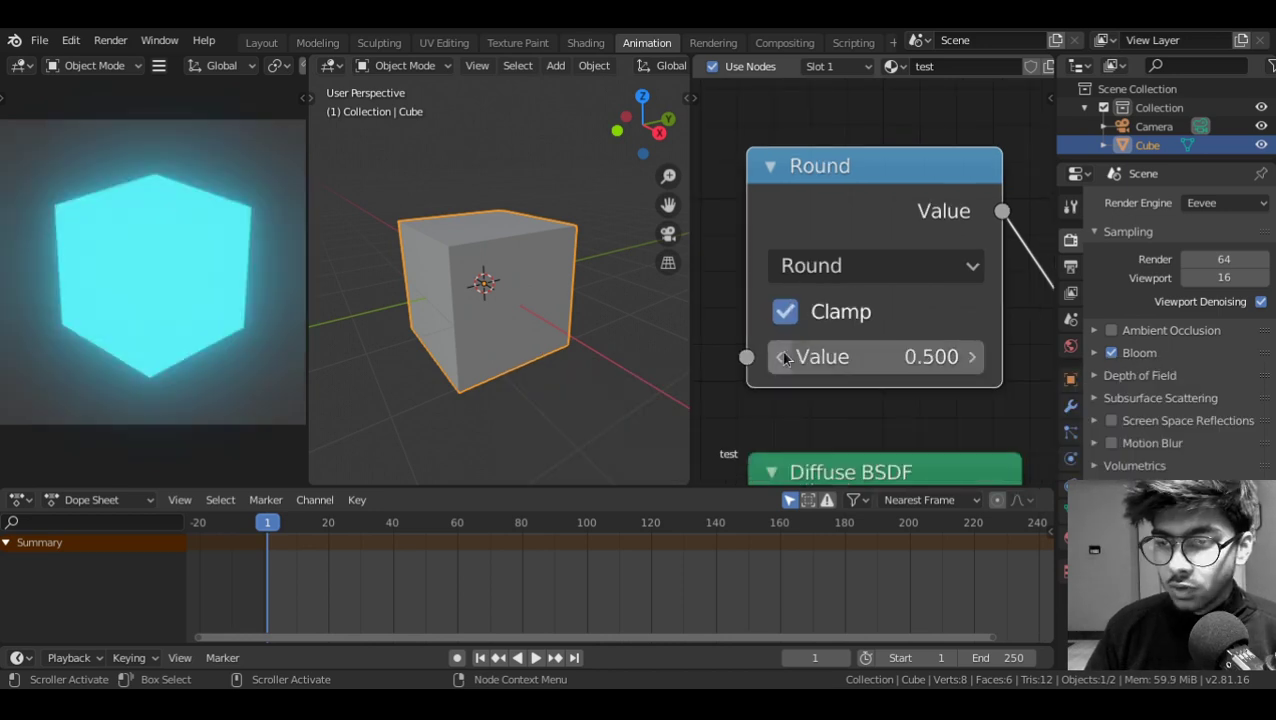
Set the Round node's value to 0.4 and insert a keyframe for it at frame 1
{"action": "left_click", "coordinate": [784, 367]}
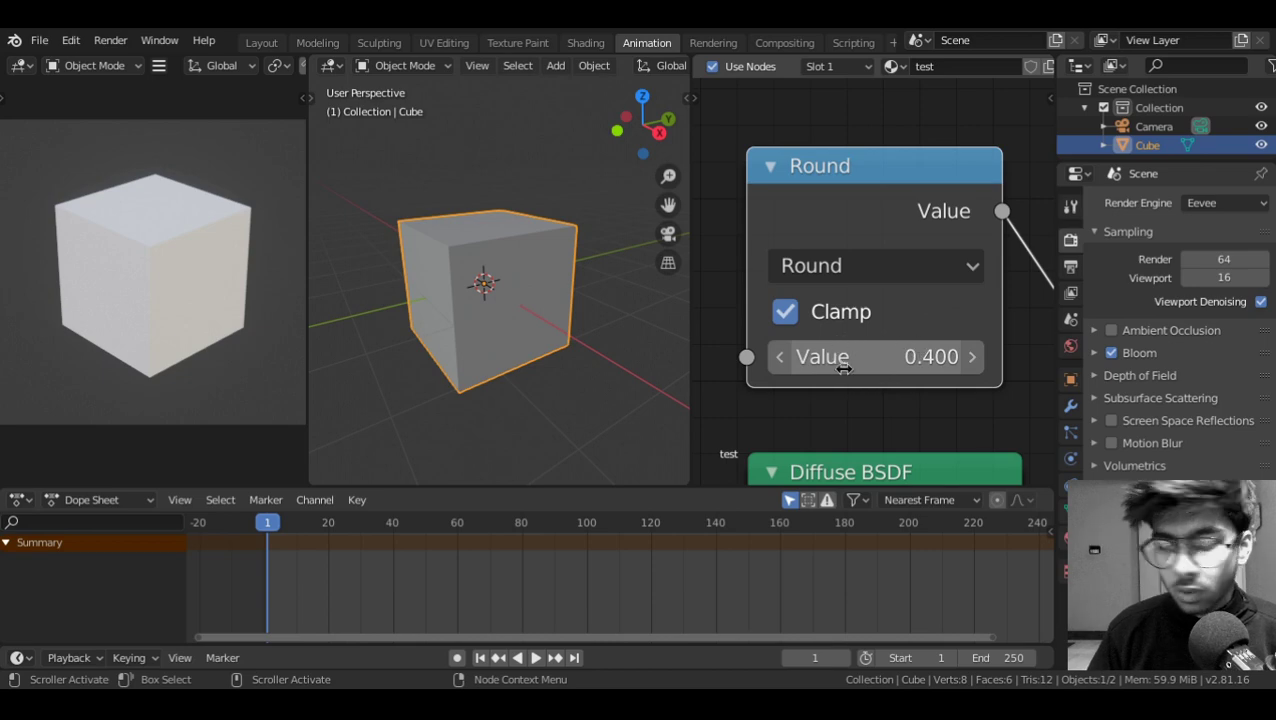
{"action": "right_click", "coordinate": [876, 355]}
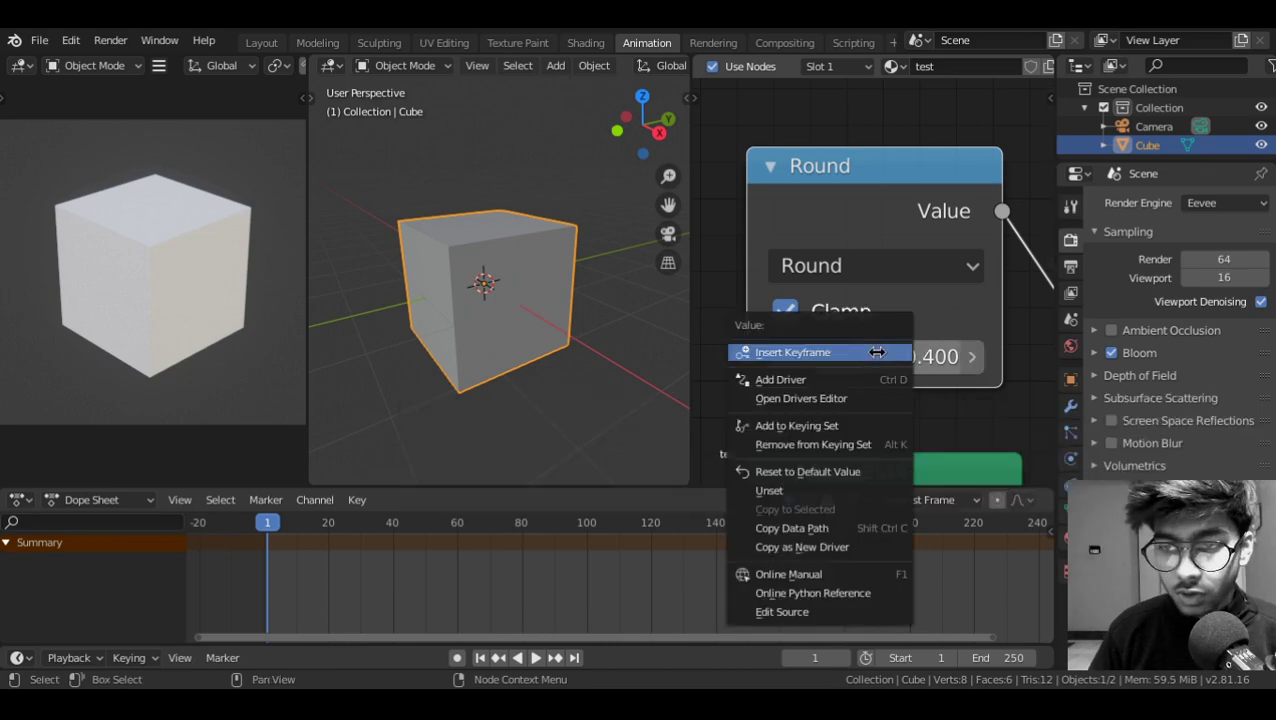
{"action": "left_click", "coordinate": [864, 358]}
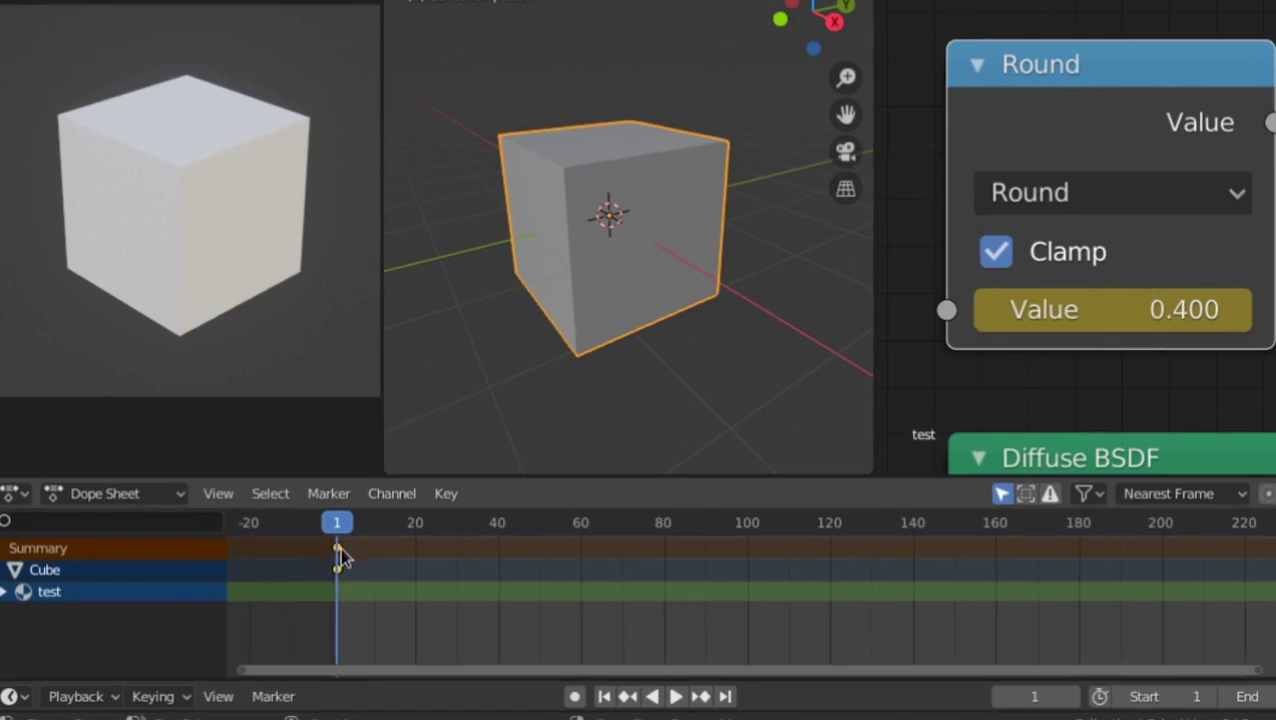
Insert a second keyframe for the Round node's 0.4 value at frame 80 and scrub between the two keyframes
{"action": "left_click_drag", "start_coordinate": [337, 524], "coordinate": [506, 539]}
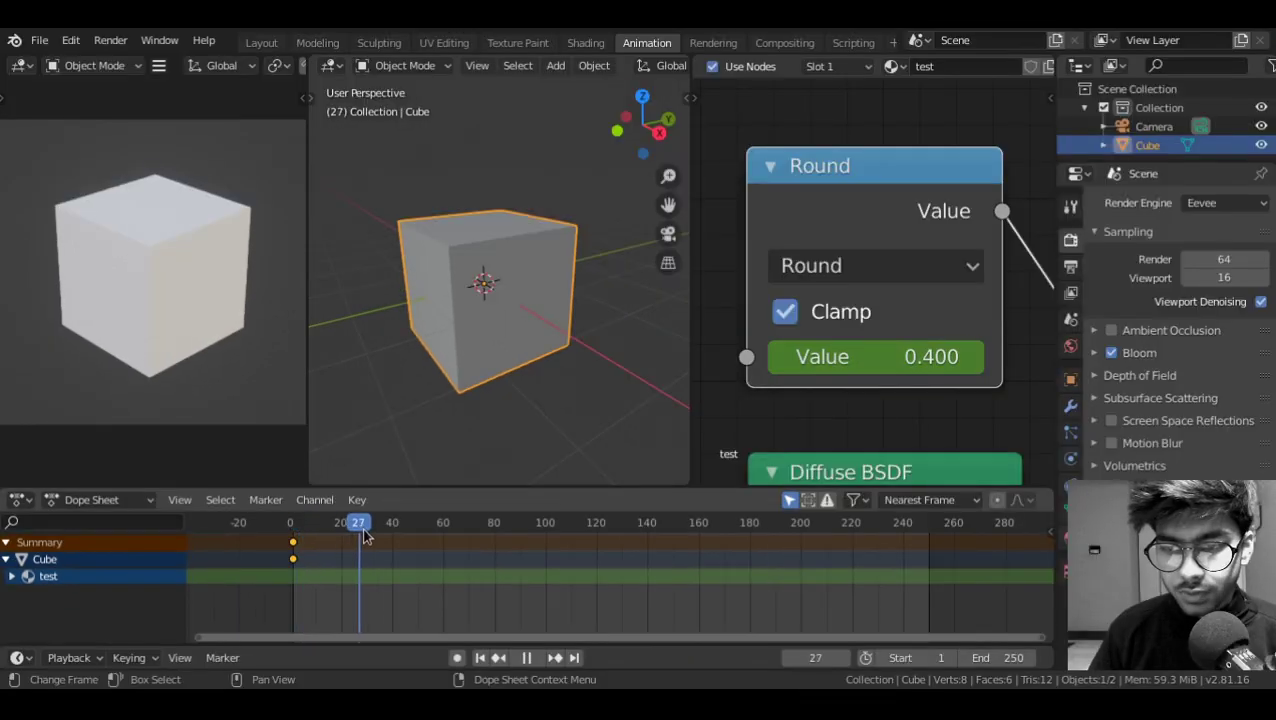
{"action": "left_click_drag", "start_coordinate": [398, 527], "coordinate": [494, 527]}
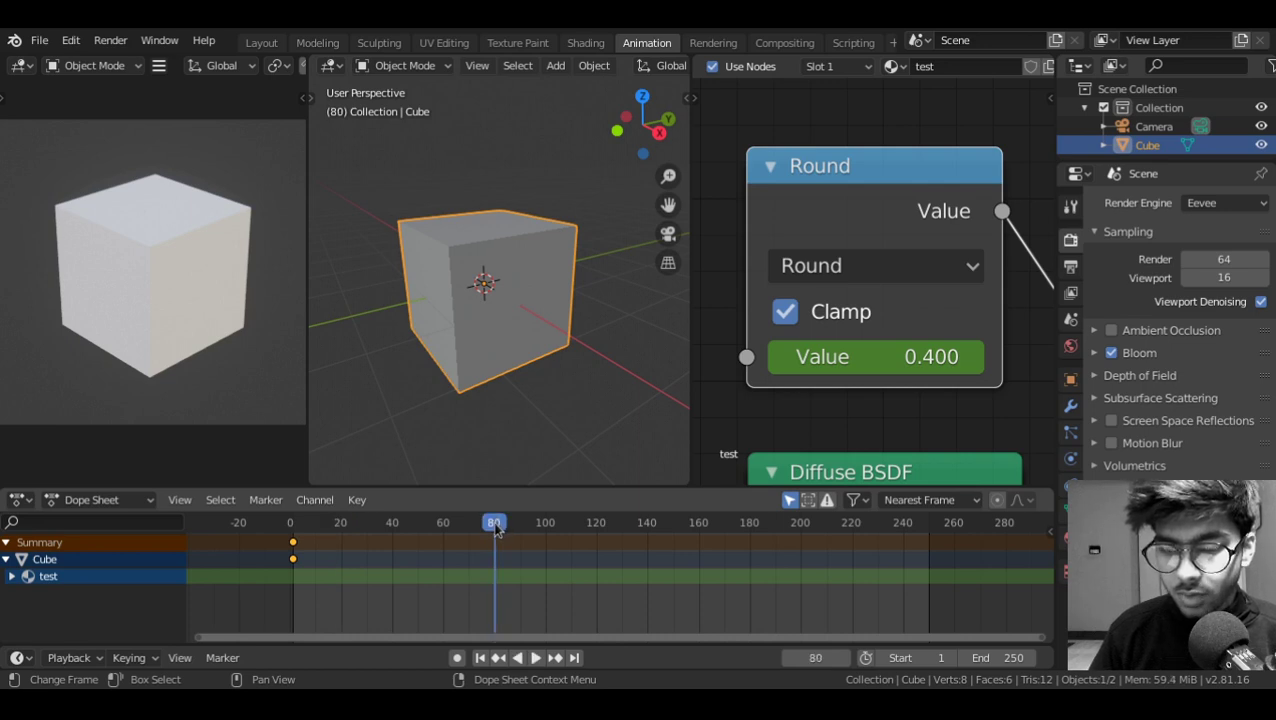
{"action": "right_click", "coordinate": [856, 365]}
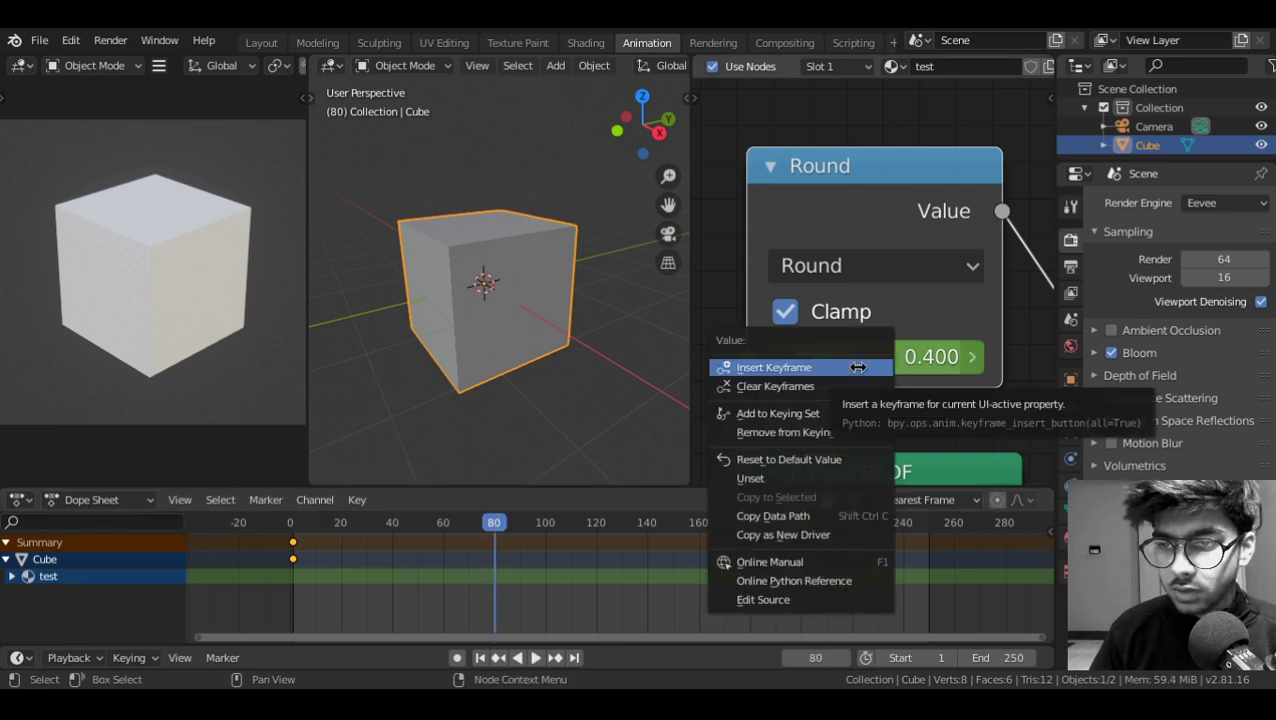
{"action": "left_click", "coordinate": [858, 367]}
{"action": "left_click_drag", "start_coordinate": [418, 524], "coordinate": [510, 545]}
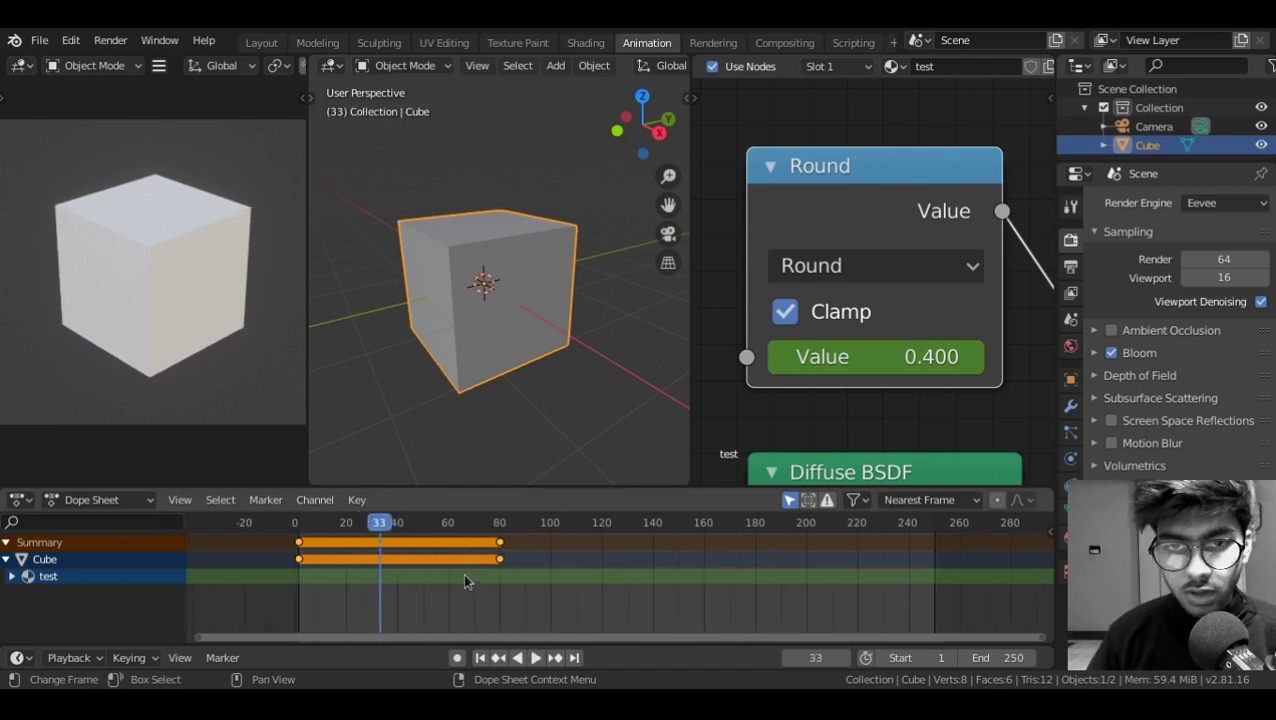
Return to frame 1 and turn the 3D viewport beside the node editor into a Graph Editor with its channel list collapsed
{"action": "key", "text": "shift+Left"}
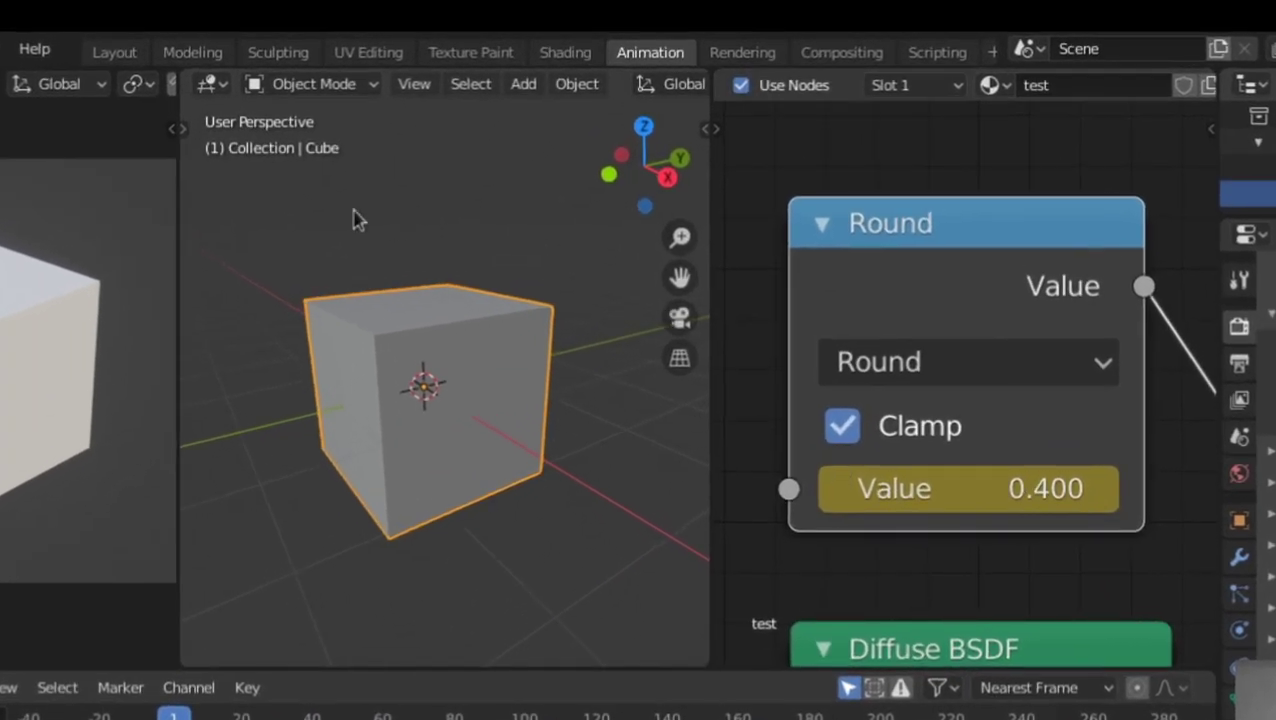
{"action": "left_click", "coordinate": [210, 84]}
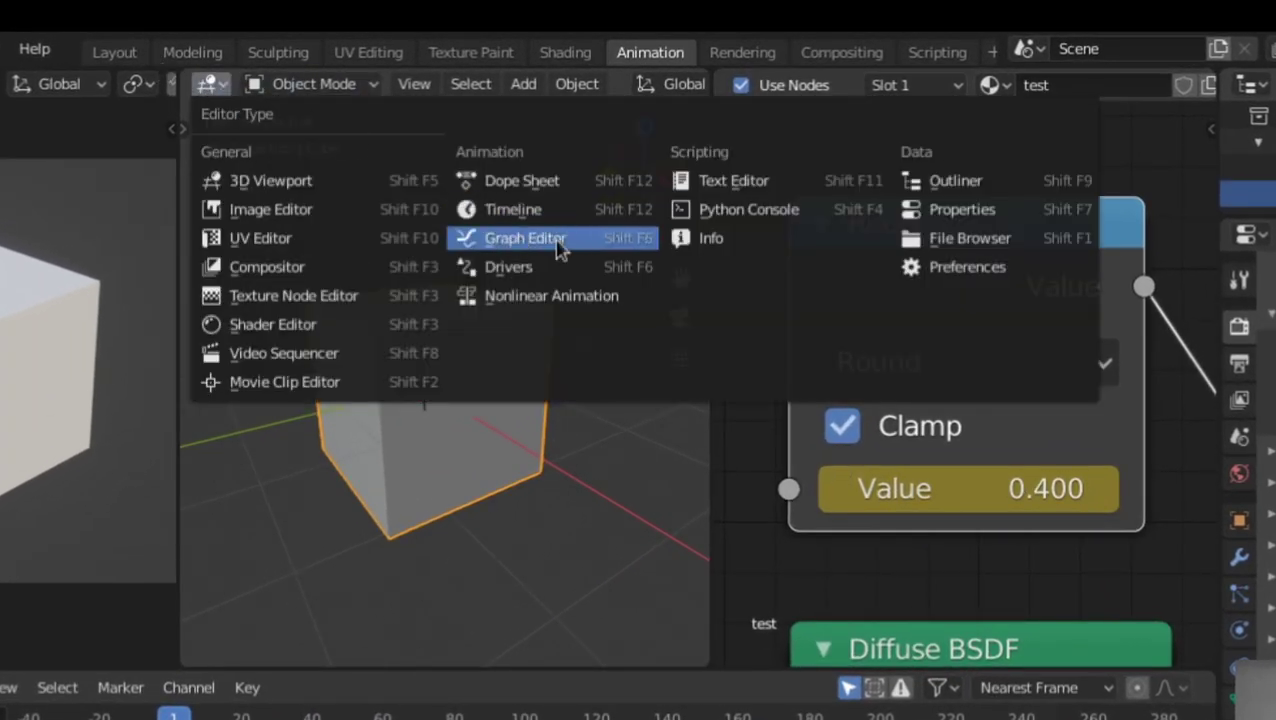
{"action": "left_click", "coordinate": [525, 238]}
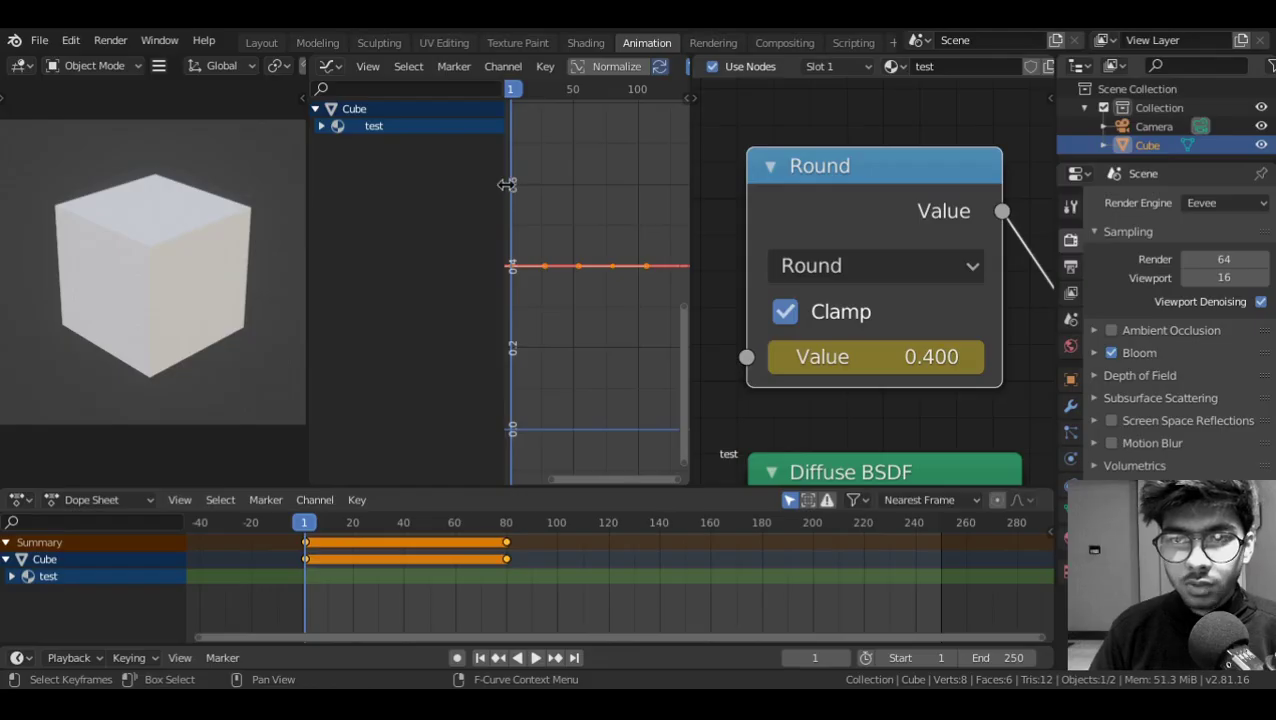
{"action": "left_click_drag", "start_coordinate": [507, 184], "coordinate": [240, 206]}
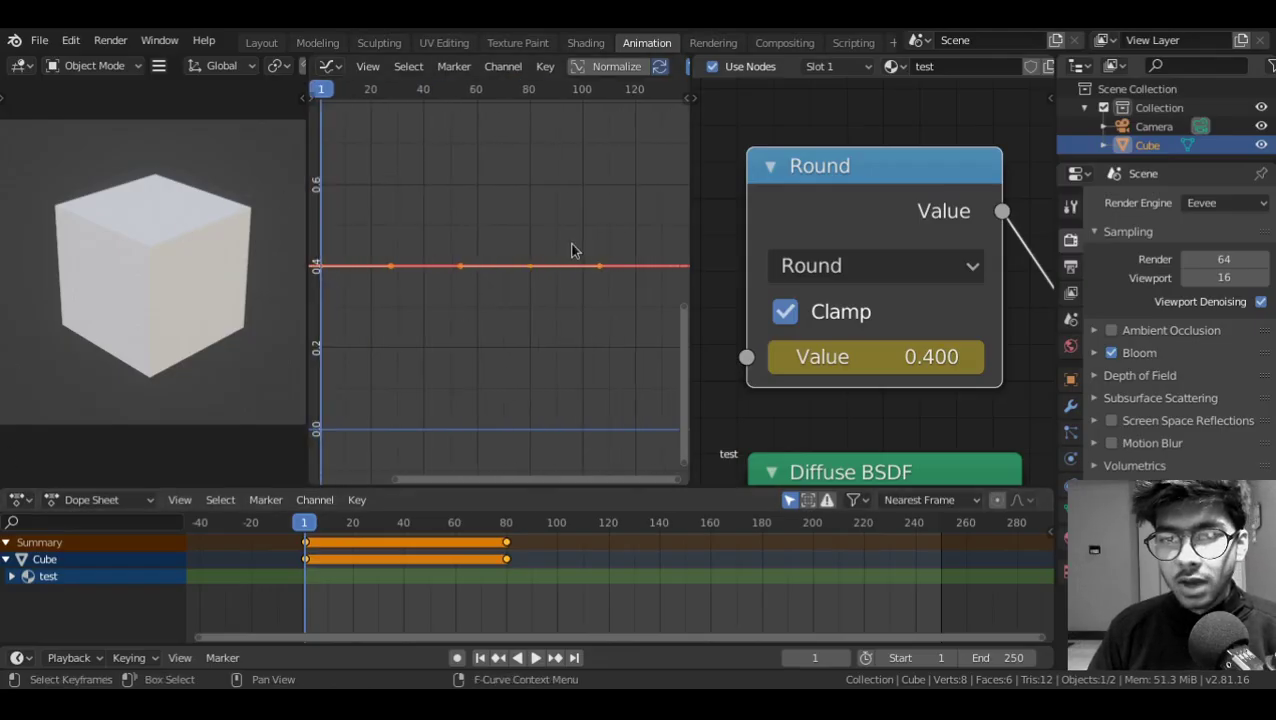
Add a Noise modifier to the F-curve of the Round node's value
{"action": "key", "text": "n"}
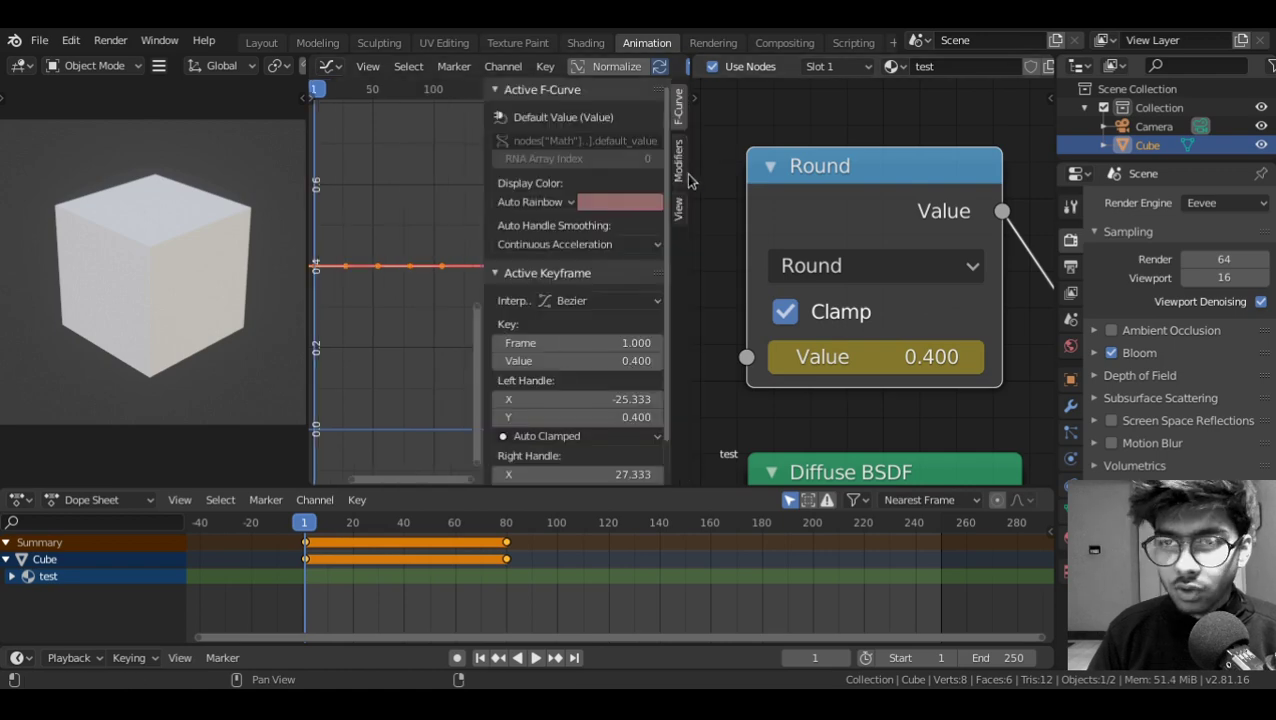
{"action": "left_click", "coordinate": [682, 178]}
{"action": "left_click", "coordinate": [590, 120]}
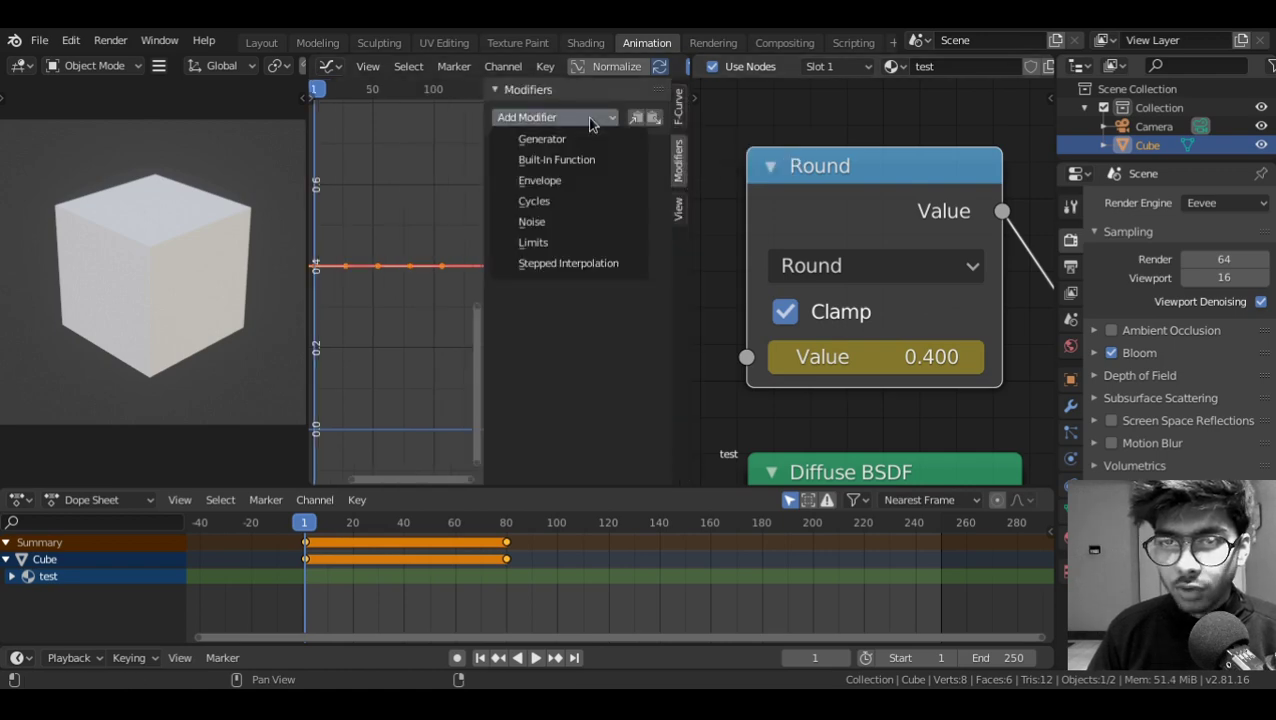
{"action": "left_click", "coordinate": [576, 223]}
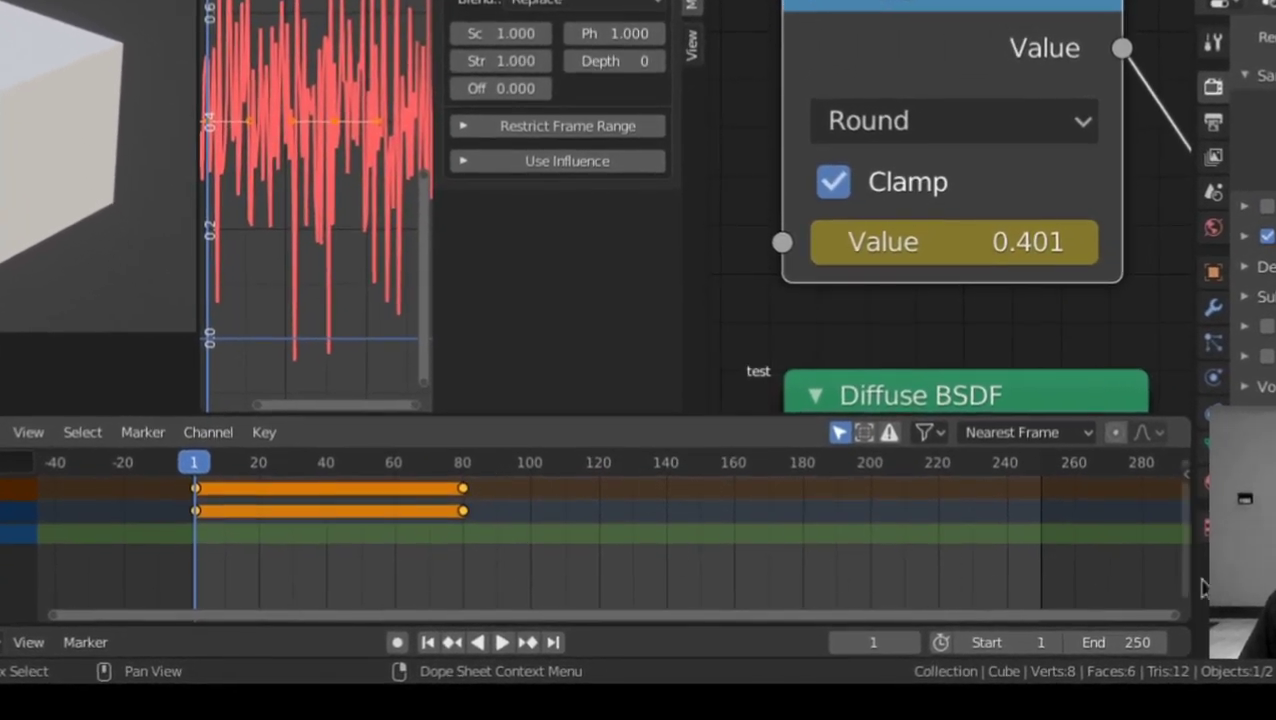
Set the animation's end frame to 80 and play it back
{"action": "left_click_drag", "start_coordinate": [1110, 642], "coordinate": [985, 642]}
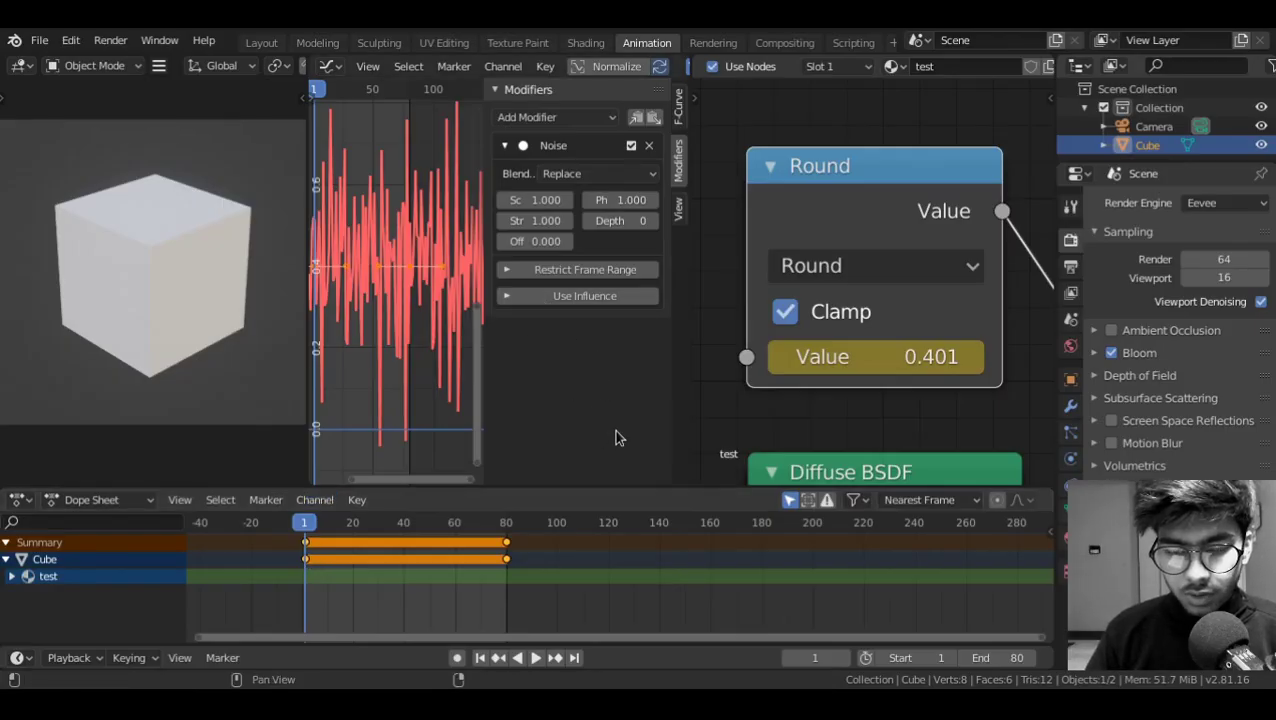
{"action": "key", "text": "space"}
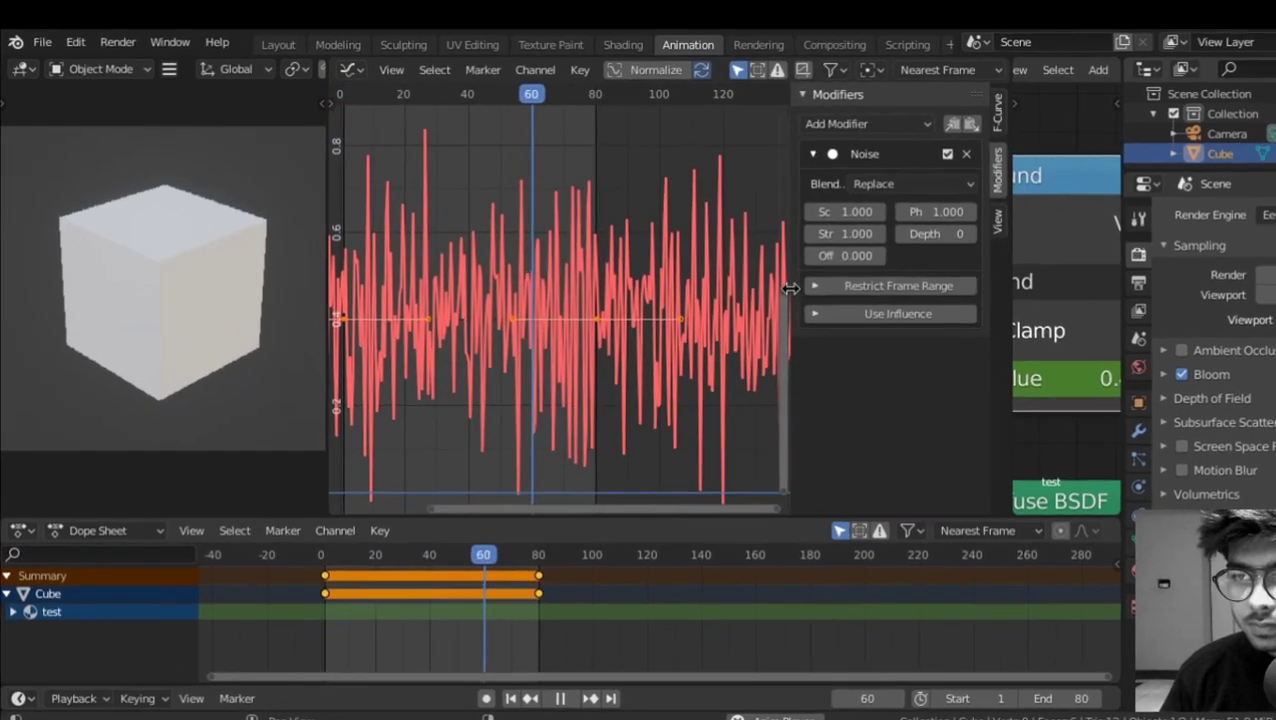
Widen the modifier settings and adjust the Noise modifier's strength
{"action": "left_click_drag", "start_coordinate": [750, 271], "coordinate": [625, 271]}
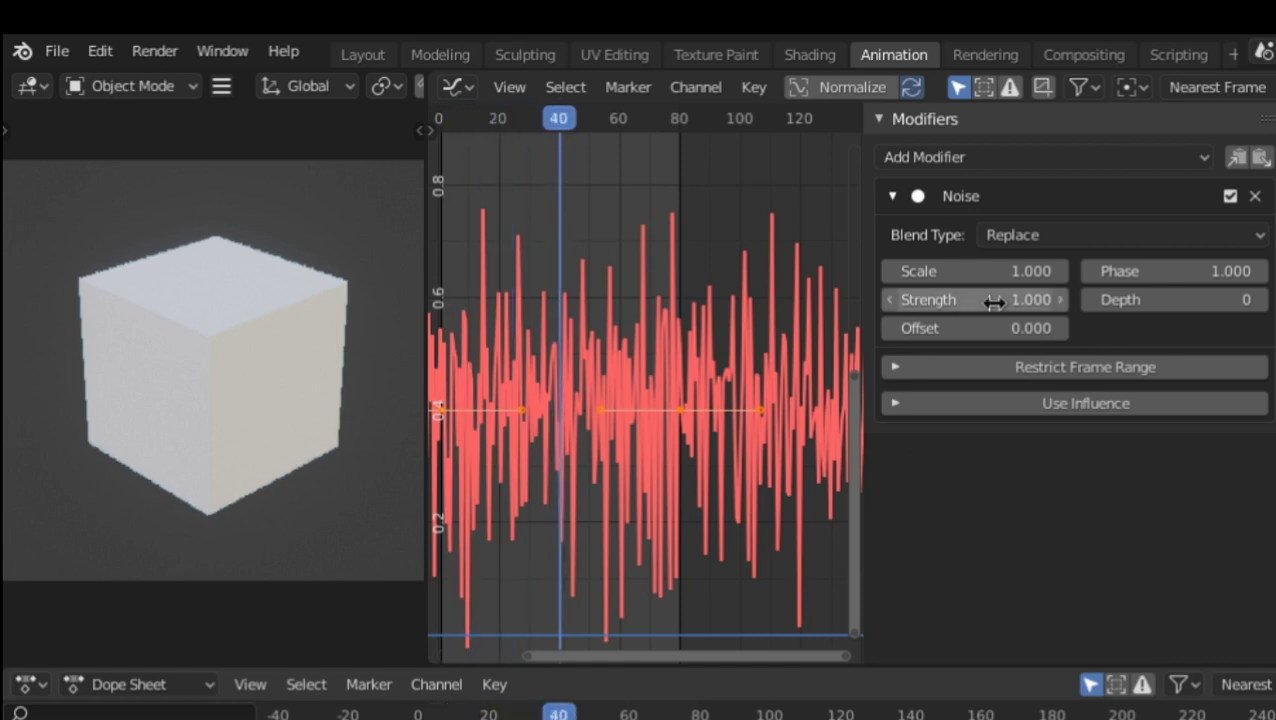
{"action": "mouse_move", "coordinate": [994, 302]}
{"action": "left_mouse_down"}
{"action": "mouse_move", "coordinate": [1060, 302]}
{"action": "mouse_move", "coordinate": [994, 303]}
{"action": "left_mouse_up"}
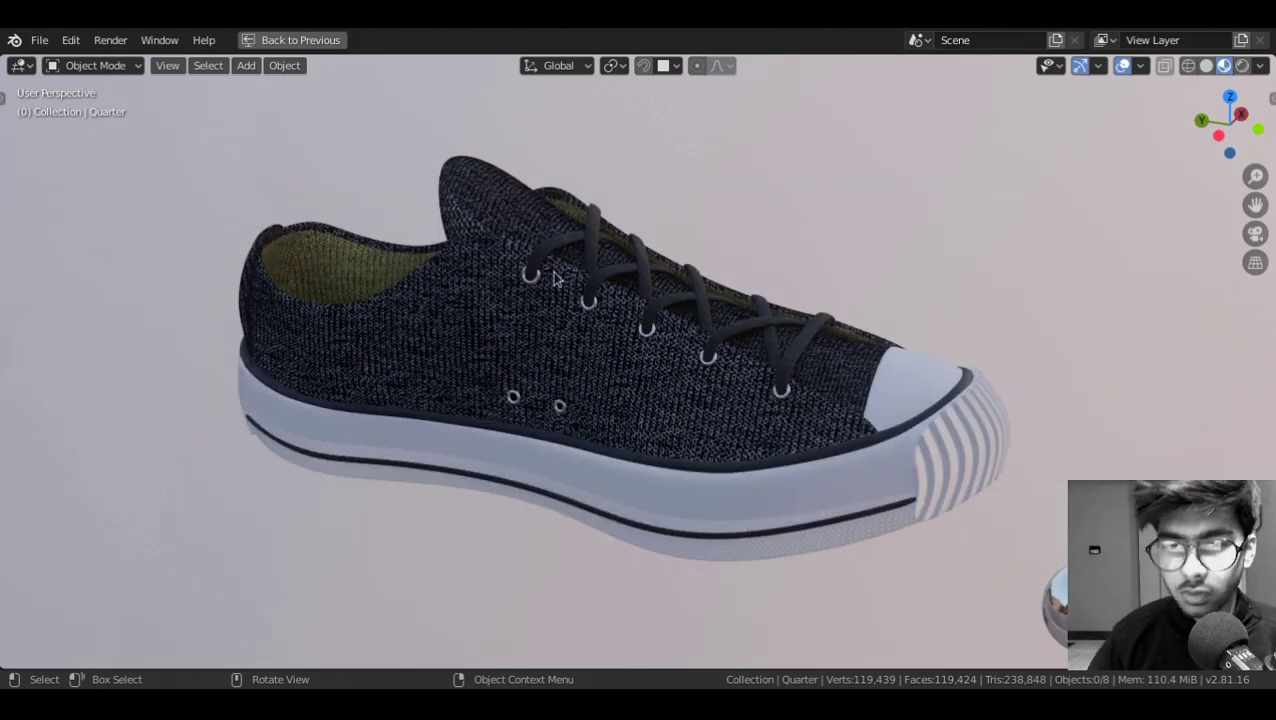
Examine the mirror options available for objects in the shoe scene
{"action": "left_click", "coordinate": [284, 66]}
{"action": "mouse_move", "coordinate": [304, 123]}
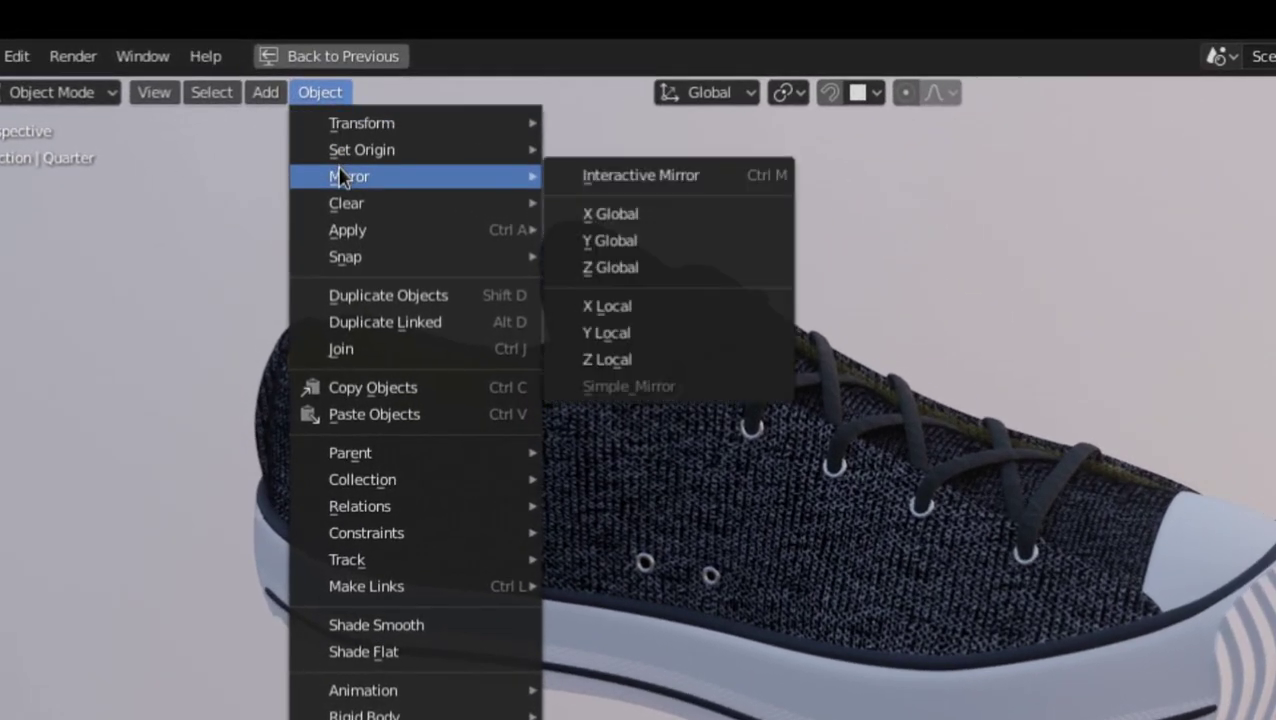
{"action": "key", "text": "Escape"}
{"action": "right_click", "coordinate": [700, 240]}
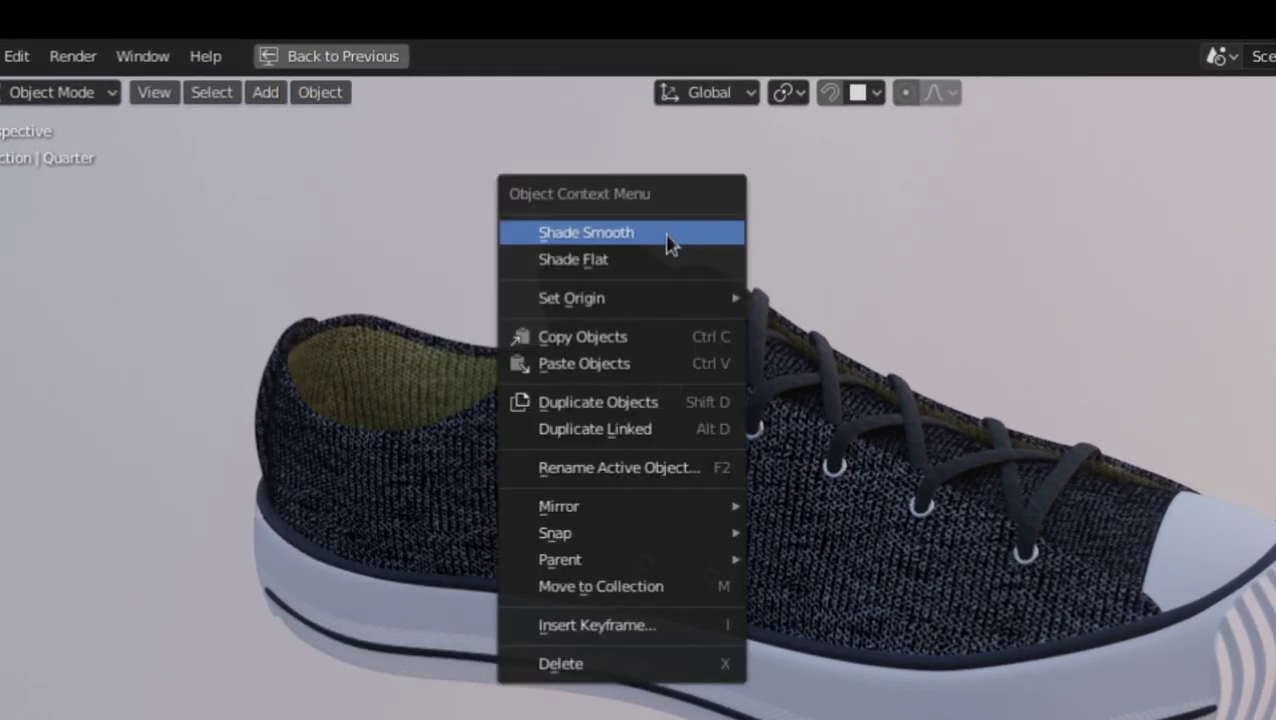
{"action": "mouse_move", "coordinate": [609, 510]}
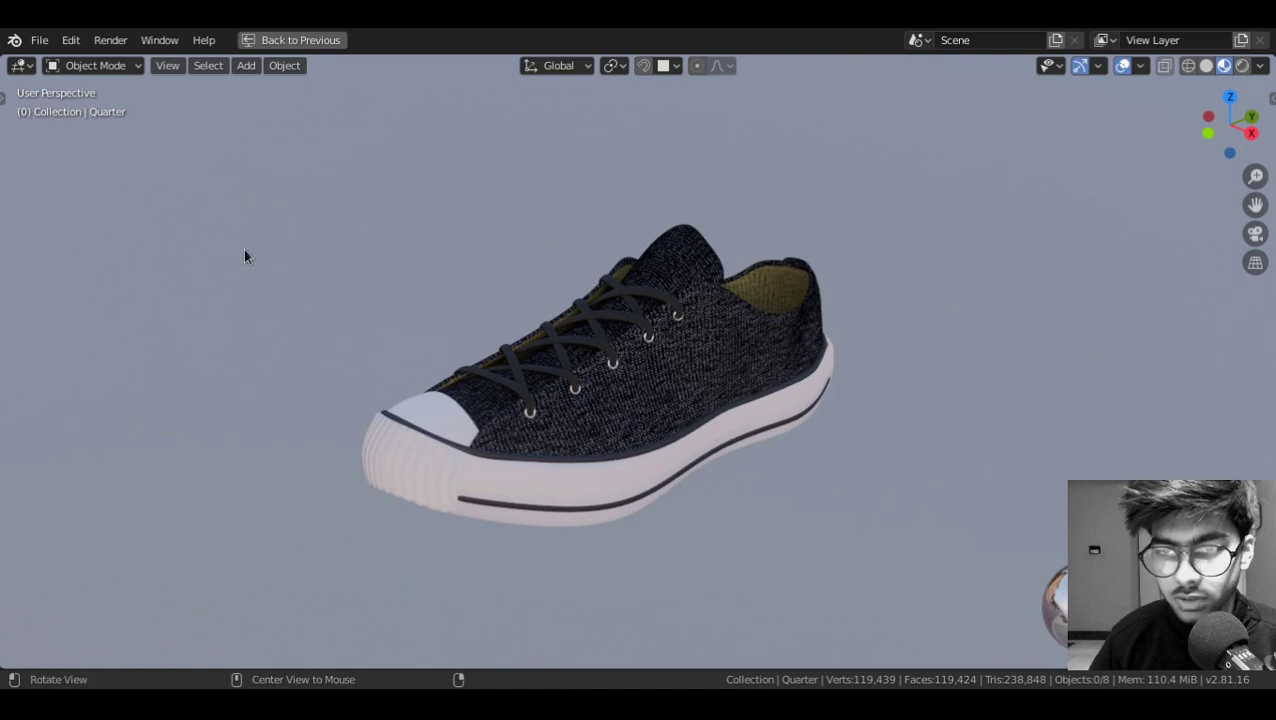
Select all parts of the shoe and create a mirrored copy with Simple_Mirror, placing it about 11.4 cm along negative X
{"action": "middle_click_drag", "start_coordinate": [243, 256], "coordinate": [71, 174], "text": "shift"}
{"action": "left_click_drag", "start_coordinate": [71, 168], "coordinate": [642, 583]}
{"action": "left_click", "coordinate": [284, 65]}
{"action": "mouse_move", "coordinate": [323, 124]}
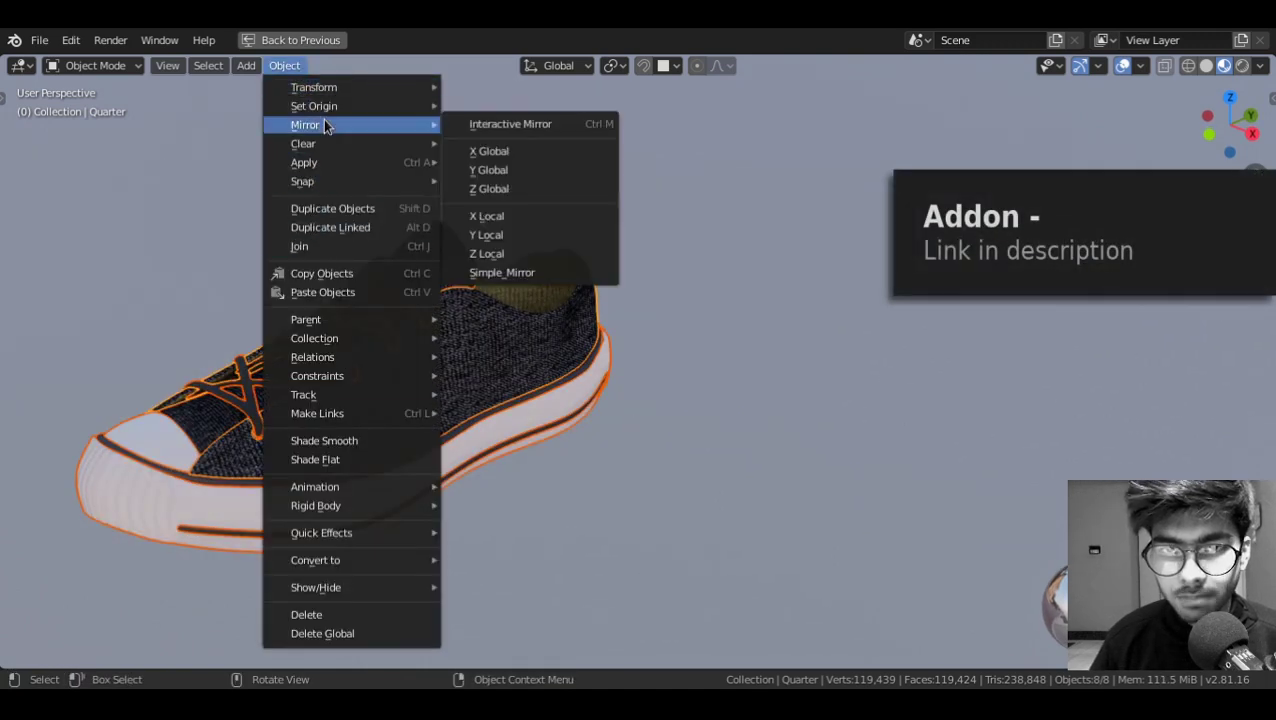
{"action": "left_click", "coordinate": [500, 270]}
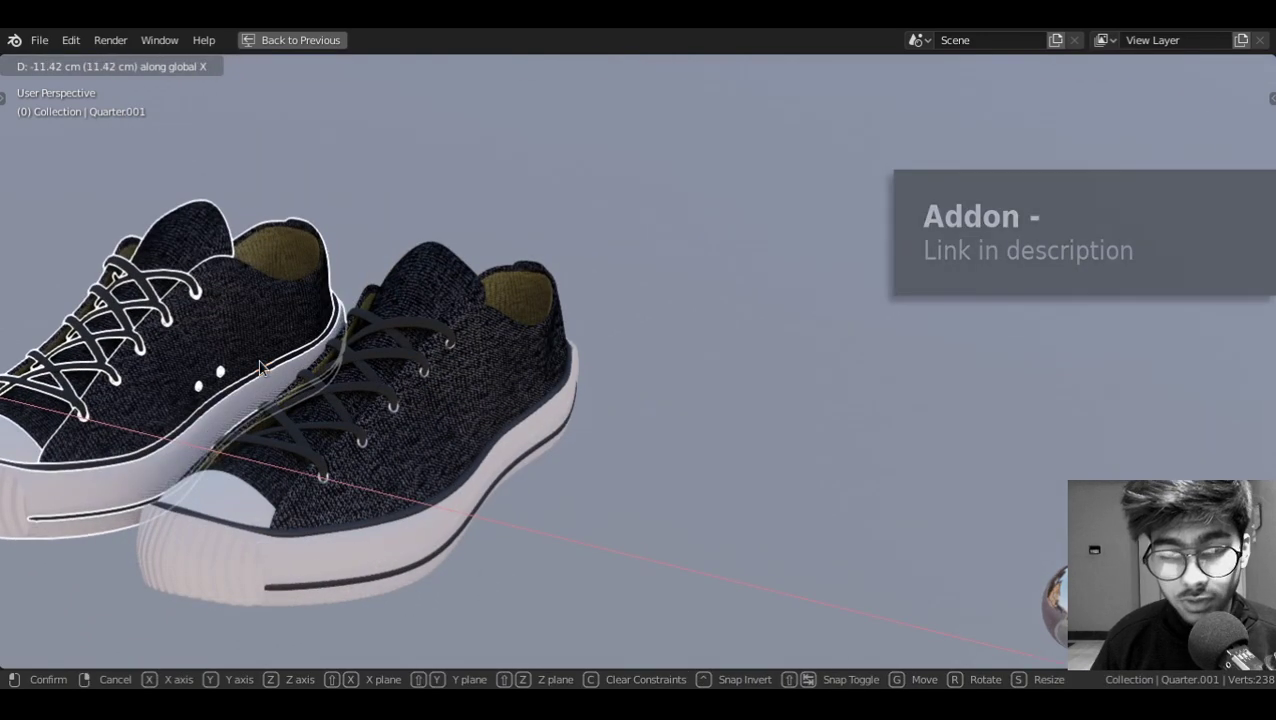
{"action": "left_click", "coordinate": [259, 368]}
Select the soles of both shoes and snap the 3D cursor to the selection
{"action": "middle_click_drag", "start_coordinate": [259, 368], "coordinate": [434, 345]}
{"action": "left_click", "coordinate": [437, 350]}
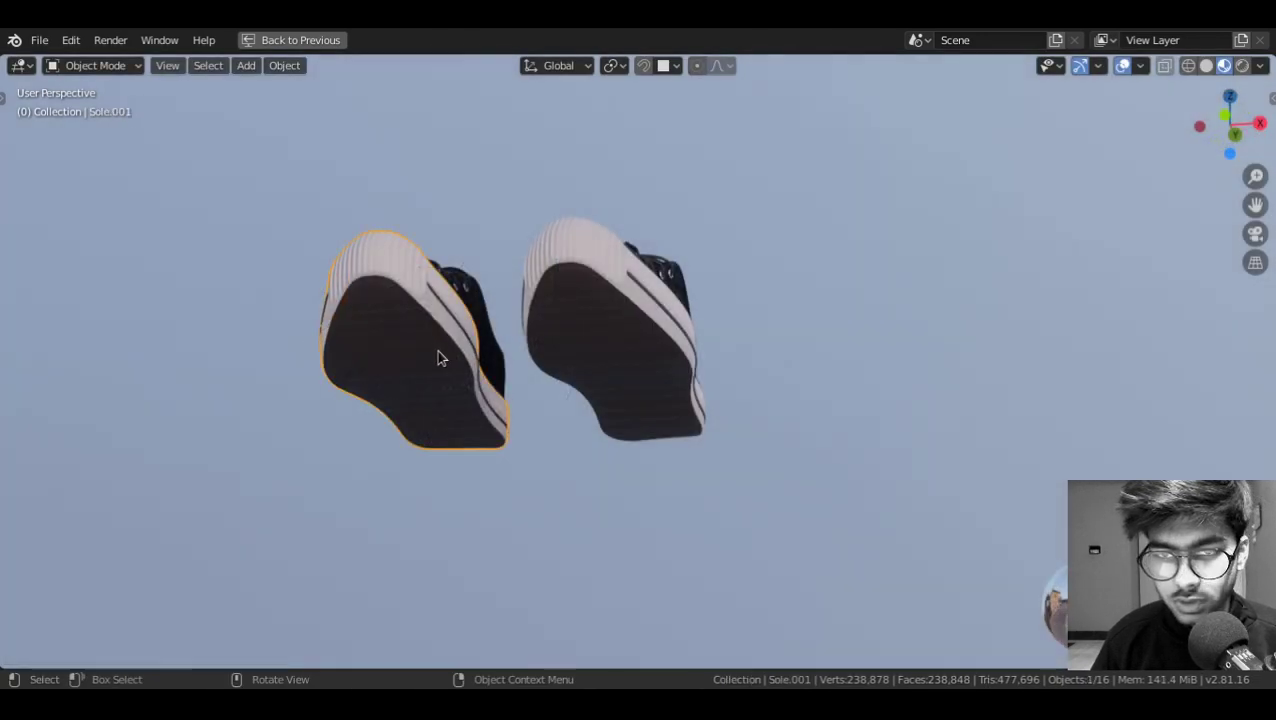
{"action": "left_click", "coordinate": [624, 353], "text": "shift"}
{"action": "middle_click_drag", "start_coordinate": [570, 227], "coordinate": [502, 312]}
{"action": "key", "text": "shift+s"}
{"action": "key", "text": "shift+s"}
{"action": "left_click", "coordinate": [470, 440]}
Add a plane at the 3D cursor and scale it up into a large floor under the shoes
{"action": "middle_click_drag", "start_coordinate": [465, 451], "coordinate": [535, 364]}
{"action": "key", "text": "shift+a"}
{"action": "mouse_move", "coordinate": [510, 324]}
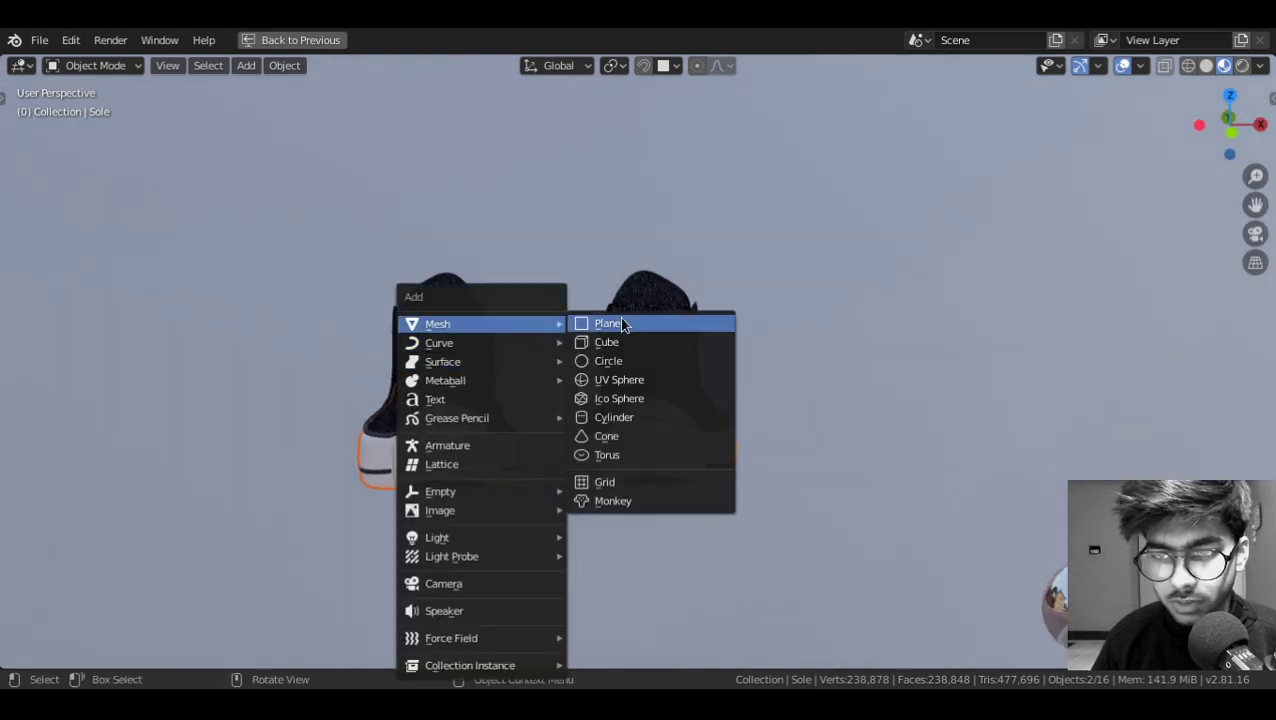
{"action": "left_click", "coordinate": [619, 323]}
{"action": "middle_click_drag", "start_coordinate": [668, 333], "coordinate": [599, 360]}
{"action": "scroll", "coordinate": [599, 360], "scroll_direction": "down", "scroll_amount": 5}
{"action": "key", "text": "s"}
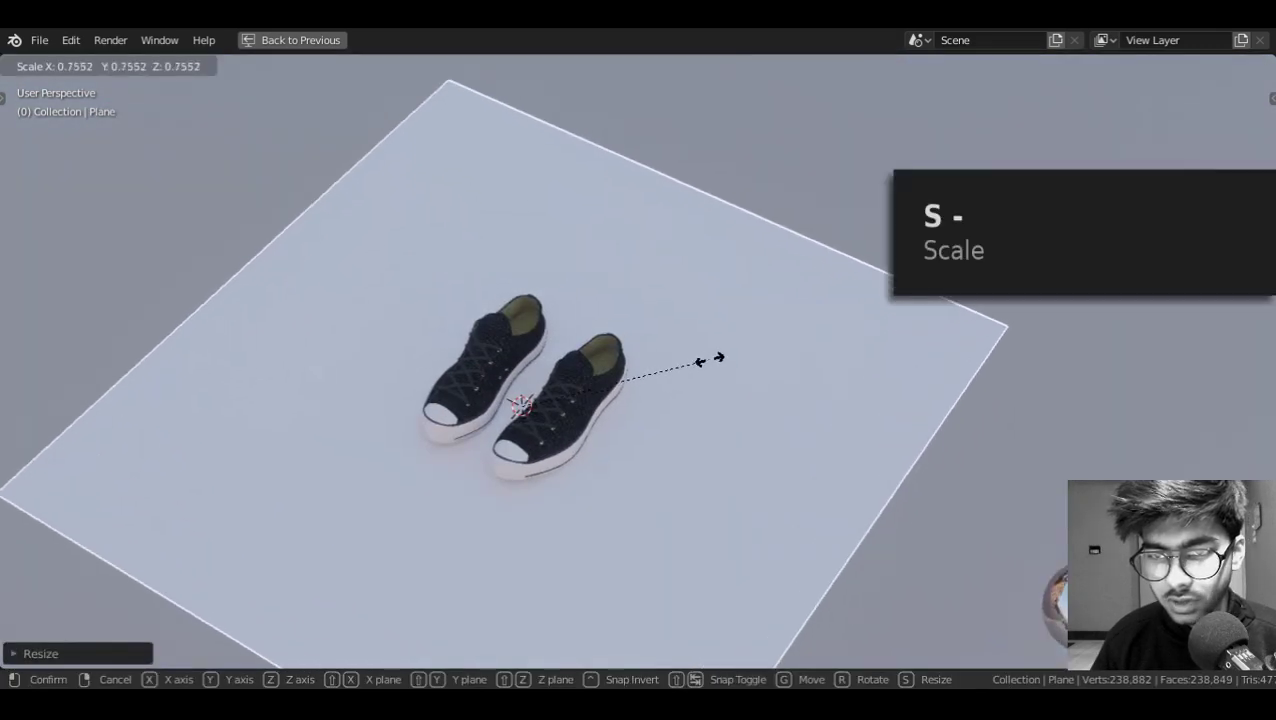
{"action": "left_click", "coordinate": [783, 362]}
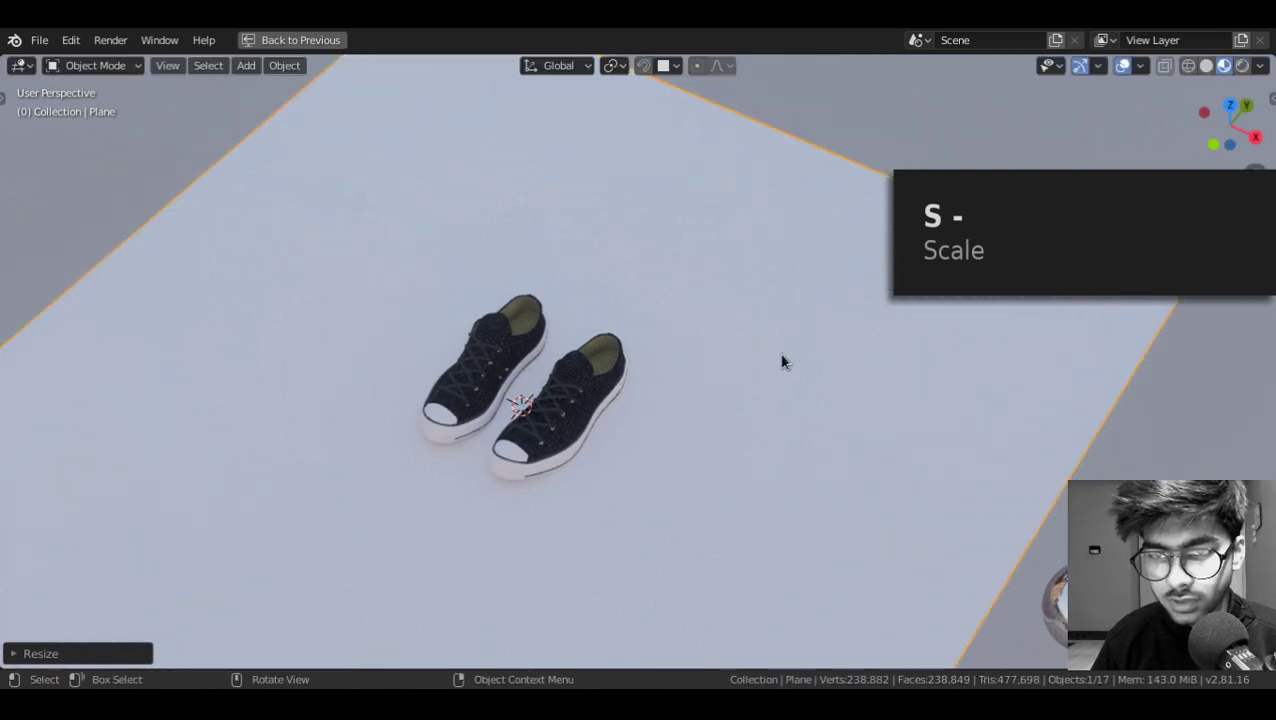
Extrude the floor plane's two adjacent back edges upward along Z to form two backdrop walls
{"action": "key", "text": "Tab"}
{"action": "scroll", "coordinate": [738, 359], "scroll_direction": "down", "scroll_amount": 6}
{"action": "middle_click_drag", "start_coordinate": [783, 362], "coordinate": [681, 358]}
{"action": "middle_click_drag", "start_coordinate": [681, 358], "coordinate": [647, 393], "text": "shift"}
{"action": "scroll", "coordinate": [647, 393], "scroll_direction": "up", "scroll_amount": 3}
{"action": "key", "text": "1"}
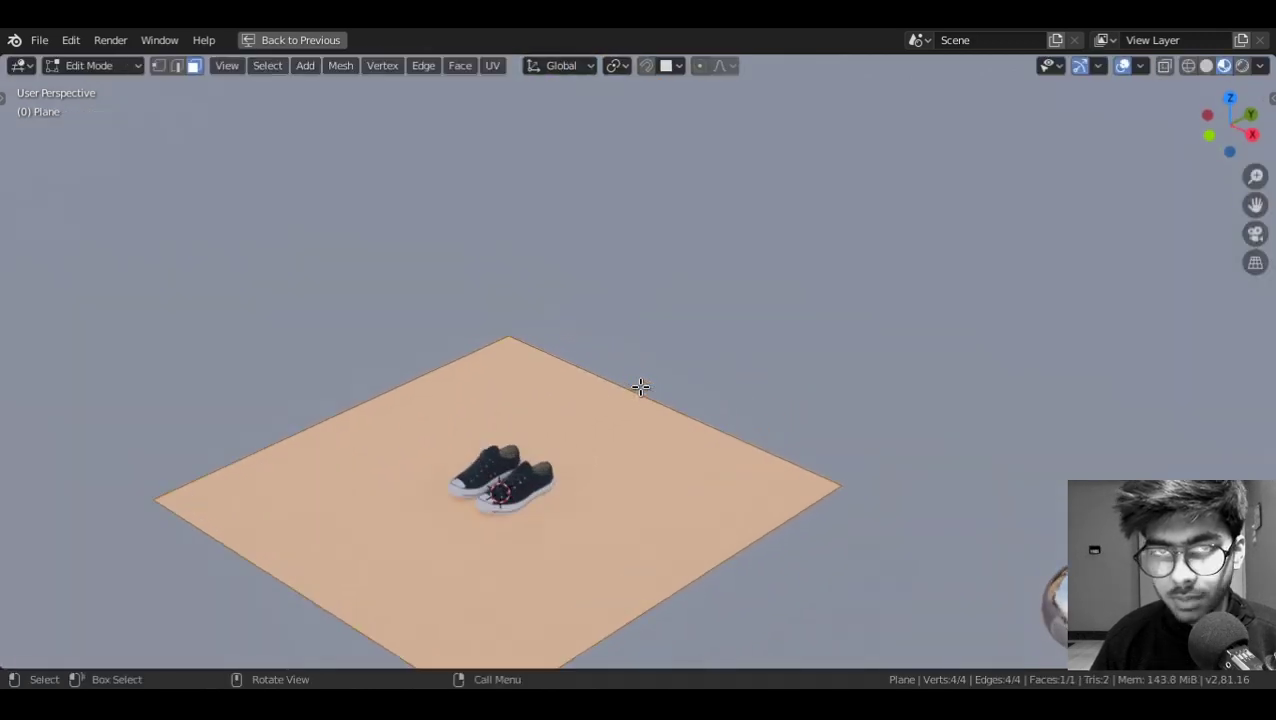
{"action": "key", "text": "2"}
{"action": "left_click", "coordinate": [421, 368]}
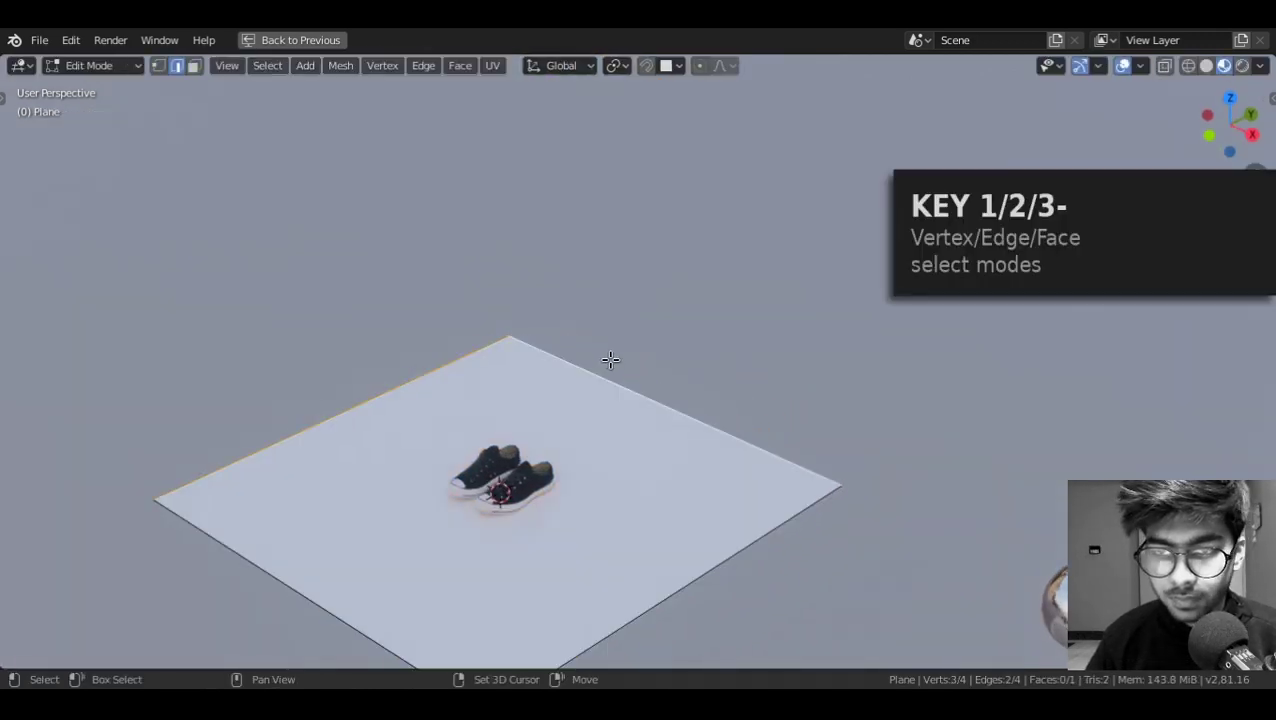
{"action": "scroll", "coordinate": [848, 386], "scroll_direction": "down", "scroll_amount": 1}
{"action": "key", "text": "e"}
{"action": "key", "text": "z"}
{"action": "left_click", "coordinate": [734, 174]}
{"action": "key", "text": "Tab"}
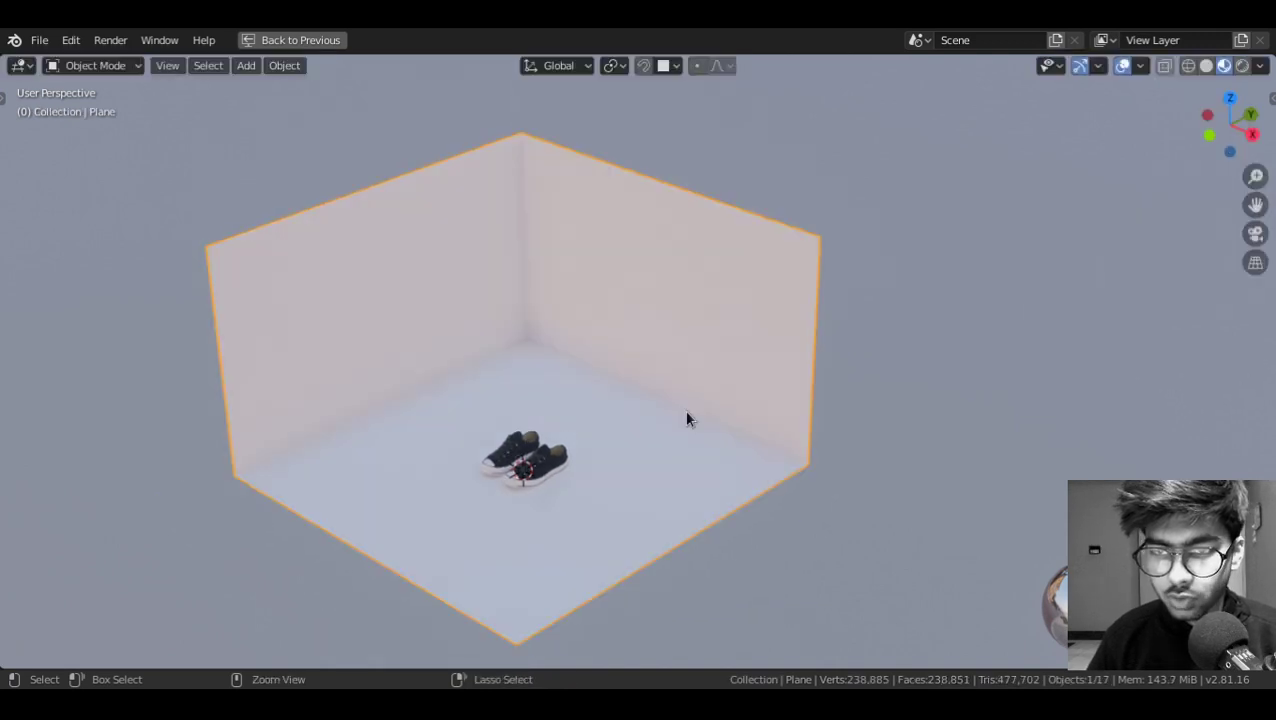
Give the backdrop a level 4 subdivision and adjust its height along Z
{"action": "key", "text": "ctrl+4"}
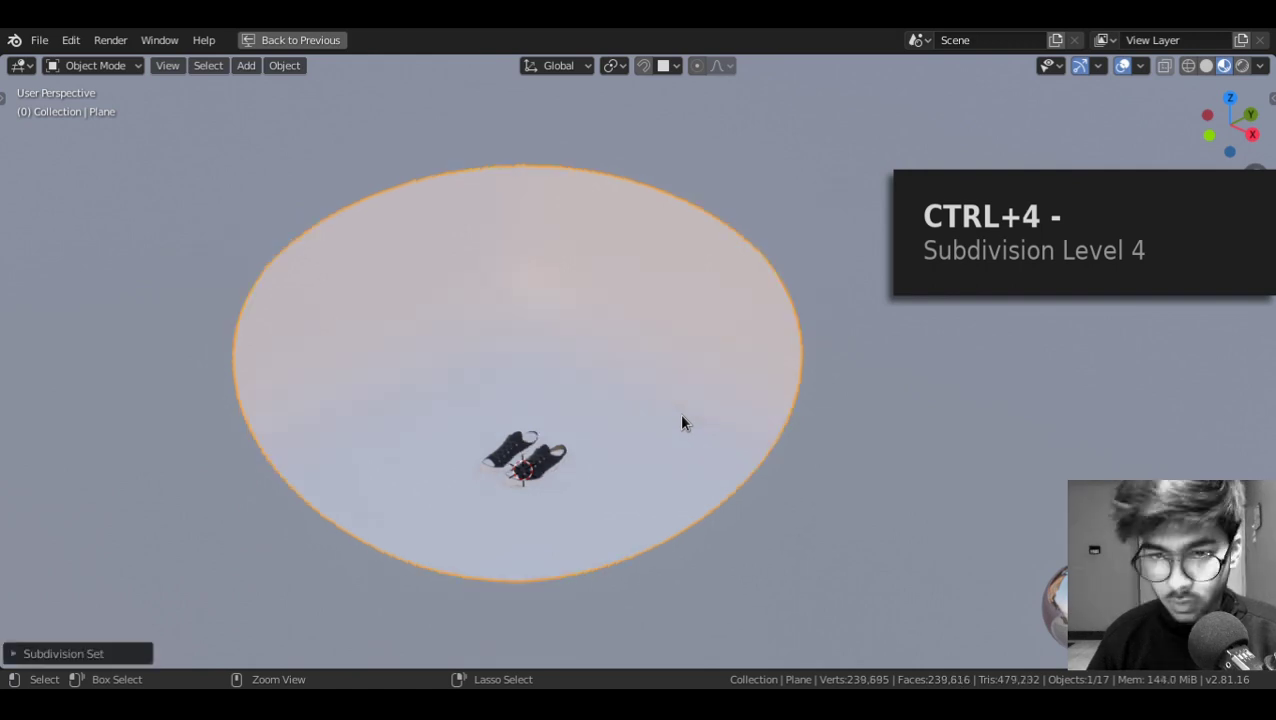
{"action": "middle_click_drag", "start_coordinate": [683, 421], "coordinate": [610, 362]}
{"action": "scroll", "coordinate": [620, 358], "scroll_direction": "up", "scroll_amount": 3}
{"action": "key", "text": "g"}
{"action": "key", "text": "z"}
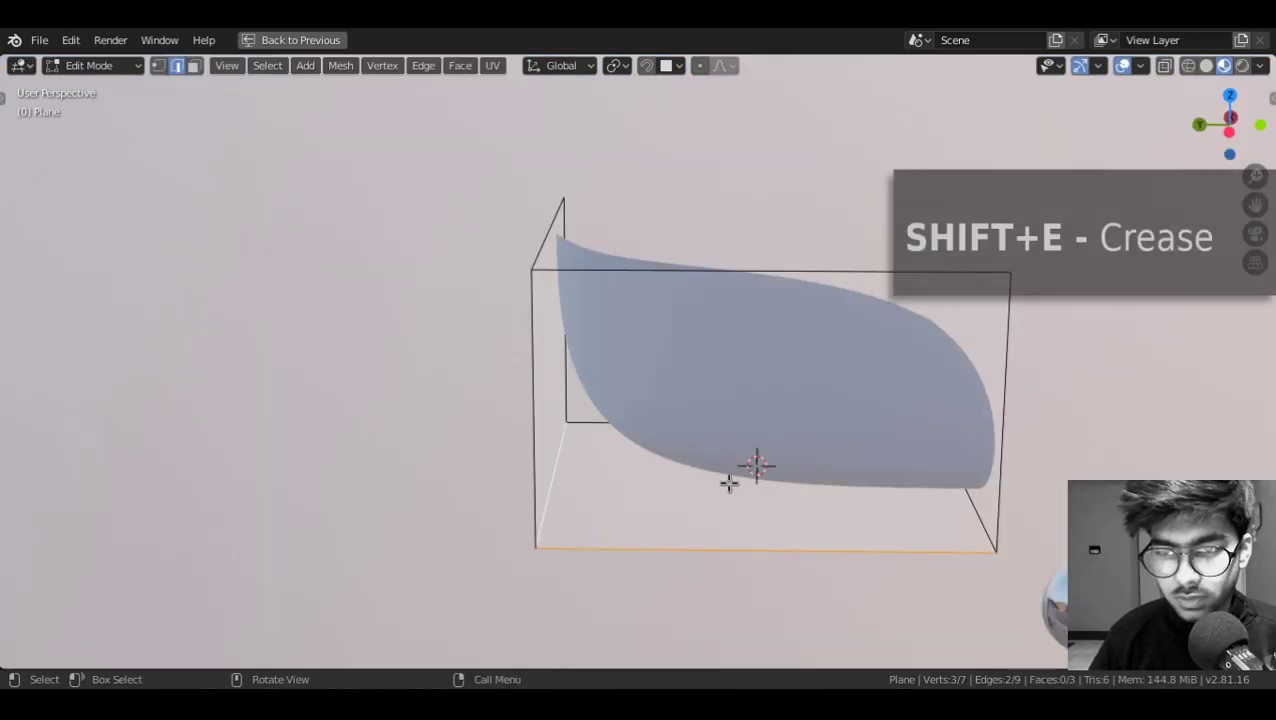
Crease the two edges where the backdrop walls meet the floor by about 0.39
{"action": "key", "text": "shift+e"}
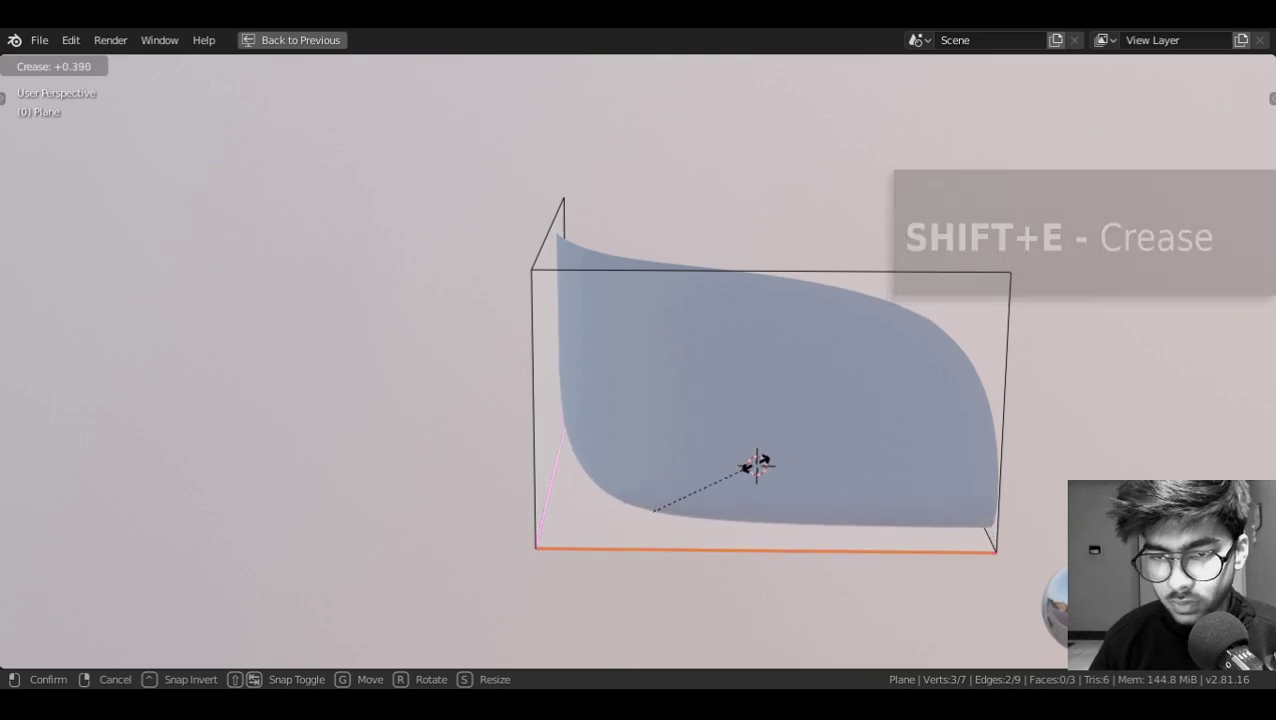
{"action": "left_click", "coordinate": [757, 465]}
{"action": "middle_click_drag", "start_coordinate": [826, 441], "coordinate": [568, 458]}
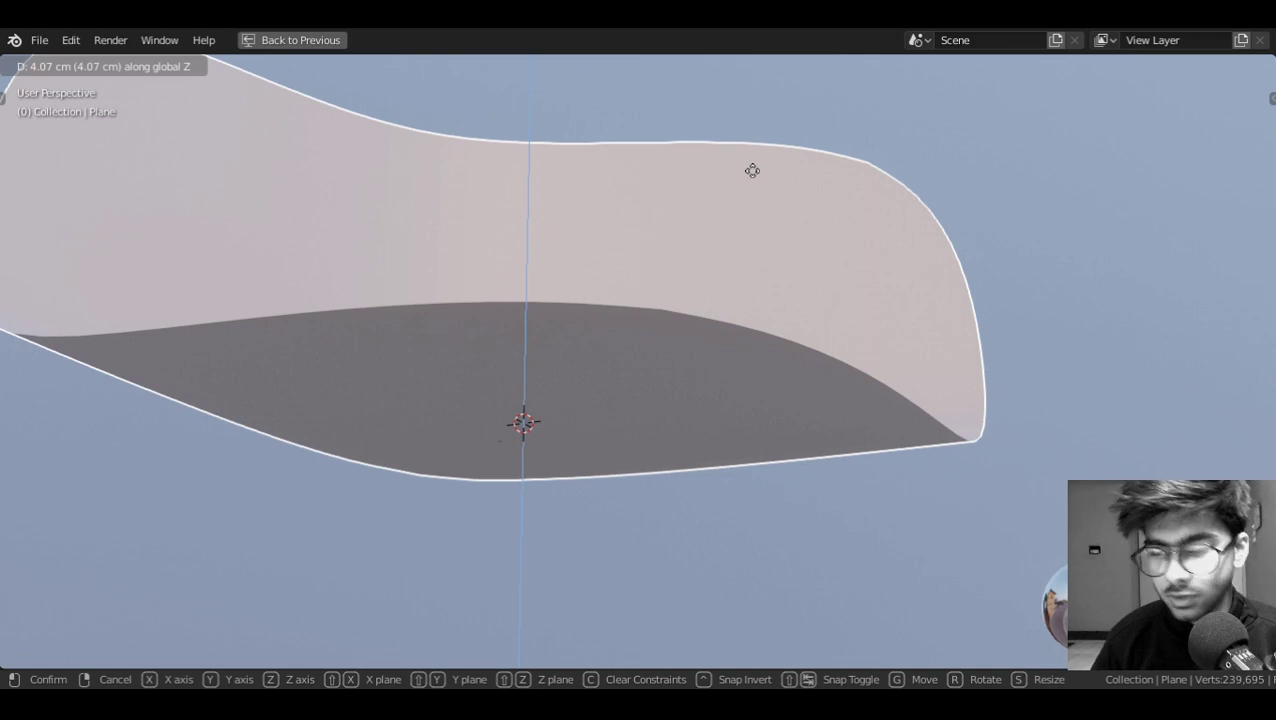
Select all parts of the mirrored shoe in the top view, leaving the backdrop out of the selection
{"action": "left_click_drag", "start_coordinate": [421, 208], "coordinate": [621, 592]}
{"action": "scroll", "coordinate": [597, 251], "scroll_direction": "down", "scroll_amount": 5}
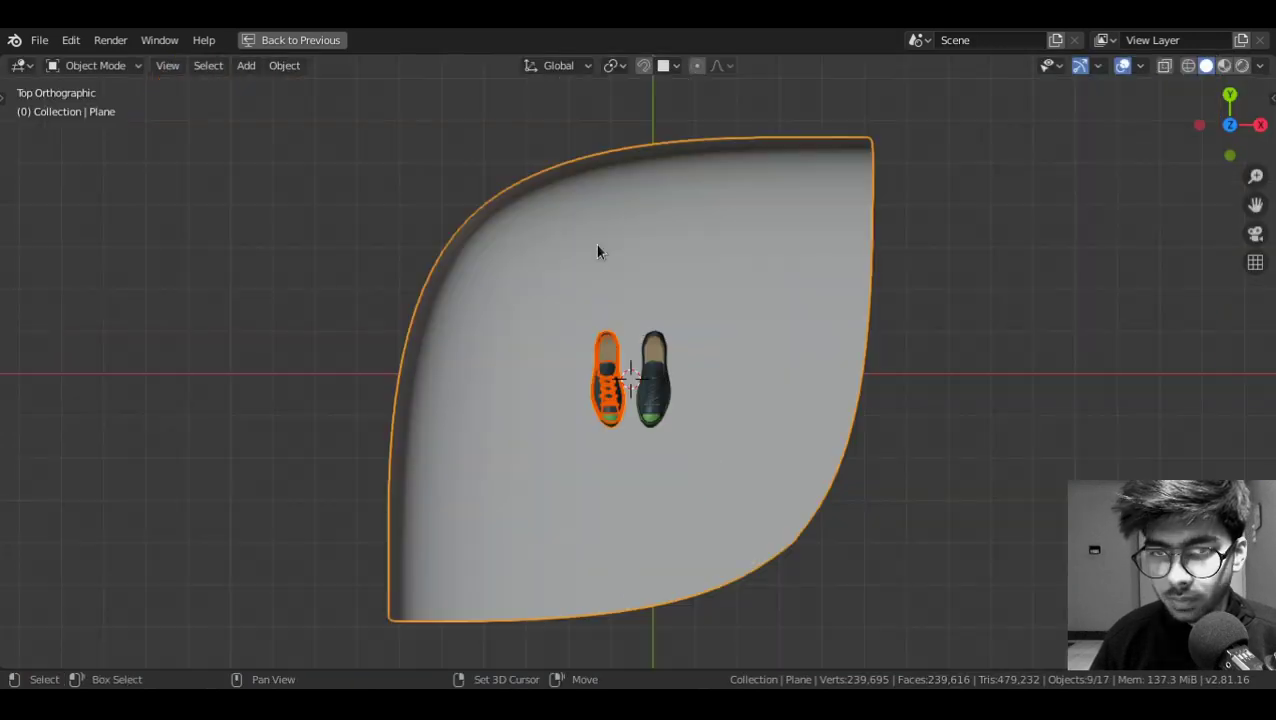
{"action": "left_click", "coordinate": [598, 245], "text": "shift"}
{"action": "left_click", "coordinate": [598, 245], "text": "shift"}
{"action": "left_click", "coordinate": [843, 372], "text": "shift"}
Rotate the mirrored shoe in the top view and move it so its heel lies over the other shoe's heel
{"action": "scroll", "coordinate": [629, 350], "scroll_direction": "up", "scroll_amount": 6}
{"action": "key", "text": "r"}
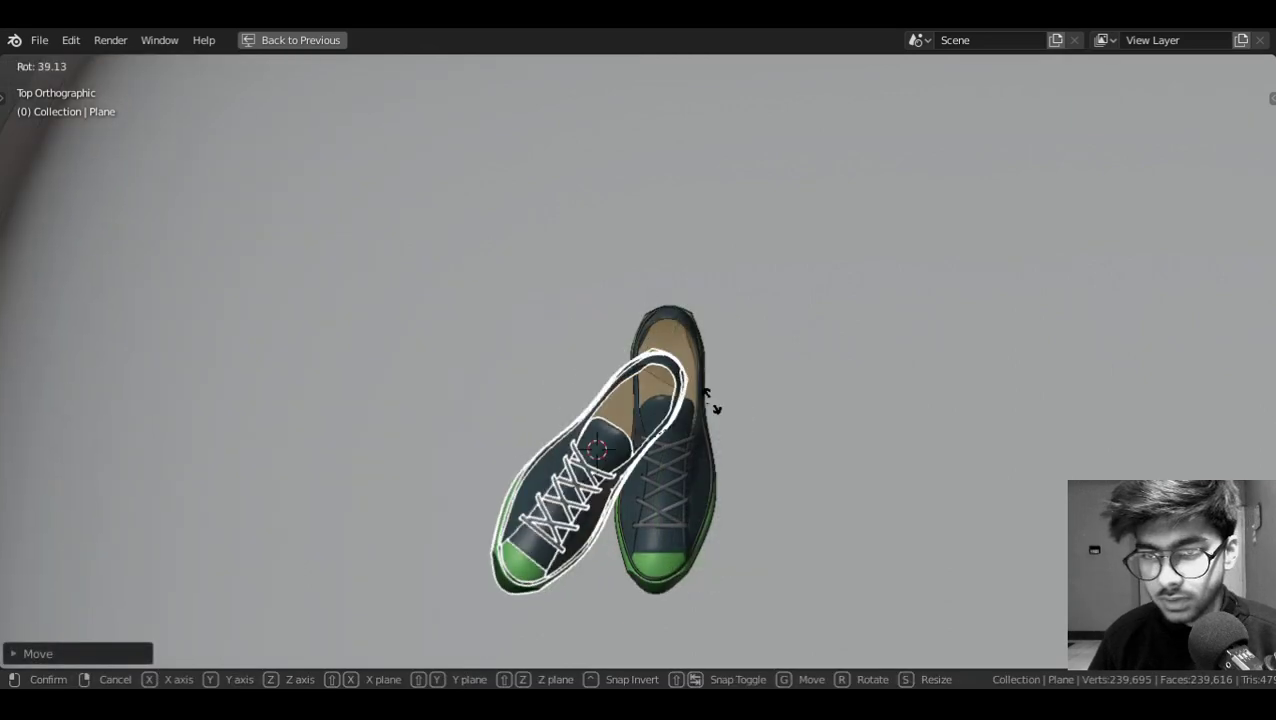
{"action": "key", "text": "g"}
{"action": "left_click", "coordinate": [693, 346]}
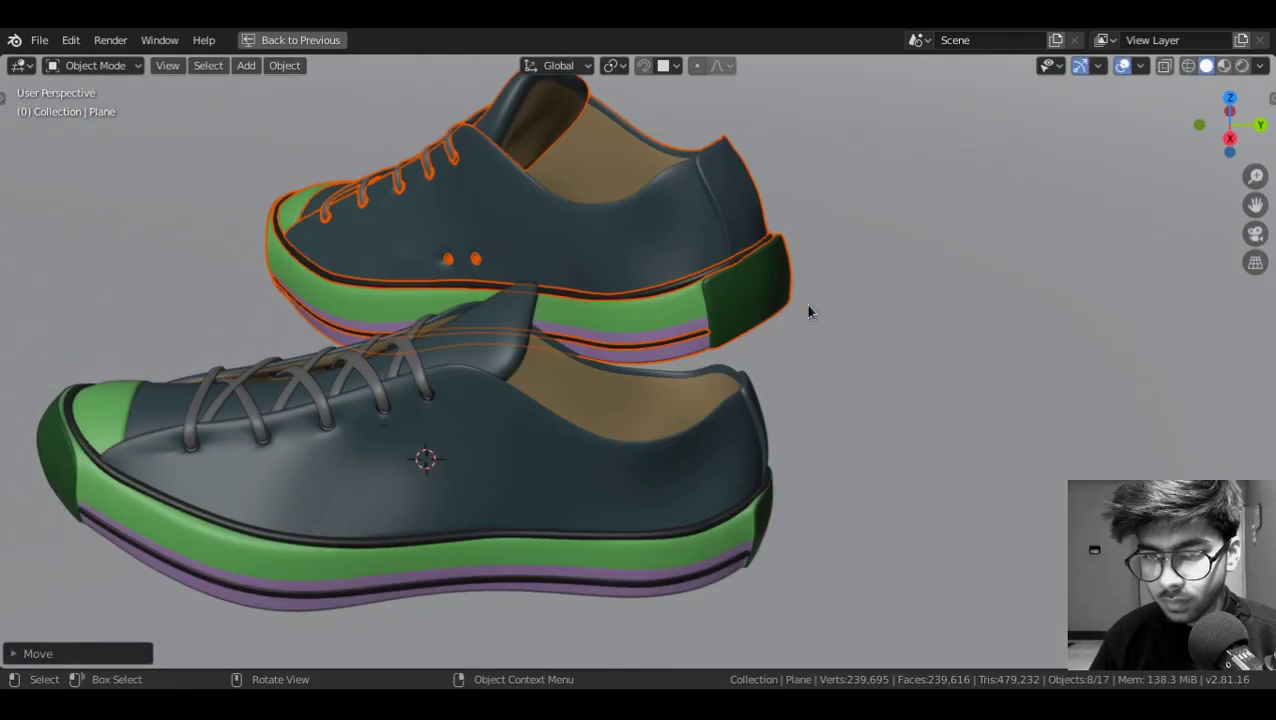
Move the mirrored shoe and tilt it in the right side view so its raised heel leans on the other shoe
{"action": "key", "text": "g"}
{"action": "left_click", "coordinate": [842, 368]}
{"action": "key", "text": "z"}
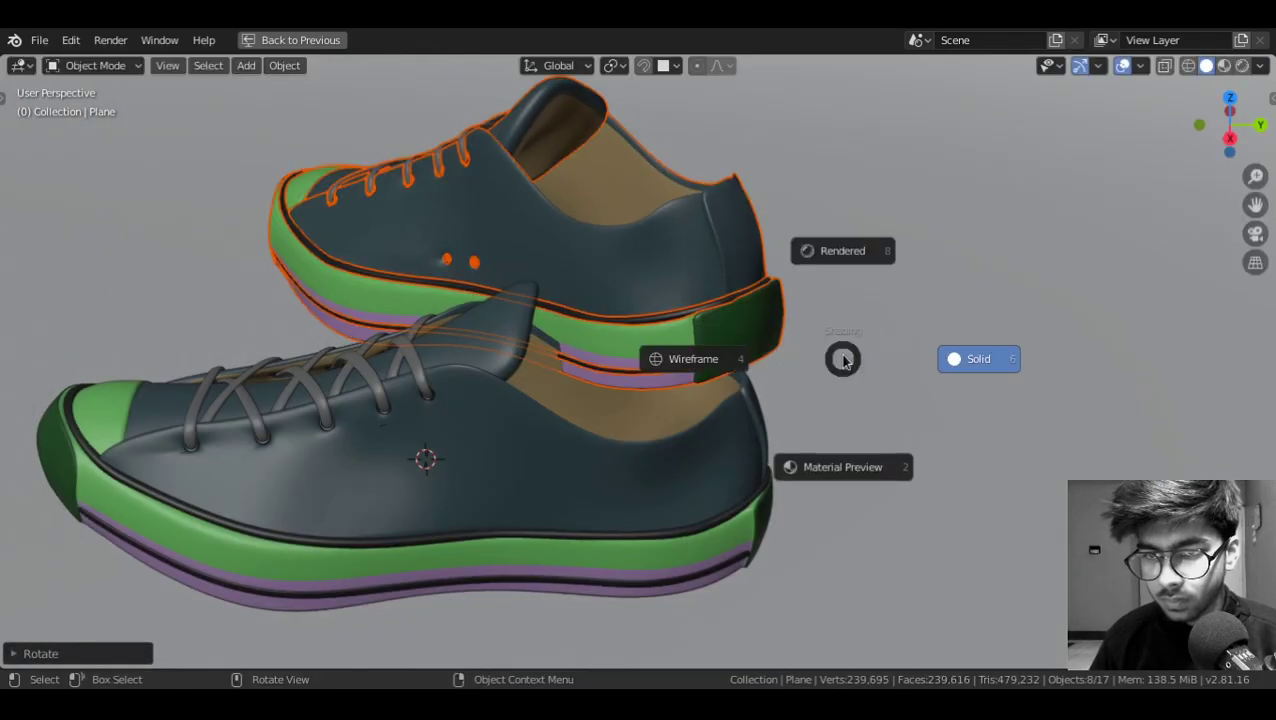
{"action": "key", "text": "r"}
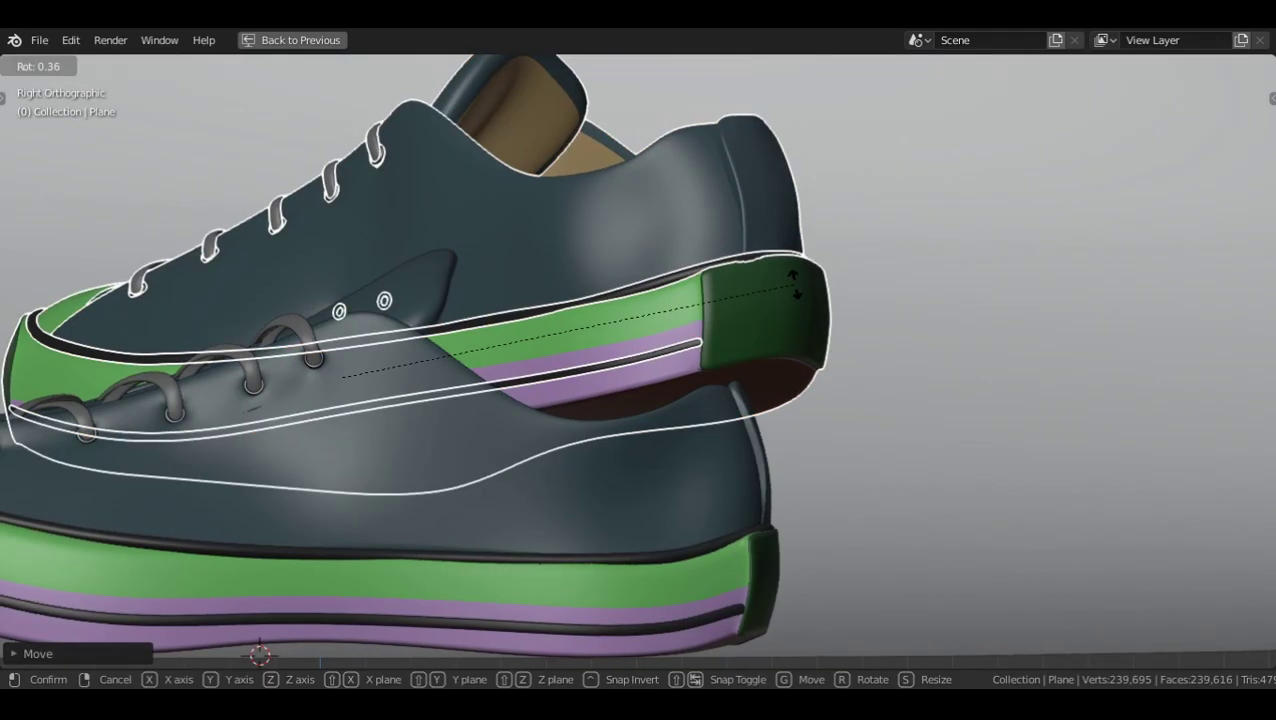
{"action": "left_click", "coordinate": [797, 292]}
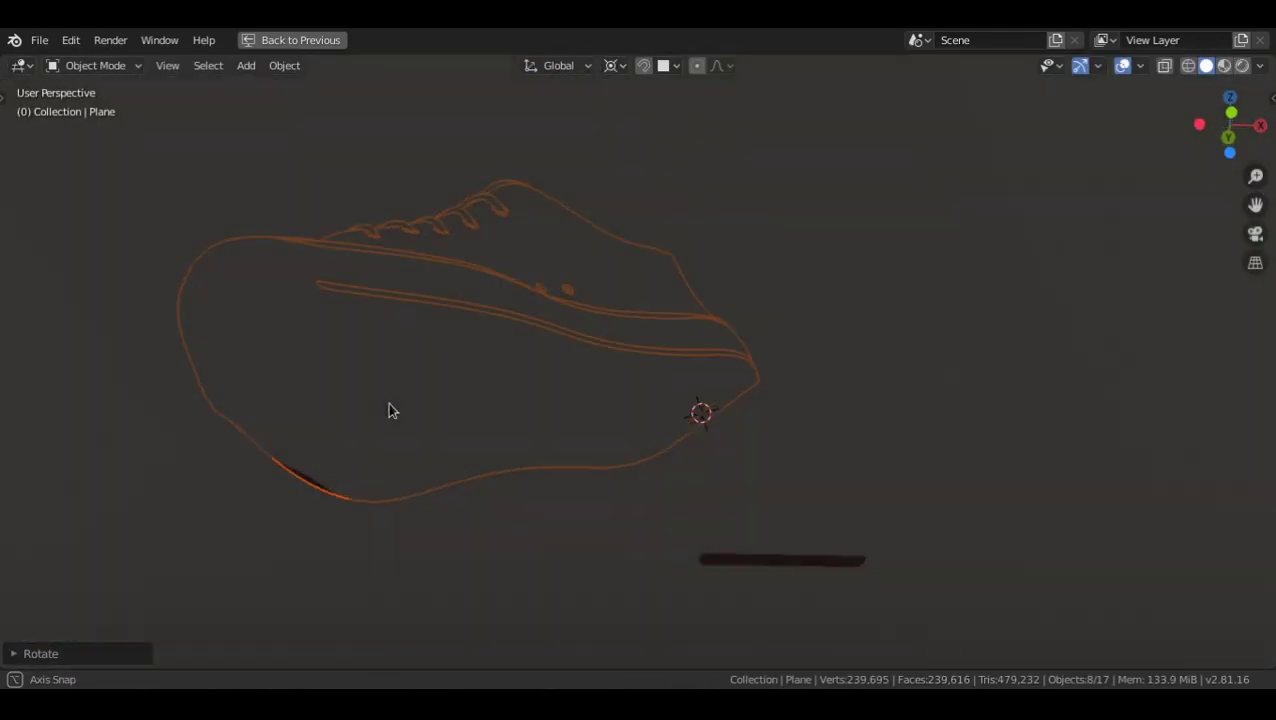
Rotate the mirrored shoe slightly about the global Z axis
{"action": "middle_click_drag", "start_coordinate": [390, 410], "coordinate": [552, 450]}
{"action": "key", "text": "r"}
{"action": "key", "text": "z"}
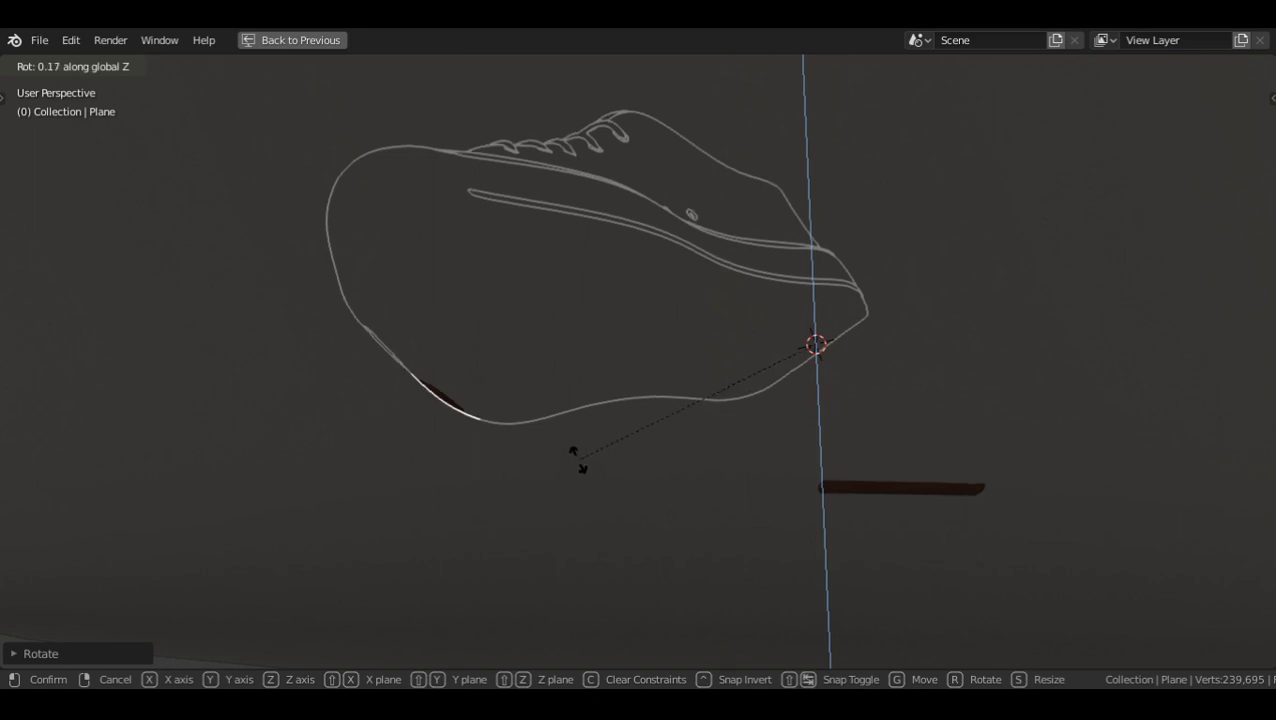
{"action": "left_click", "coordinate": [625, 500]}
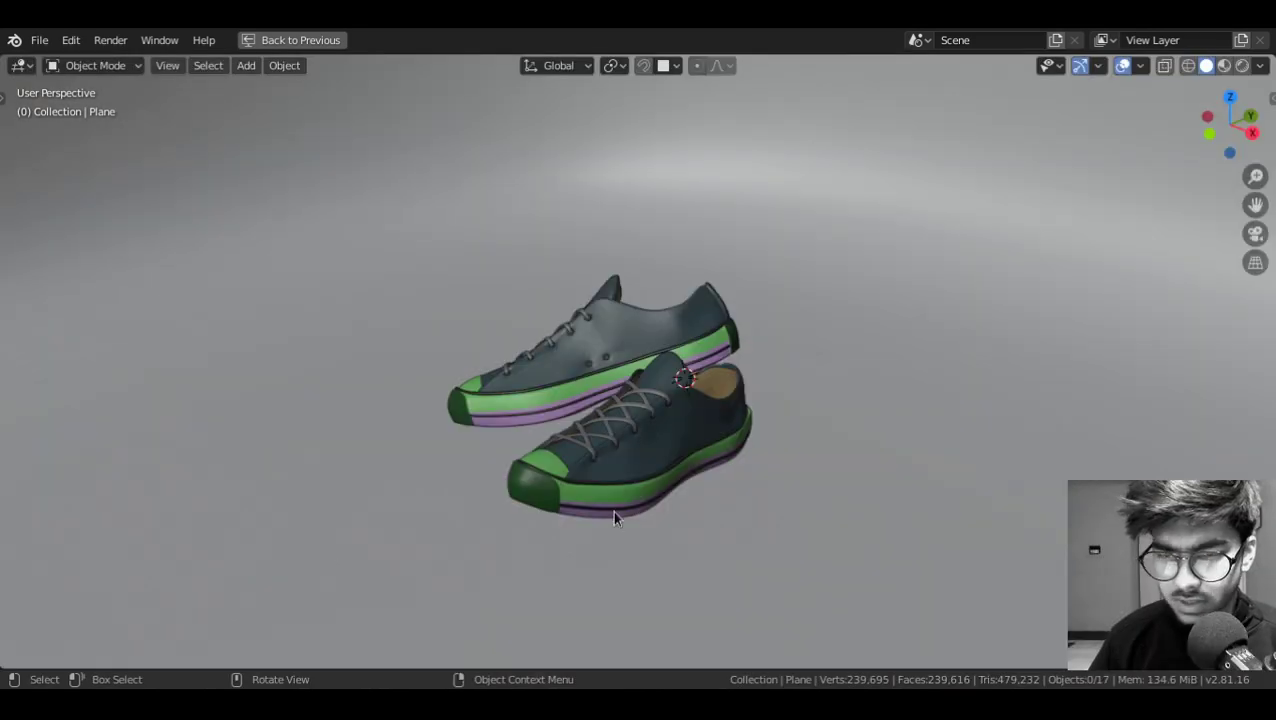
Restore the full Shading workspace, select the backdrop plane and show the scene in Material Preview shading
{"action": "left_click", "coordinate": [288, 40]}
{"action": "scroll", "coordinate": [494, 351], "scroll_direction": "down", "scroll_amount": 3}
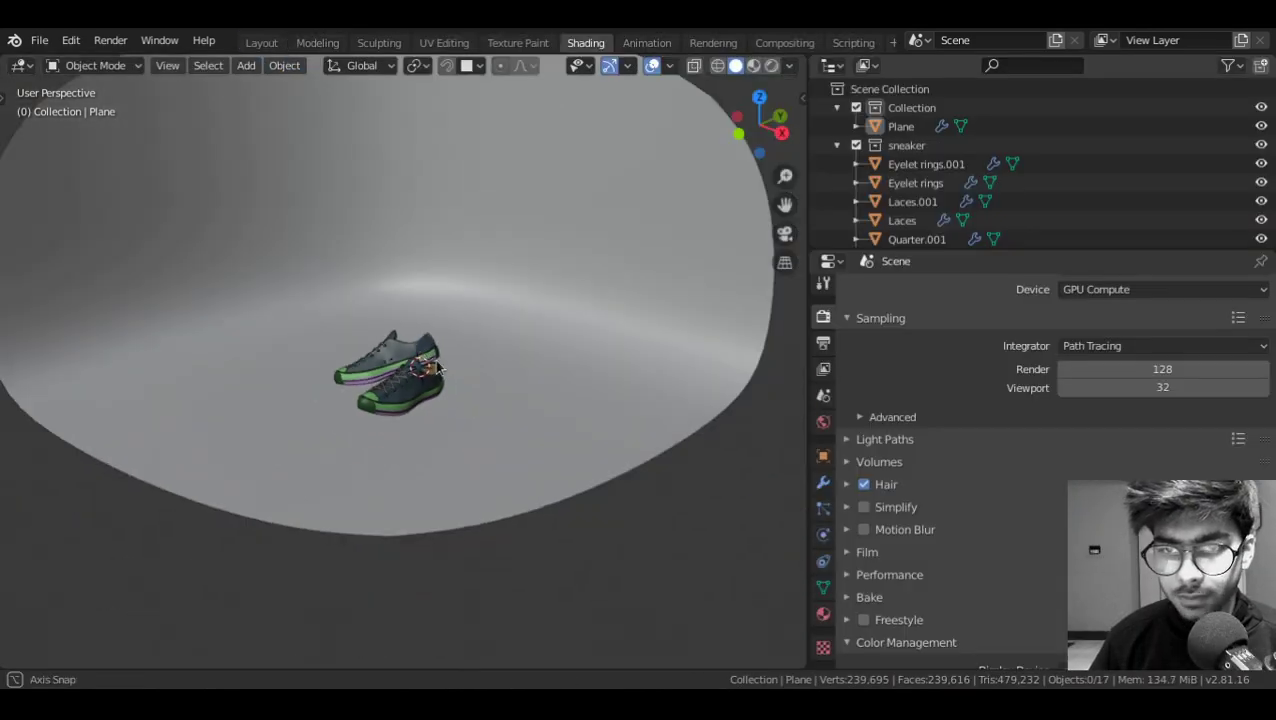
{"action": "left_click", "coordinate": [468, 303]}
{"action": "mouse_move", "coordinate": [468, 303]}
{"action": "middle_mouse_down", "text": "shift"}
{"action": "mouse_move", "coordinate": [552, 387]}
{"action": "mouse_move", "coordinate": [481, 377]}
{"action": "middle_mouse_up", "text": "shift"}
{"action": "key", "text": "z"}
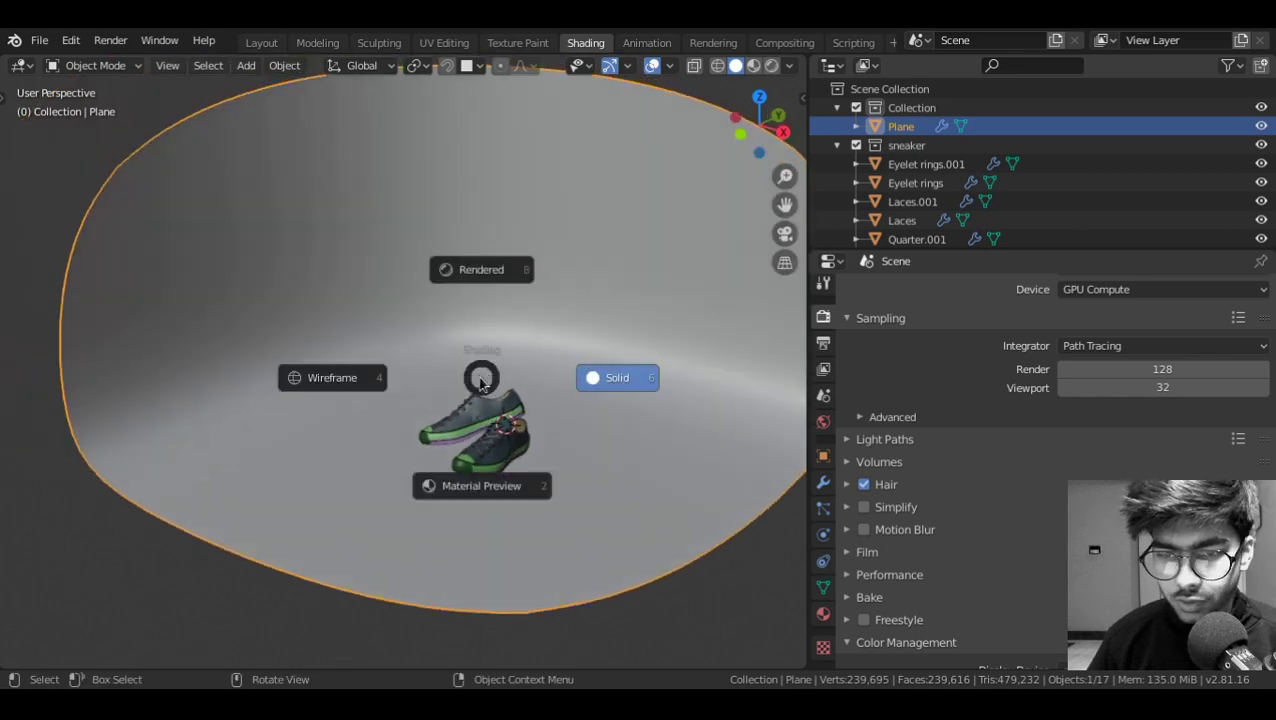
{"action": "left_click", "coordinate": [426, 617]}
{"action": "scroll", "coordinate": [512, 435], "scroll_direction": "down", "scroll_amount": 2}
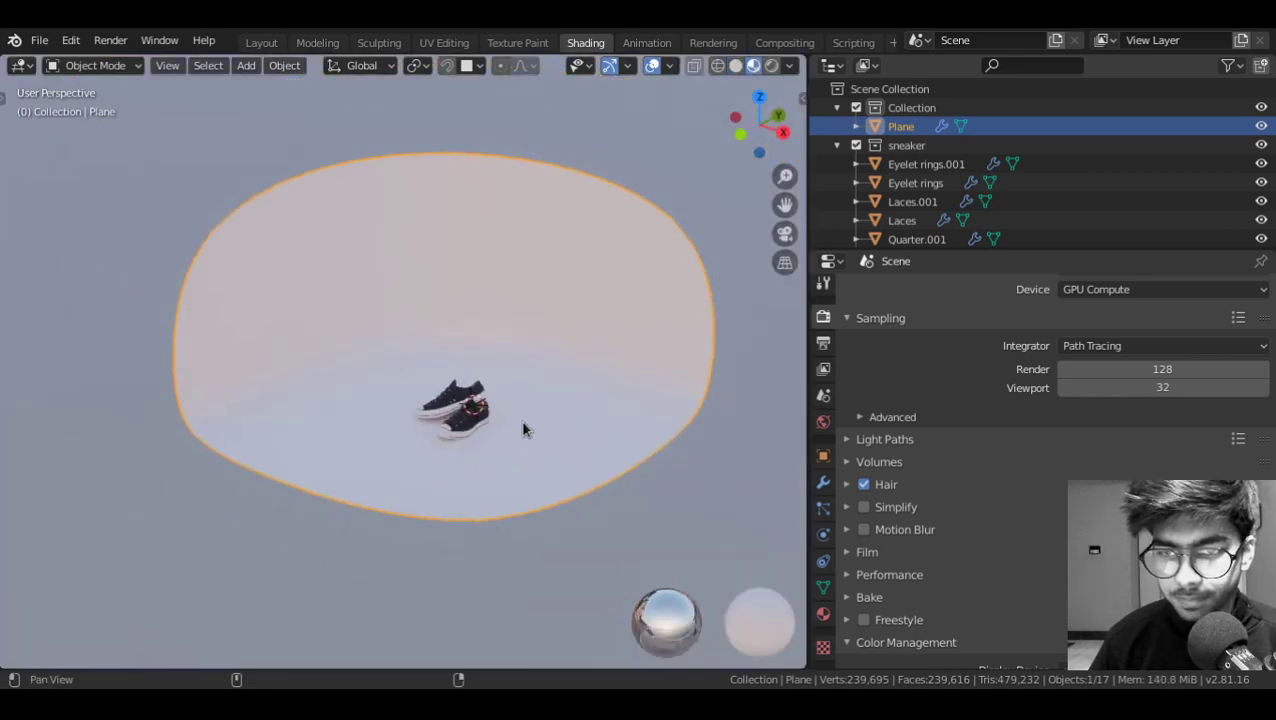
{"action": "scroll", "coordinate": [440, 430], "scroll_direction": "up", "scroll_amount": 2}
{"action": "scroll", "coordinate": [427, 443], "scroll_direction": "down", "scroll_amount": 2}
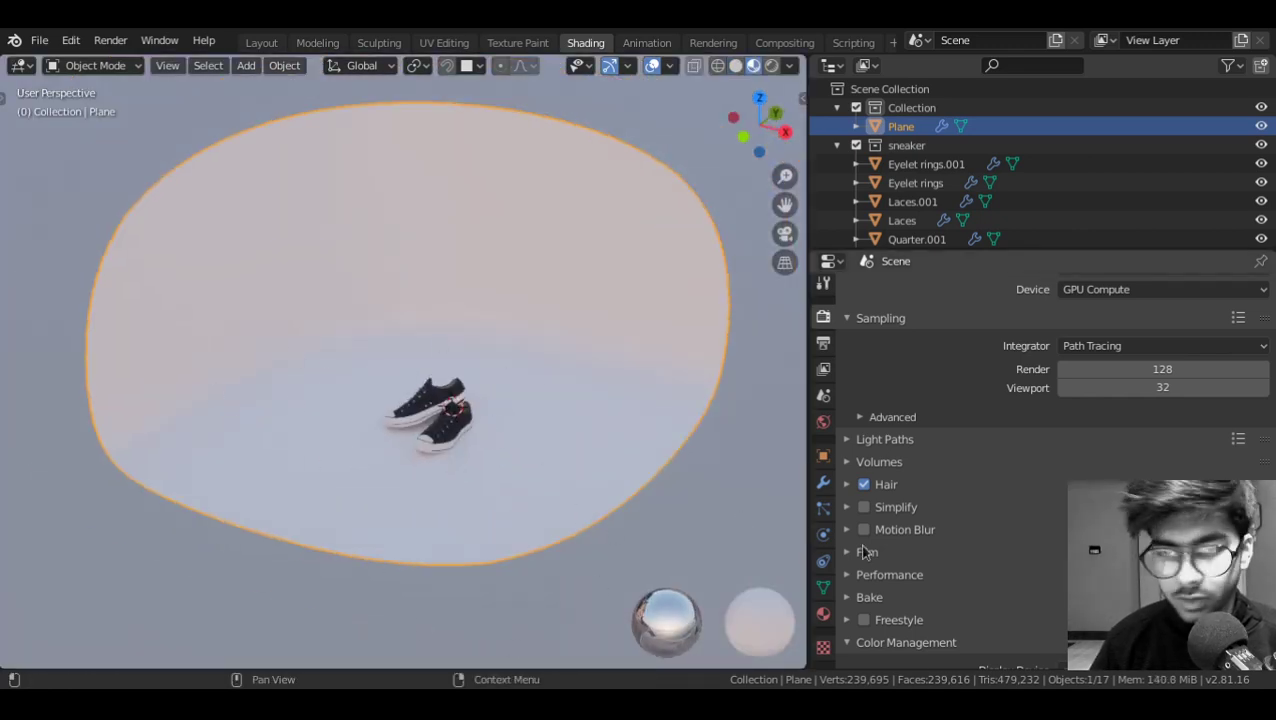
Create a new material named Backdrop on the backdrop plane
{"action": "left_click", "coordinate": [823, 614]}
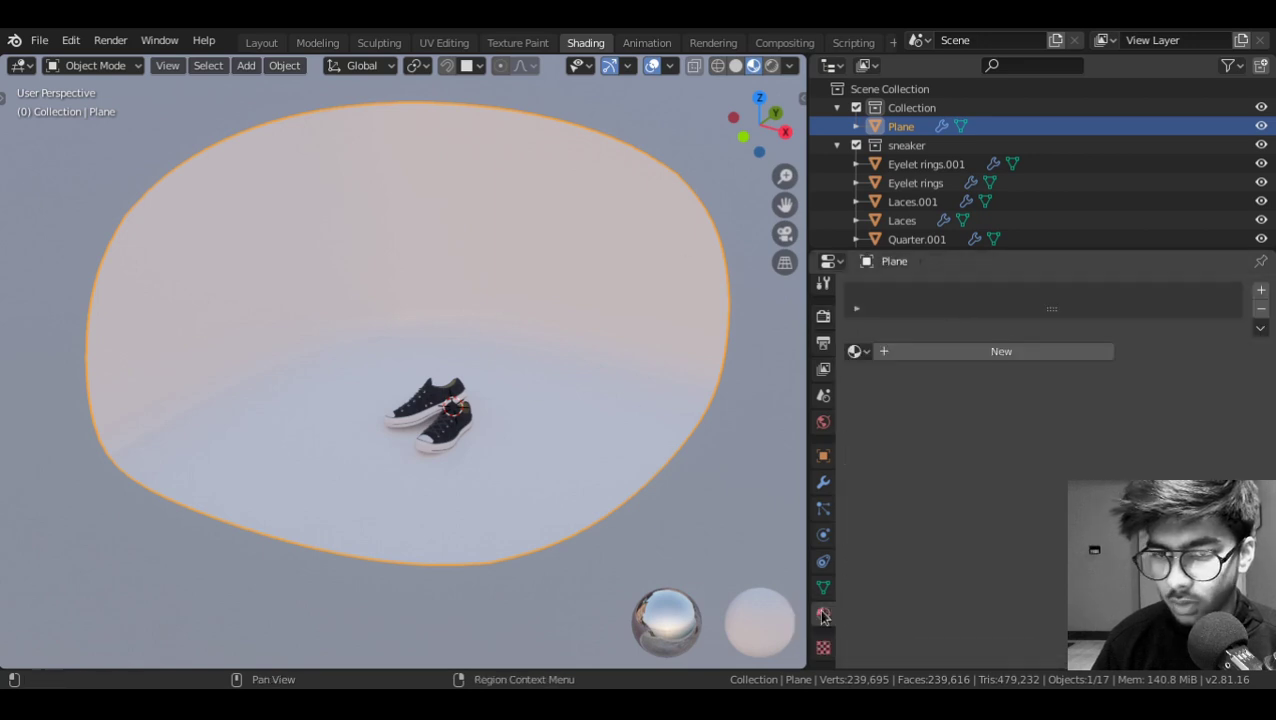
{"action": "left_click", "coordinate": [1033, 356]}
{"action": "type", "text": "Back"}
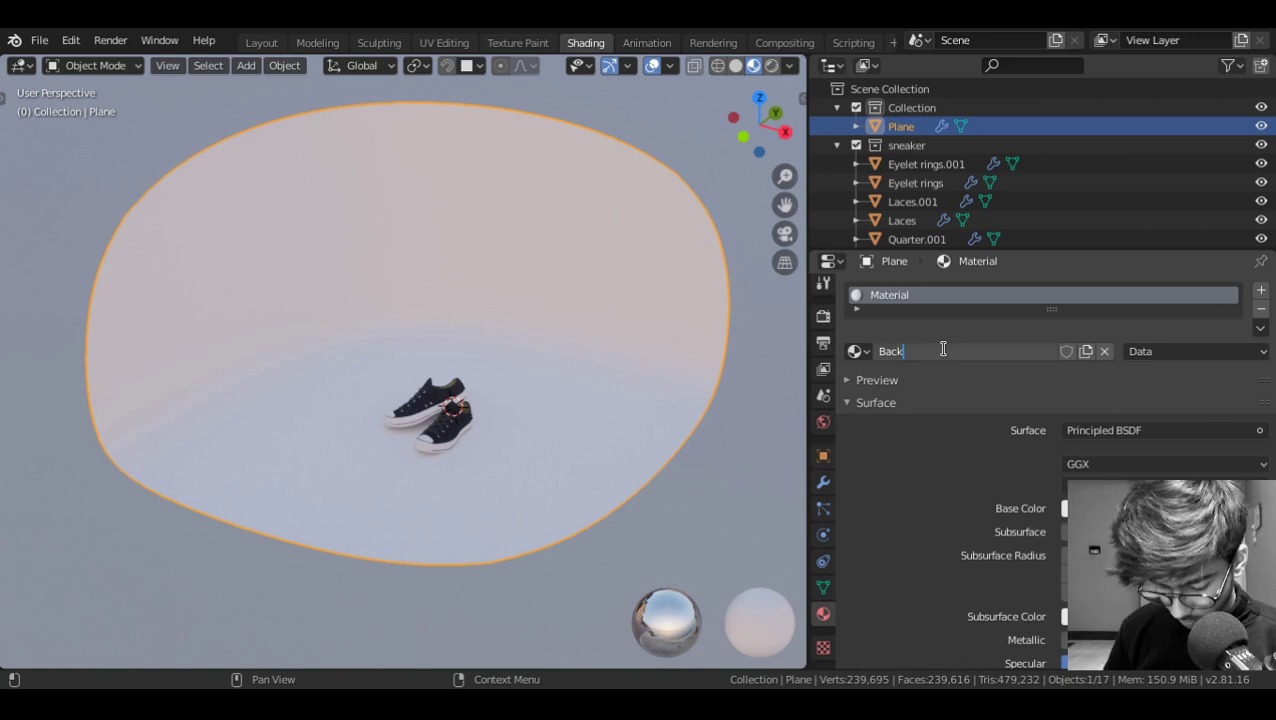
{"action": "type", "text": "drop"}
{"action": "key", "text": "Return"}
Darken the Backdrop material's base color to a near-black blue-green by lowering its value
{"action": "scroll", "coordinate": [935, 175], "scroll_direction": "down", "scroll_amount": 2}
{"action": "scroll", "coordinate": [931, 403], "scroll_direction": "down", "scroll_amount": 3}
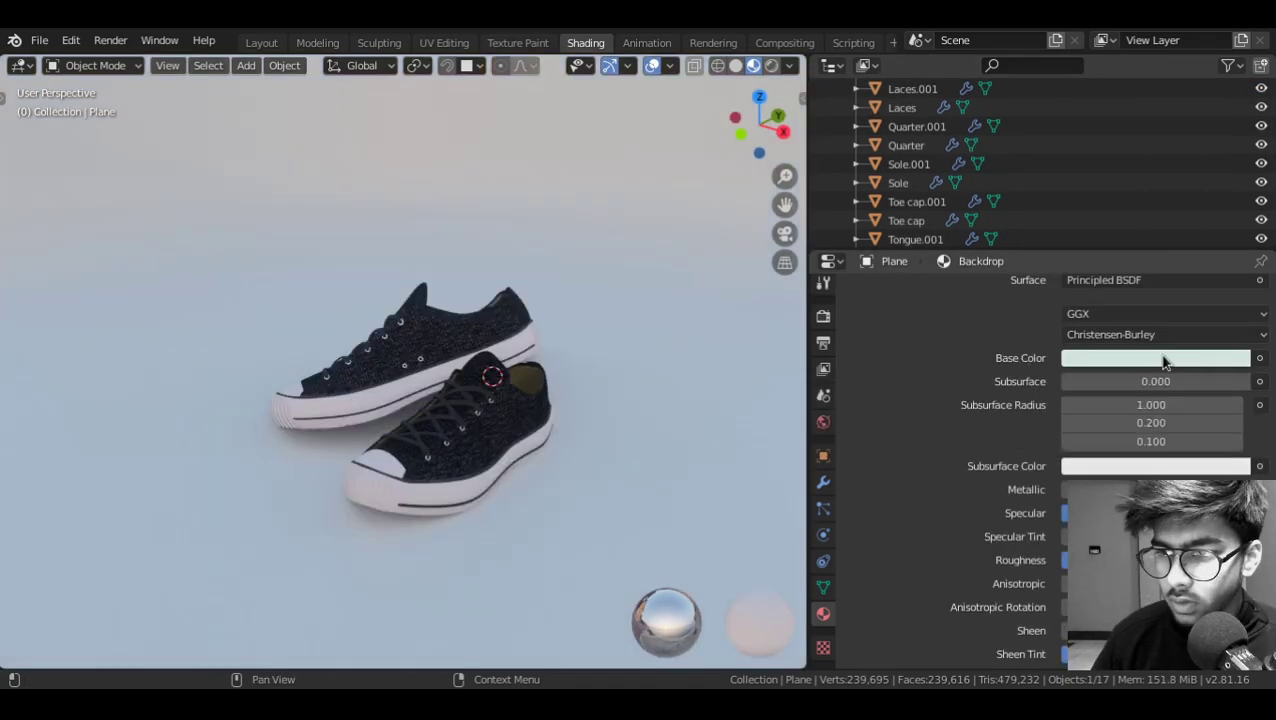
{"action": "left_click", "coordinate": [1164, 363]}
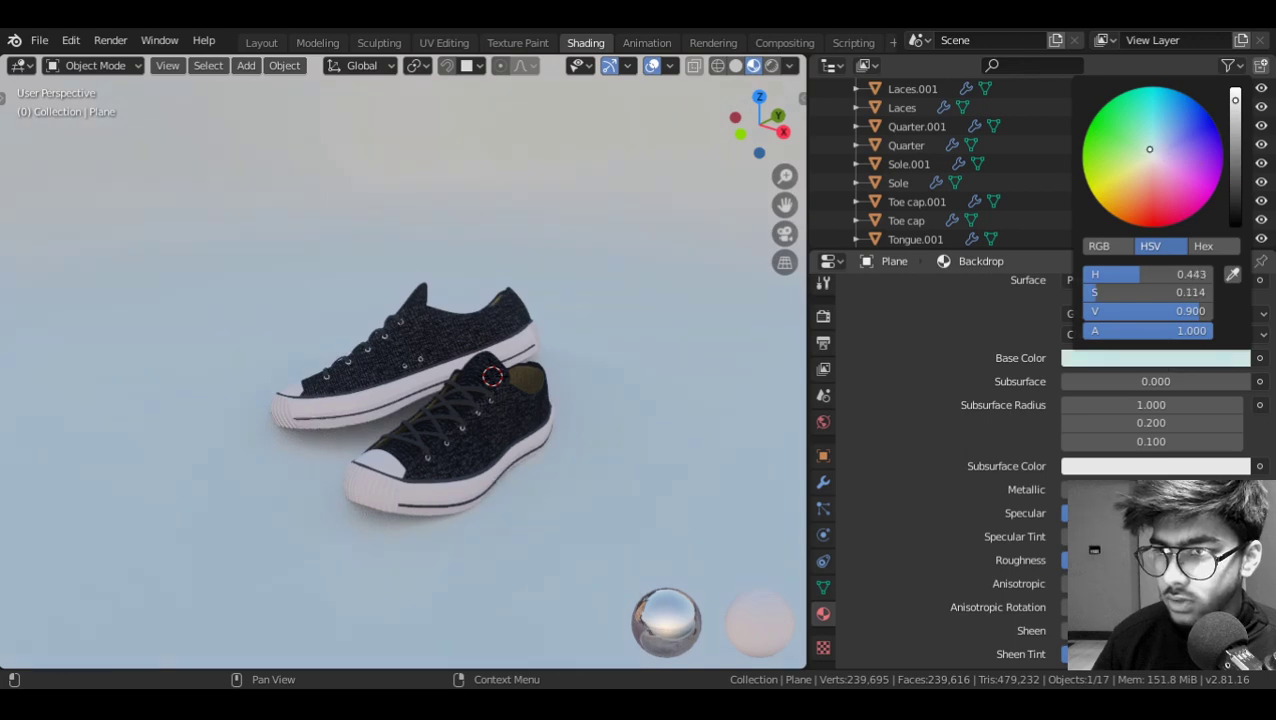
{"action": "left_click_drag", "start_coordinate": [1235, 102], "coordinate": [1235, 211]}
Set the Backdrop material's specular to about 0.069 and its roughness to about 0.558
{"action": "scroll", "coordinate": [1040, 466], "scroll_direction": "down", "scroll_amount": 3}
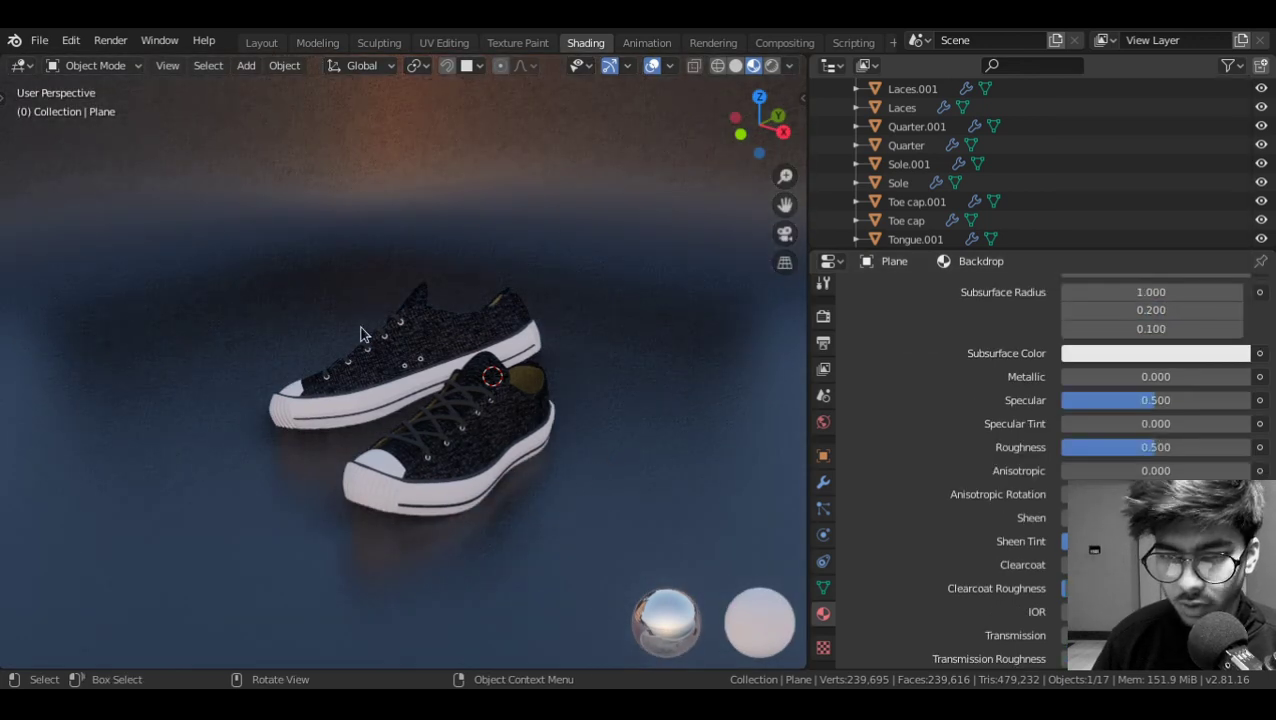
{"action": "left_click_drag", "start_coordinate": [1155, 400], "coordinate": [1074, 400]}
{"action": "left_click_drag", "start_coordinate": [1174, 454], "coordinate": [1105, 447]}
Add a camera and align it to a close, slightly elevated view of both shoes
{"action": "scroll", "coordinate": [480, 443], "scroll_direction": "down", "scroll_amount": 5}
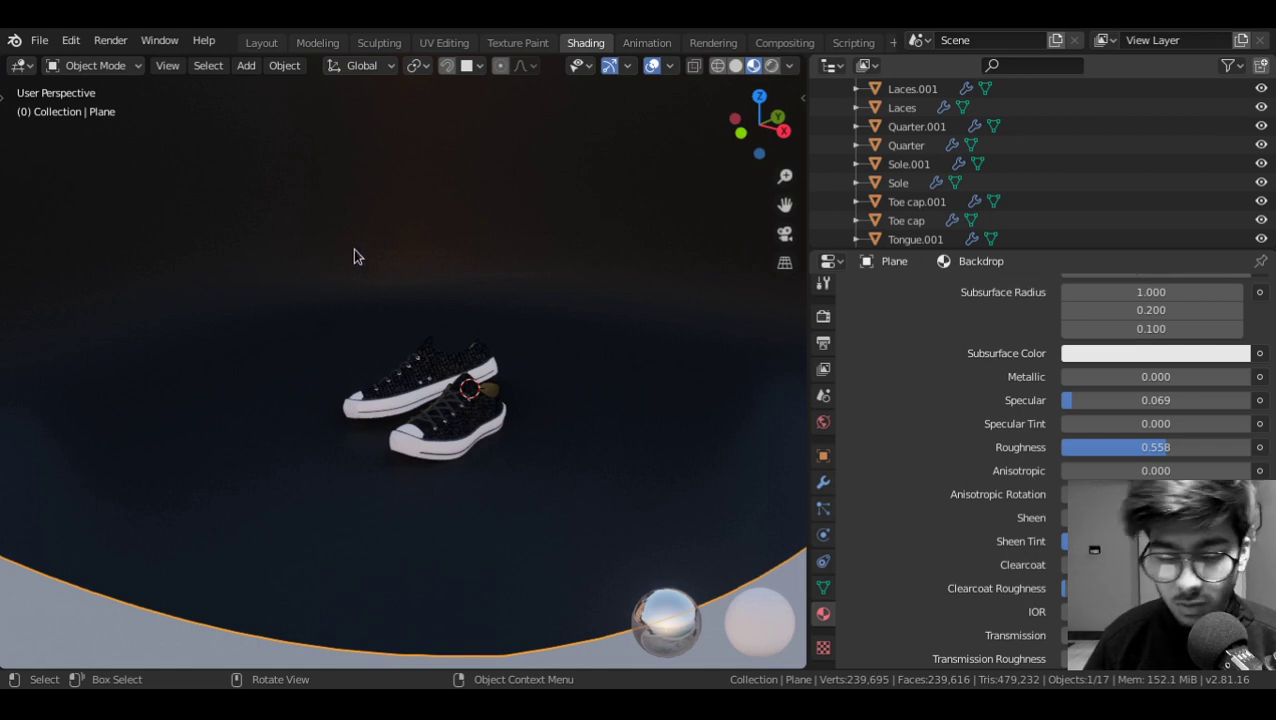
{"action": "key", "text": "shift+a"}
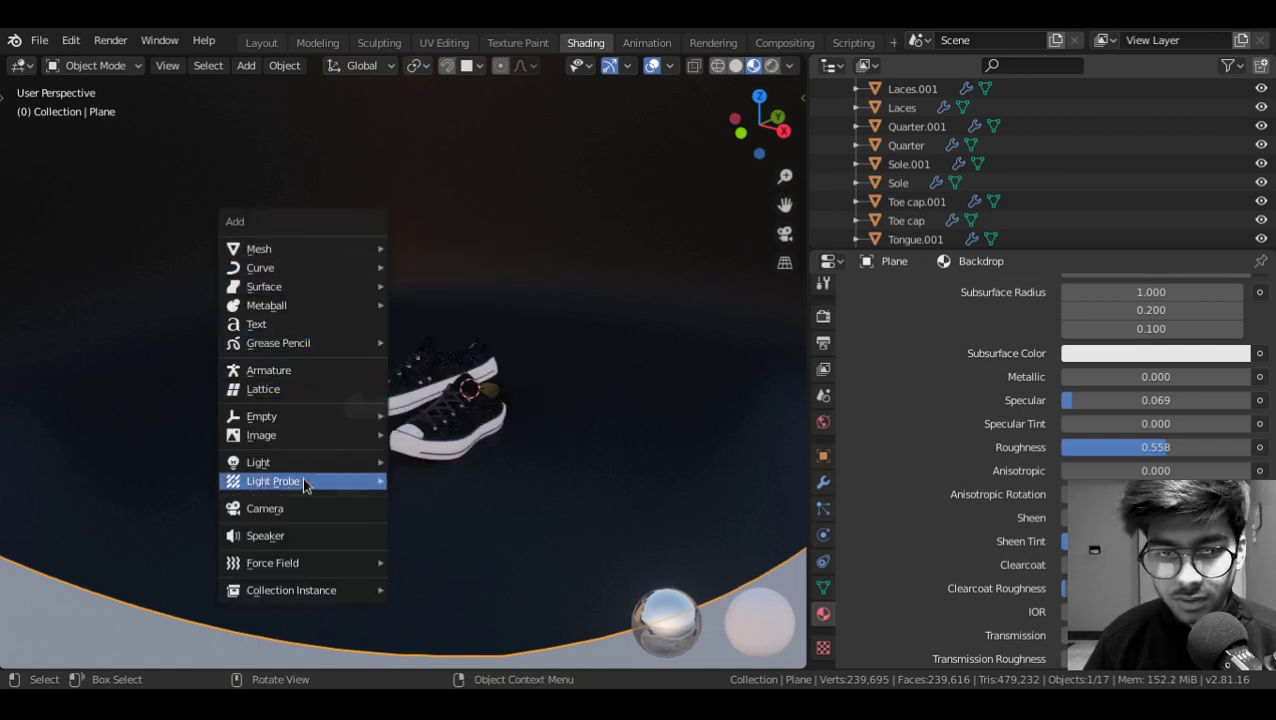
{"action": "left_click", "coordinate": [284, 513]}
{"action": "left_click_drag", "start_coordinate": [440, 440], "coordinate": [392, 536], "text": "ctrl+alt"}
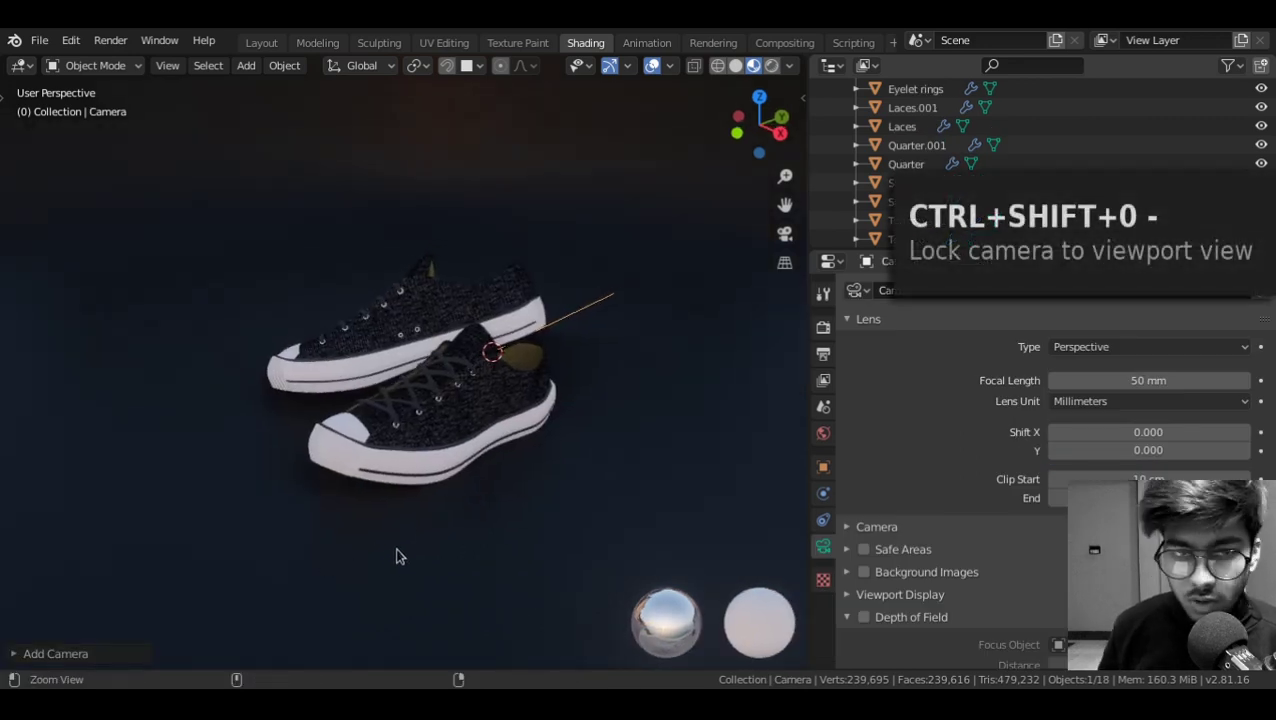
{"action": "key", "text": "ctrl+alt+KP_0"}
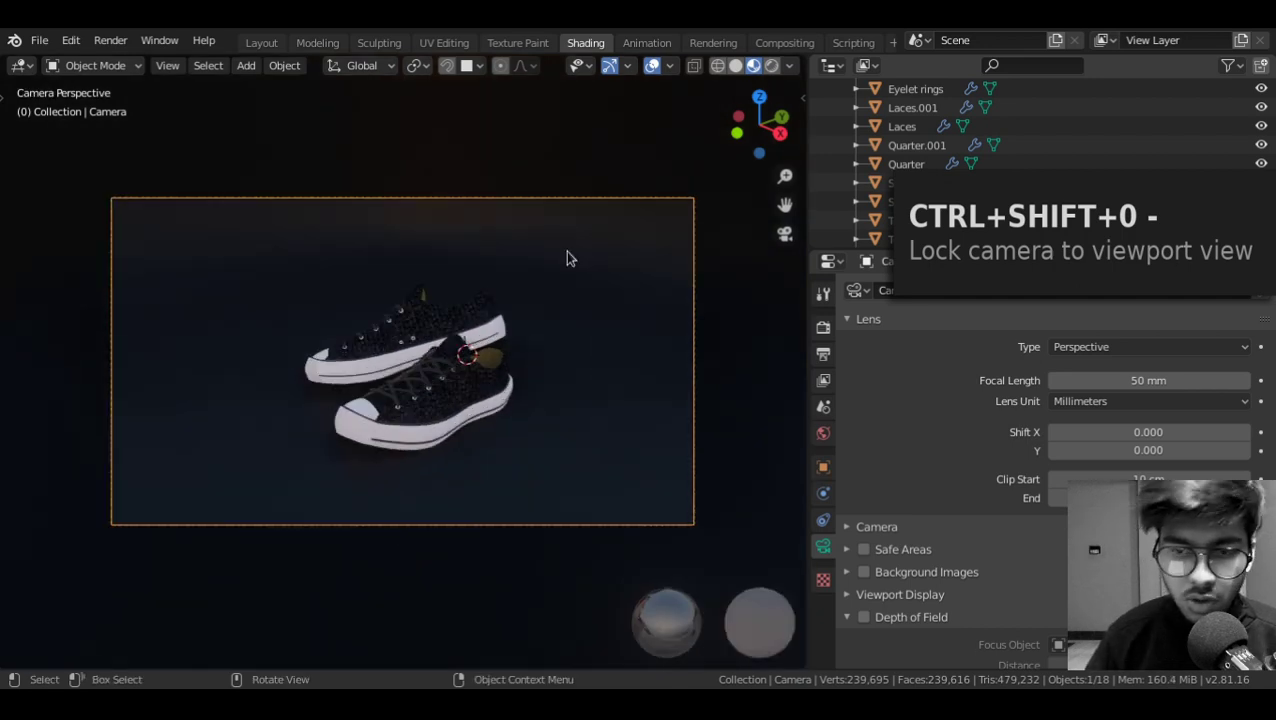
Fly the camera with walk navigation and back it away so both shoes sit small near the middle of the frame
{"action": "key", "text": "shift"}
{"action": "key", "text": "shift+grave"}
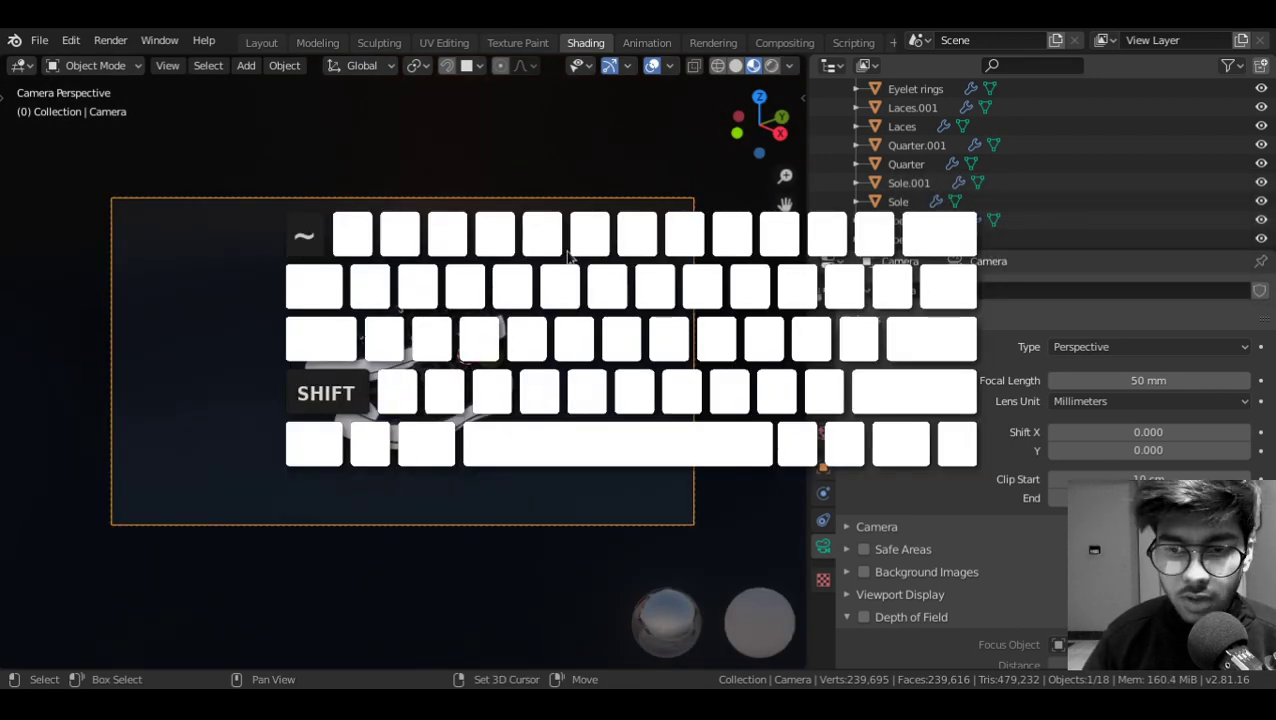
{"action": "key", "text": "s"}
{"action": "key", "text": "w"}
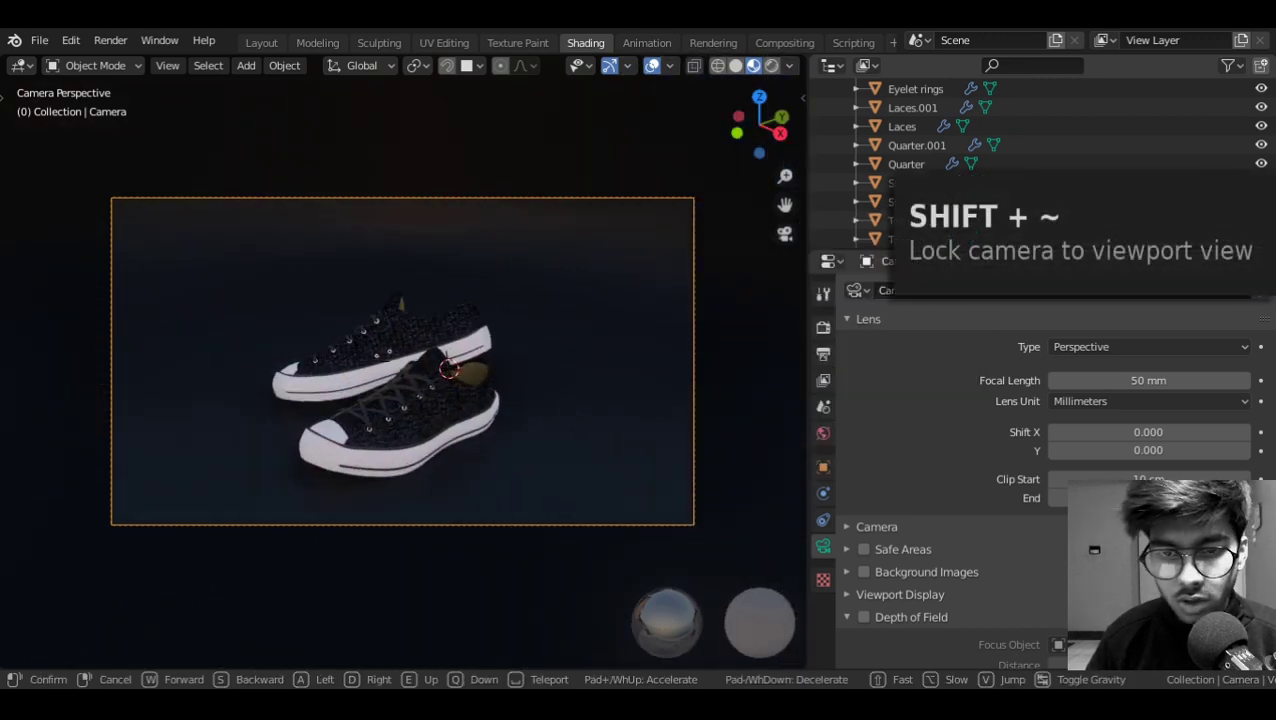
{"action": "key", "text": "a"}
{"action": "key", "text": "d"}
{"action": "key", "text": "a"}
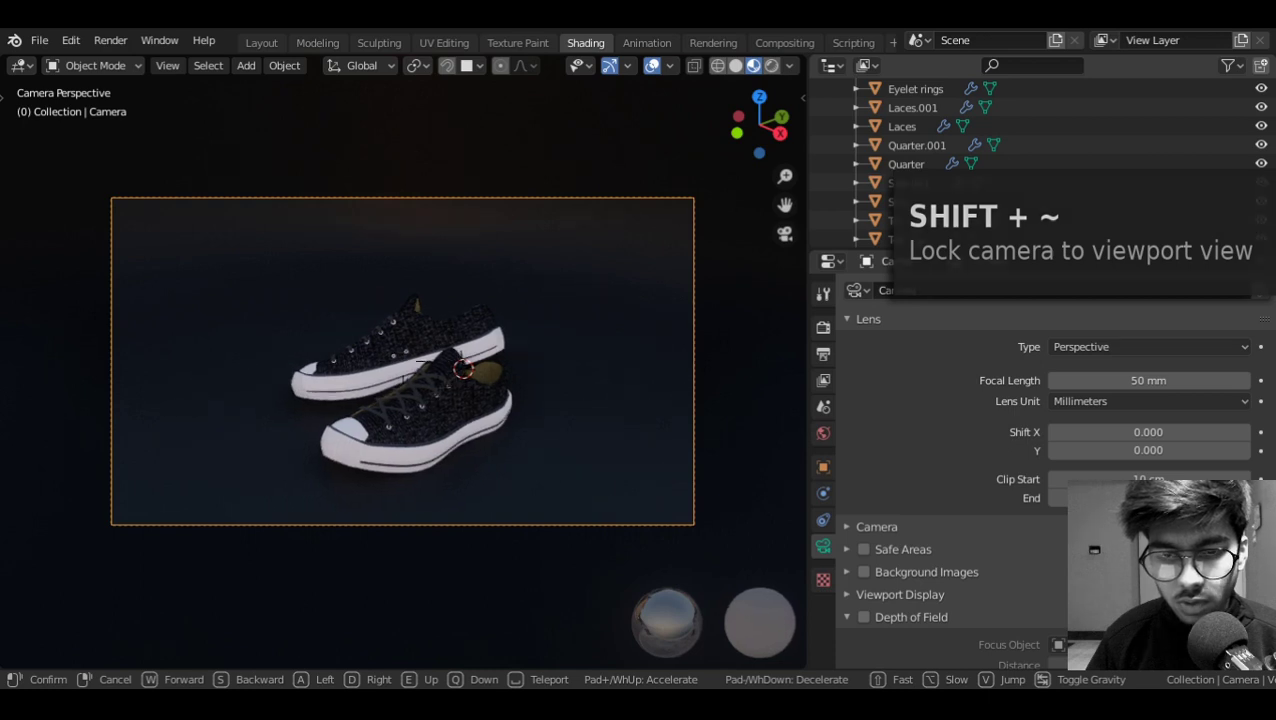
{"action": "key", "text": "q"}
{"action": "key", "text": "e"}
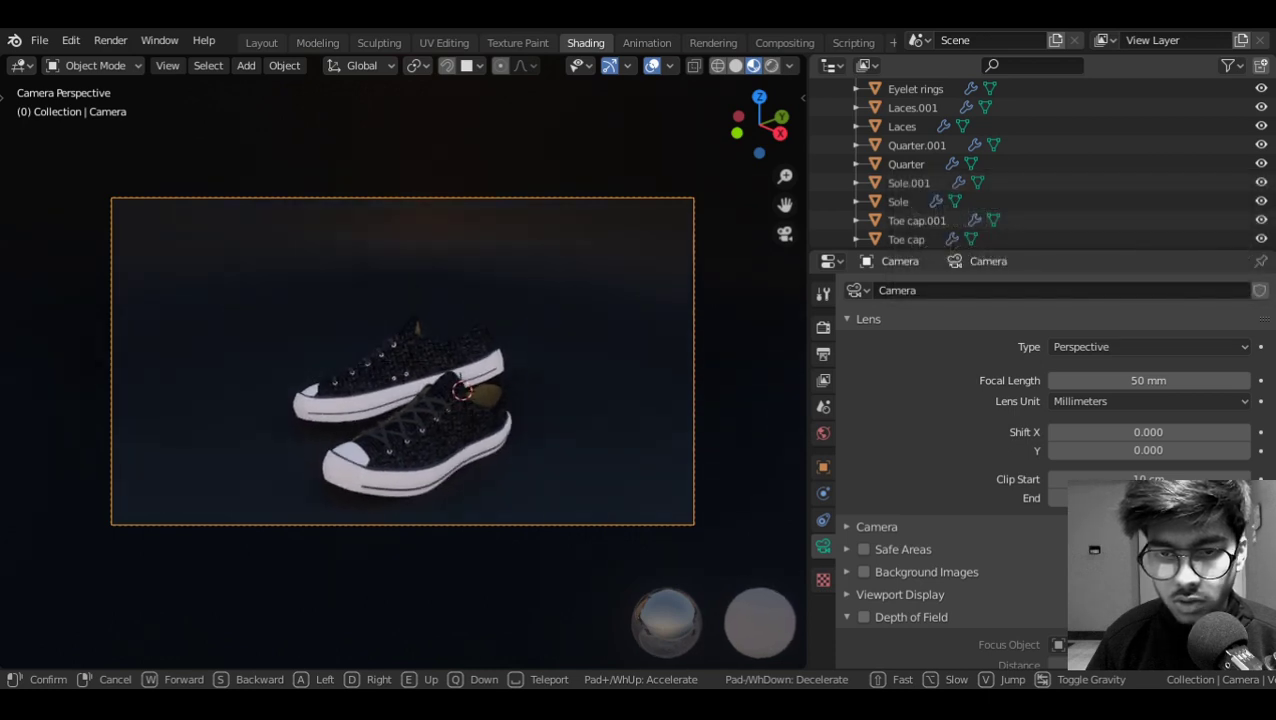
{"action": "key", "text": "q"}
{"action": "key", "text": "w"}
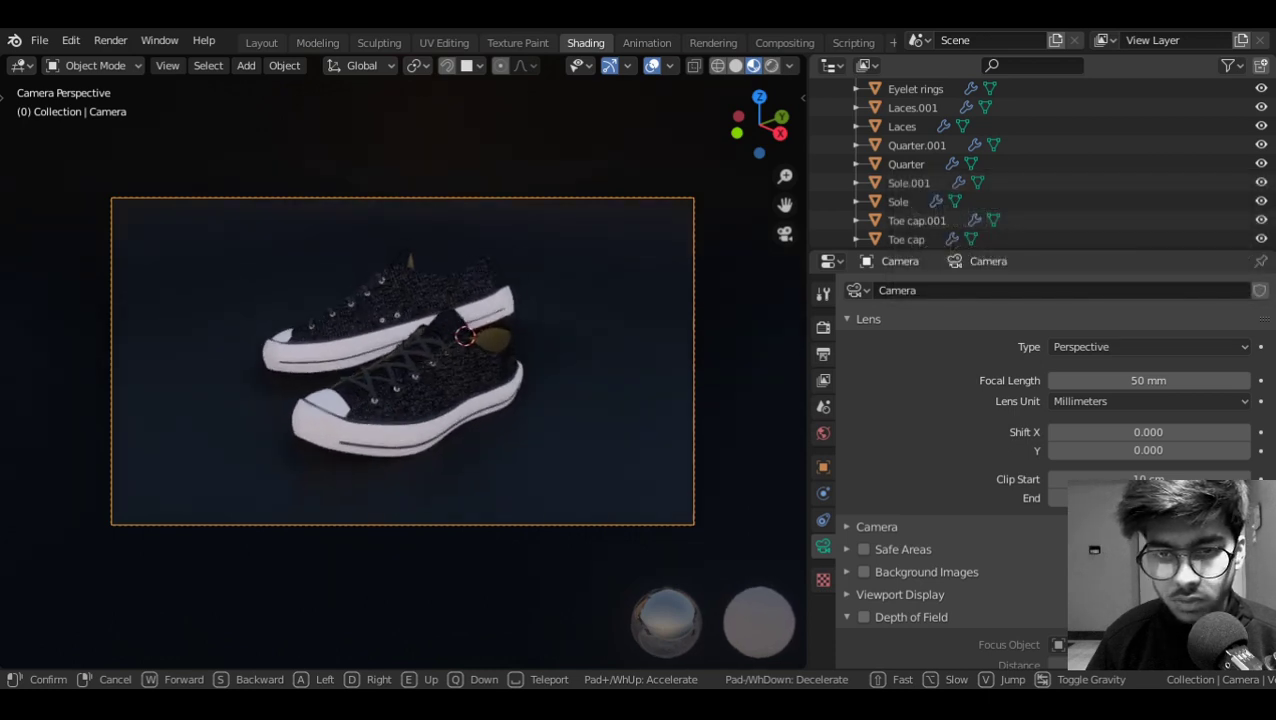
{"action": "key", "text": "s"}
{"action": "key", "text": "s"}
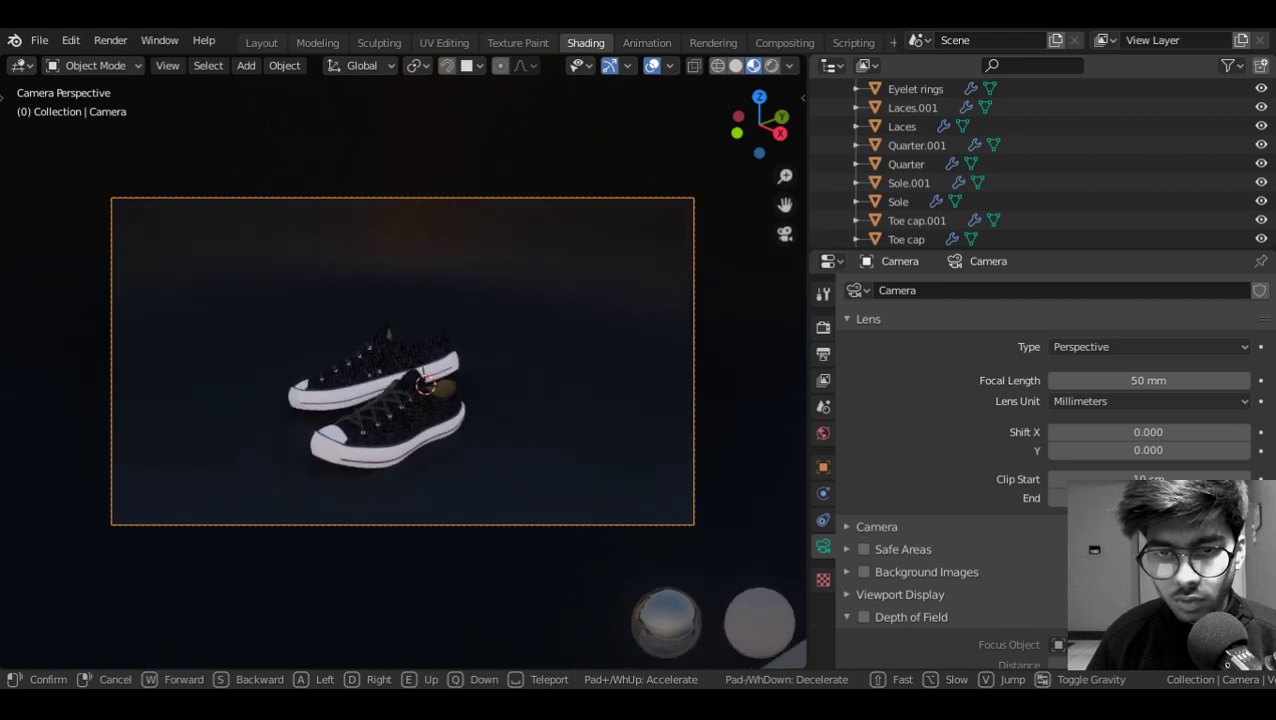
{"action": "left_click", "coordinate": [385, 360]}
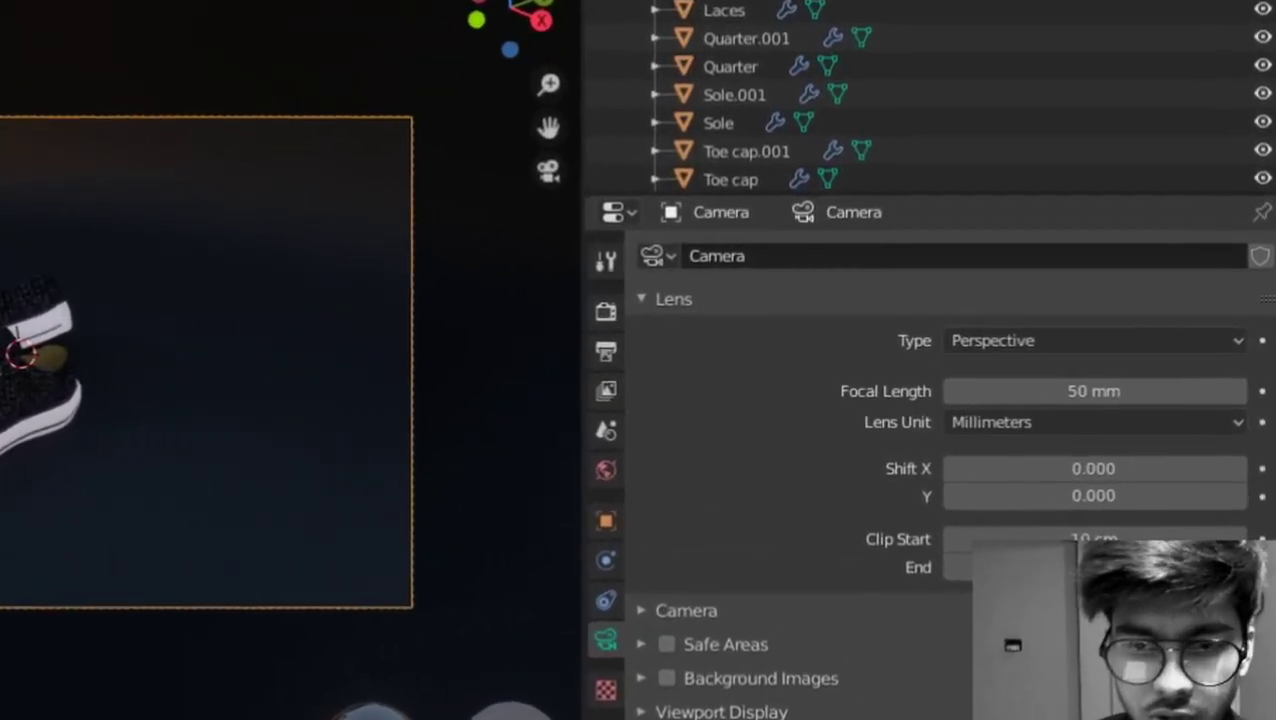
Set the camera's focal length to 150 mm
{"action": "left_click_drag", "start_coordinate": [974, 391], "coordinate": [1150, 380]}
{"action": "left_click", "coordinate": [1164, 378]}
{"action": "type", "text": "150"}
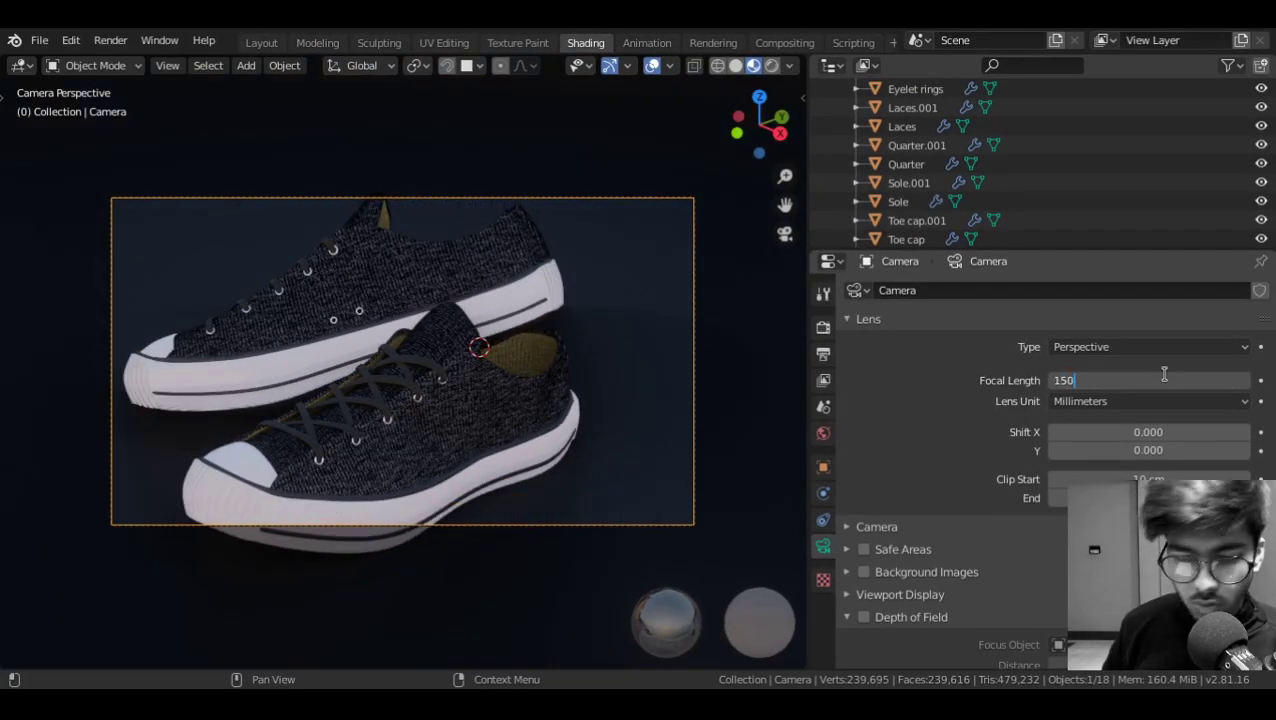
{"action": "key", "text": "Return"}
Pull the camera back with walk navigation until both shoes fit inside the frame with space around them
{"action": "key", "text": "shift+grave"}
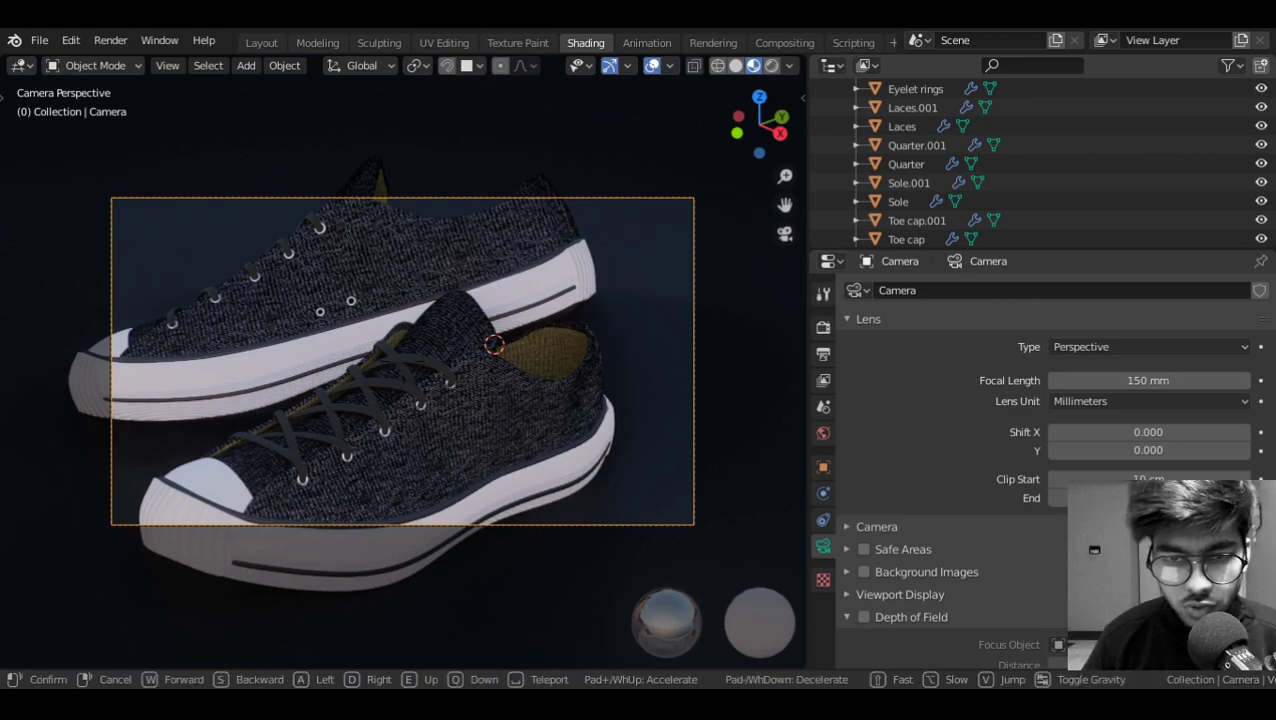
{"action": "key", "text": "s"}
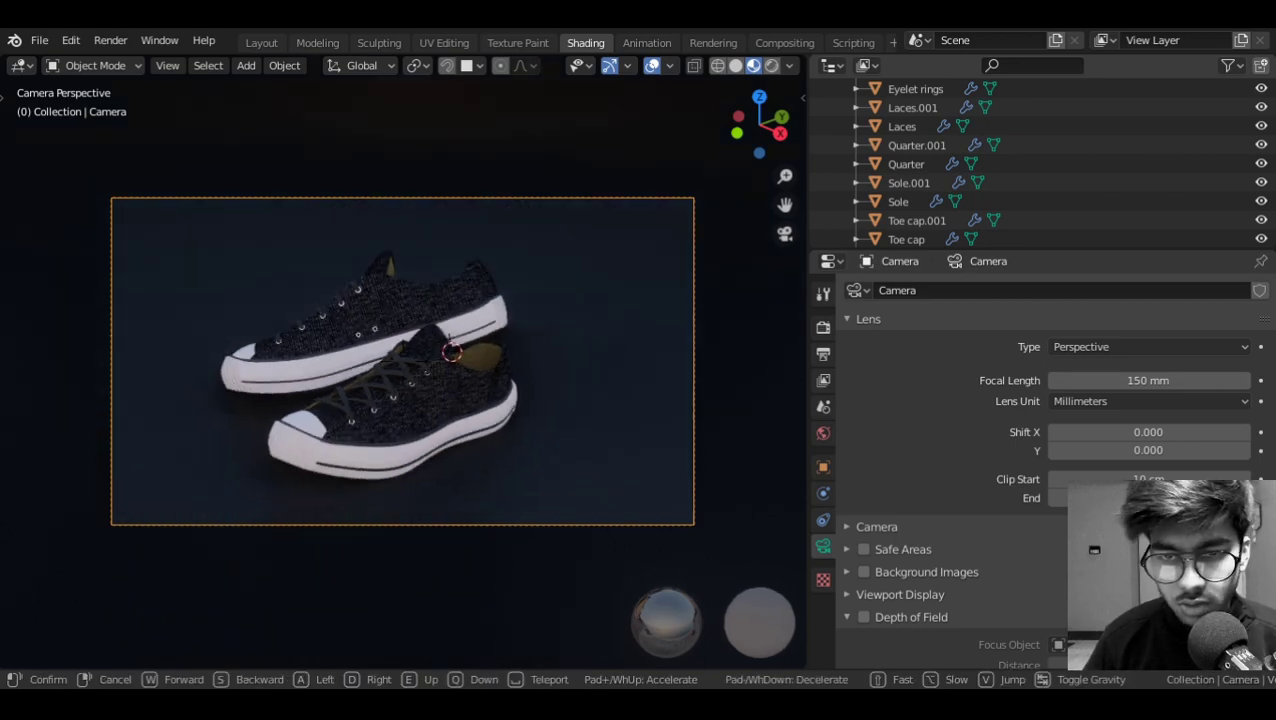
{"action": "left_click", "coordinate": [404, 368]}
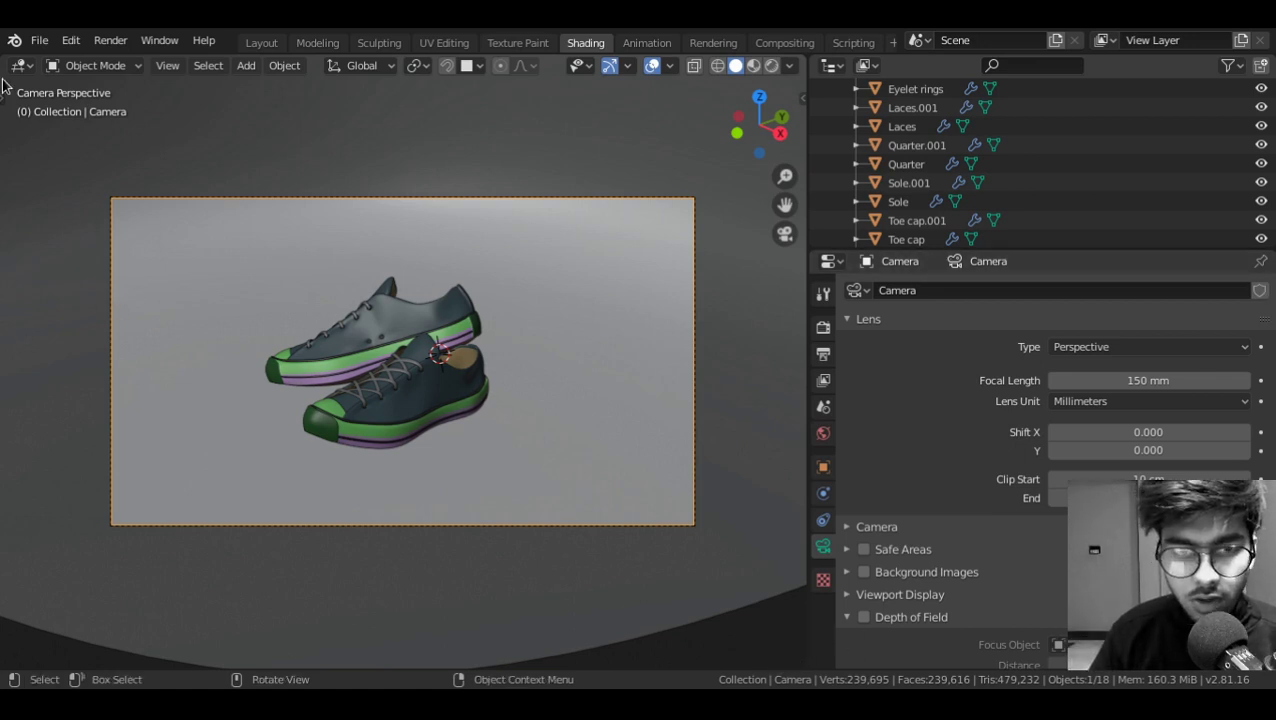
Split the 3D viewport horizontally, turn the lower area into a Timeline and enlarge it
{"action": "left_click_drag", "start_coordinate": [4, 86], "coordinate": [15, 590]}
{"action": "left_click", "coordinate": [20, 601]}
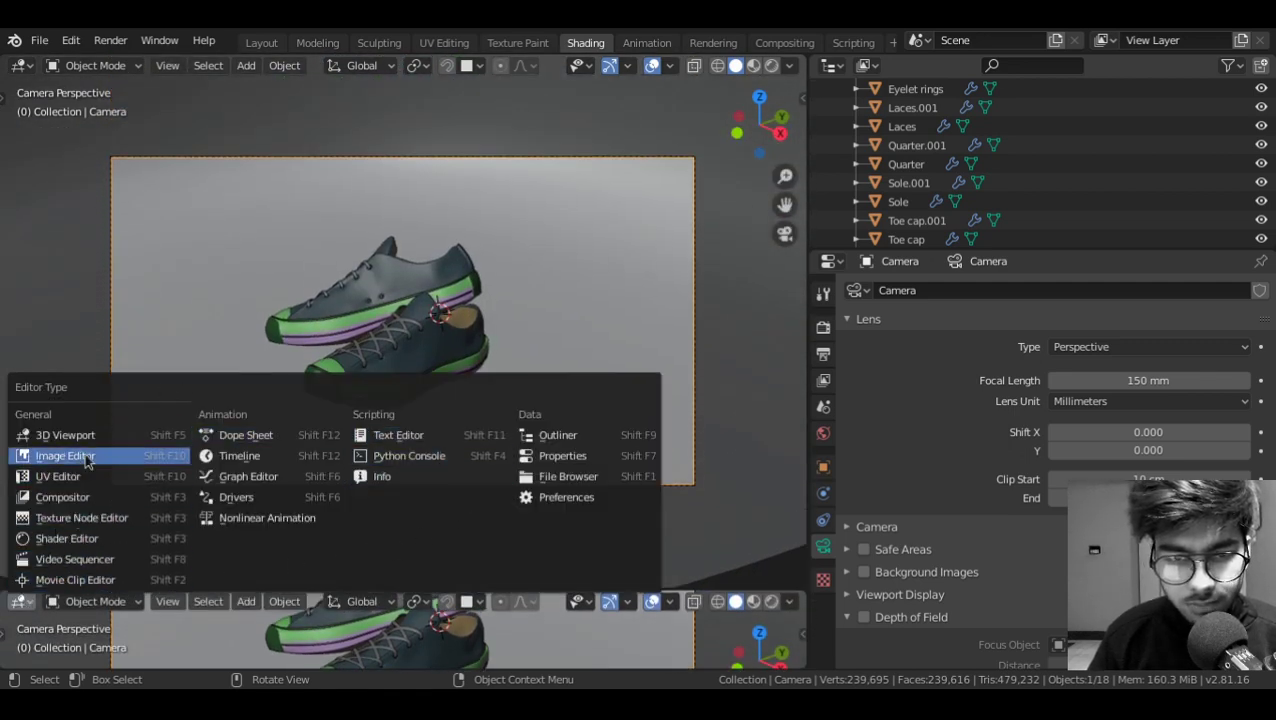
{"action": "left_click", "coordinate": [234, 456]}
{"action": "left_click_drag", "start_coordinate": [257, 586], "coordinate": [271, 515]}
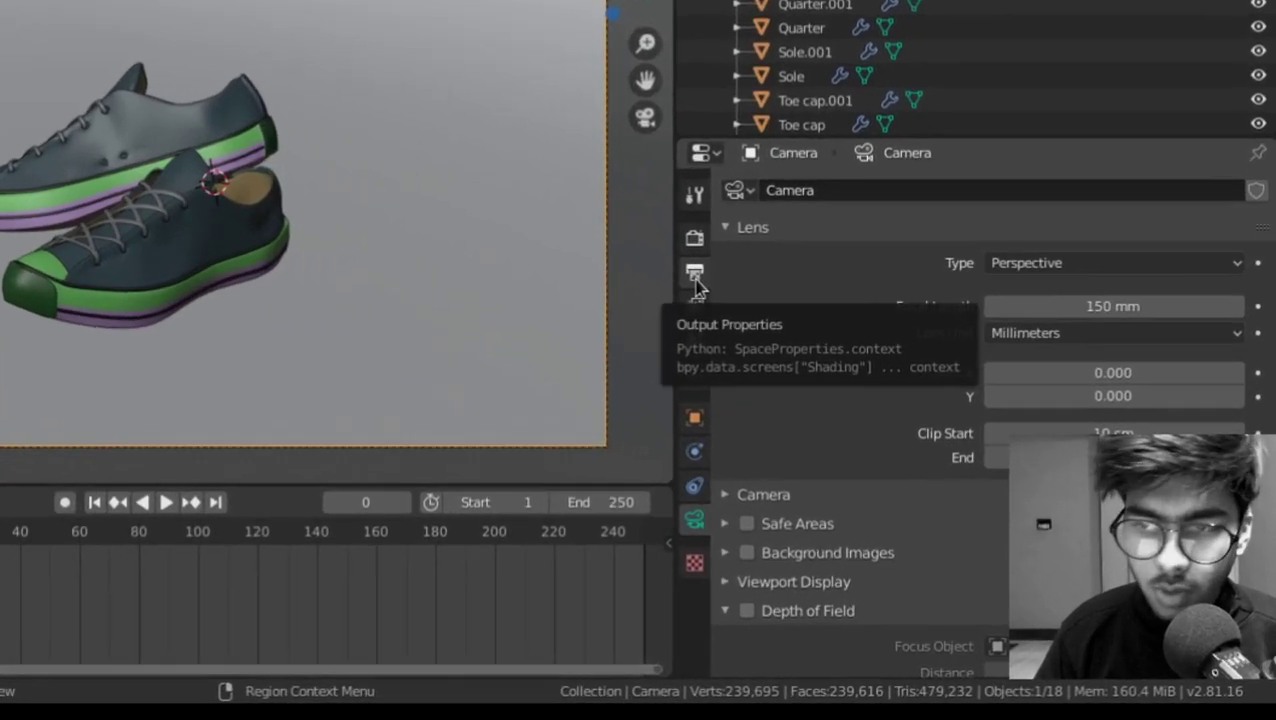
Set the scene's output frame rate to 30 fps
{"action": "left_click", "coordinate": [824, 356]}
{"action": "scroll", "coordinate": [869, 248], "scroll_direction": "down", "scroll_amount": 4}
{"action": "scroll", "coordinate": [869, 248], "scroll_direction": "up", "scroll_amount": 4}
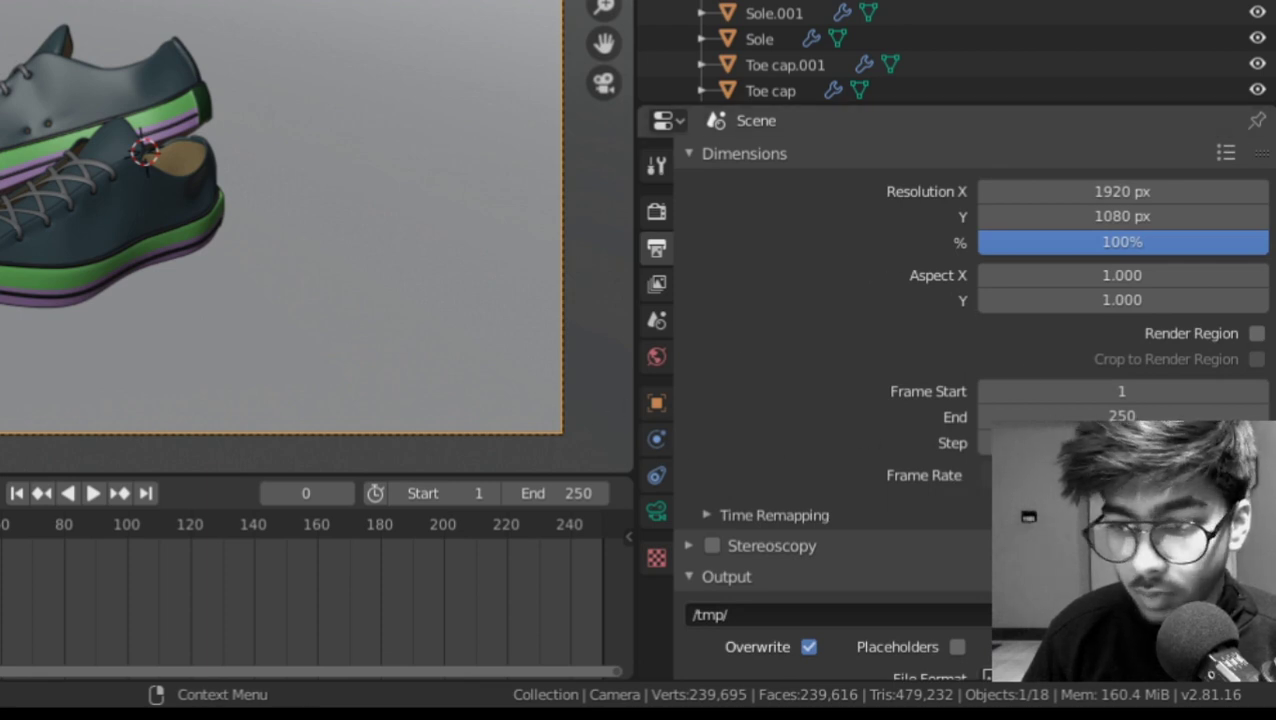
{"action": "left_click", "coordinate": [1060, 475]}
{"action": "left_click", "coordinate": [1130, 343]}
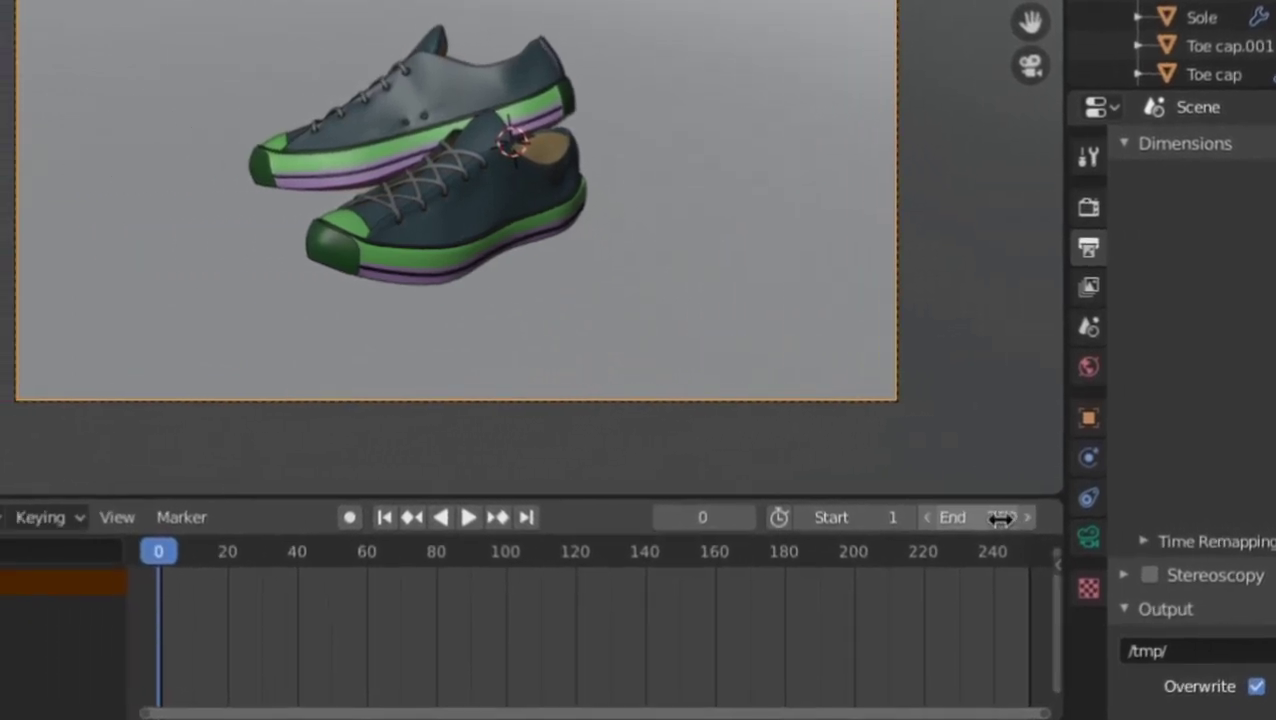
Set the animation's end frame to 240
{"action": "left_click", "coordinate": [1001, 517]}
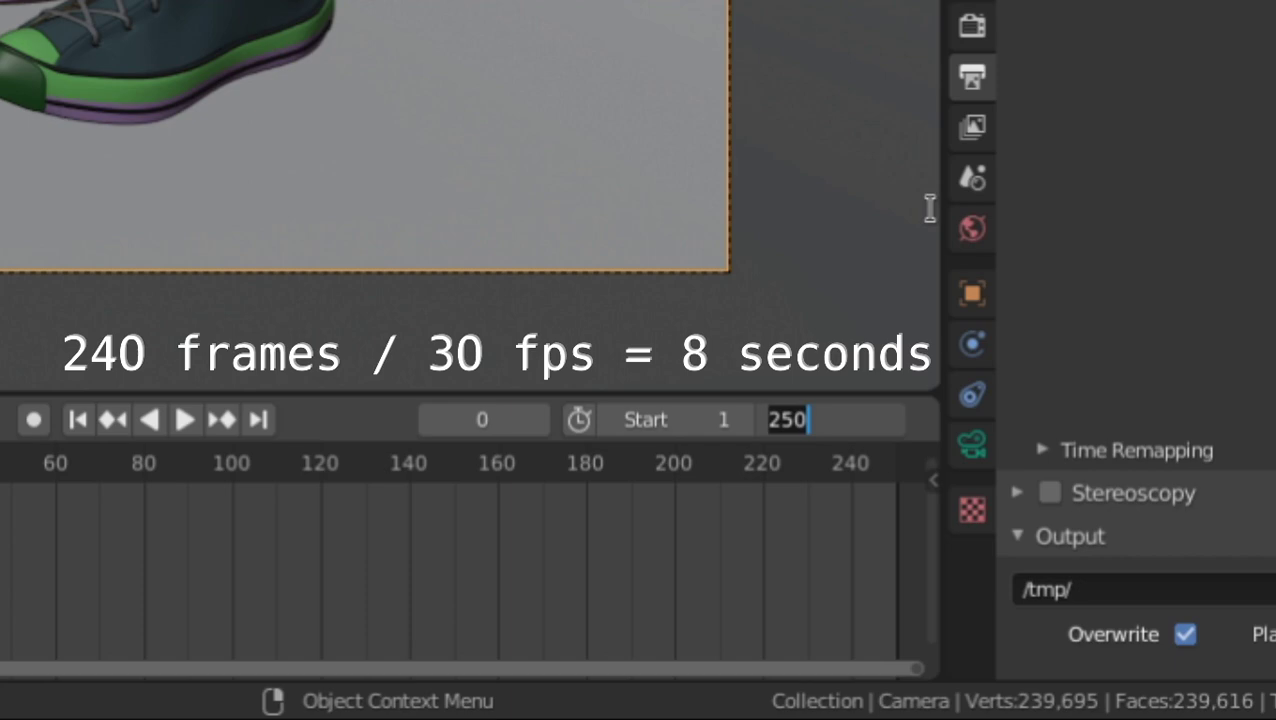
{"action": "type", "text": "24"}
{"action": "type", "text": "0"}
{"action": "key", "text": "Return"}
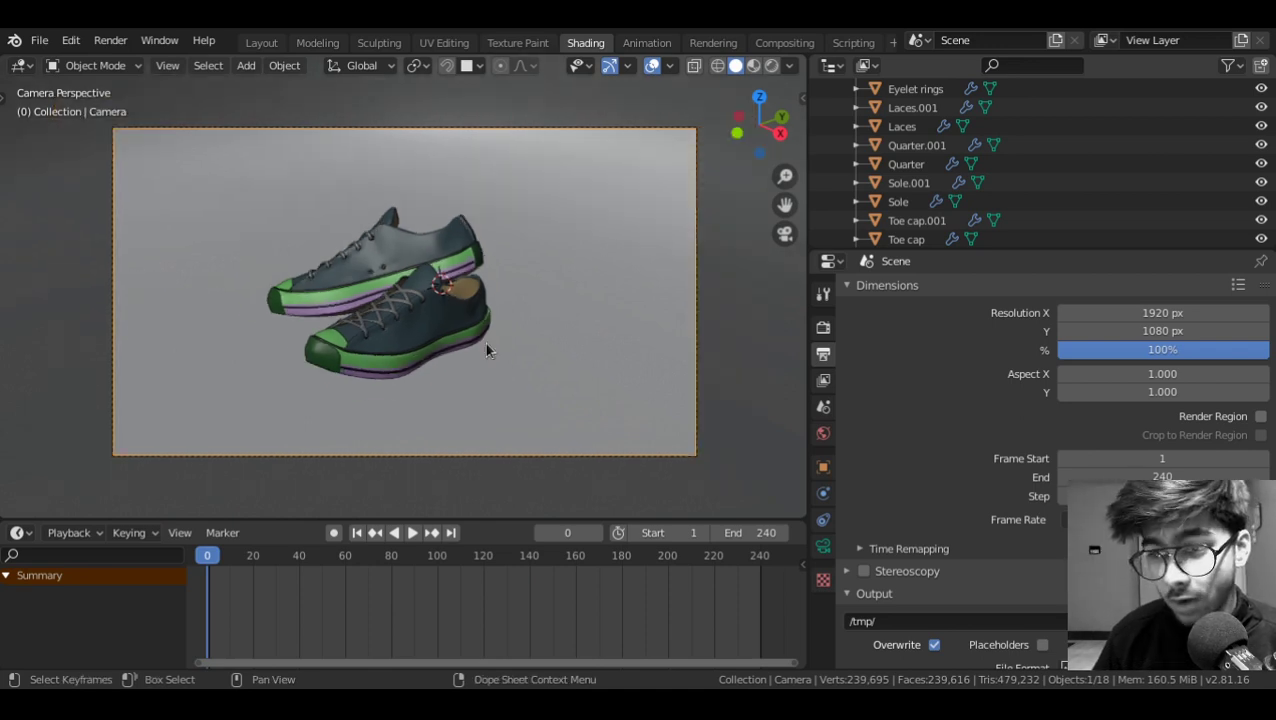
Show the camera's lens settings and jump between the animation's first and last frames, ending on frame 1
{"action": "left_click", "coordinate": [823, 547]}
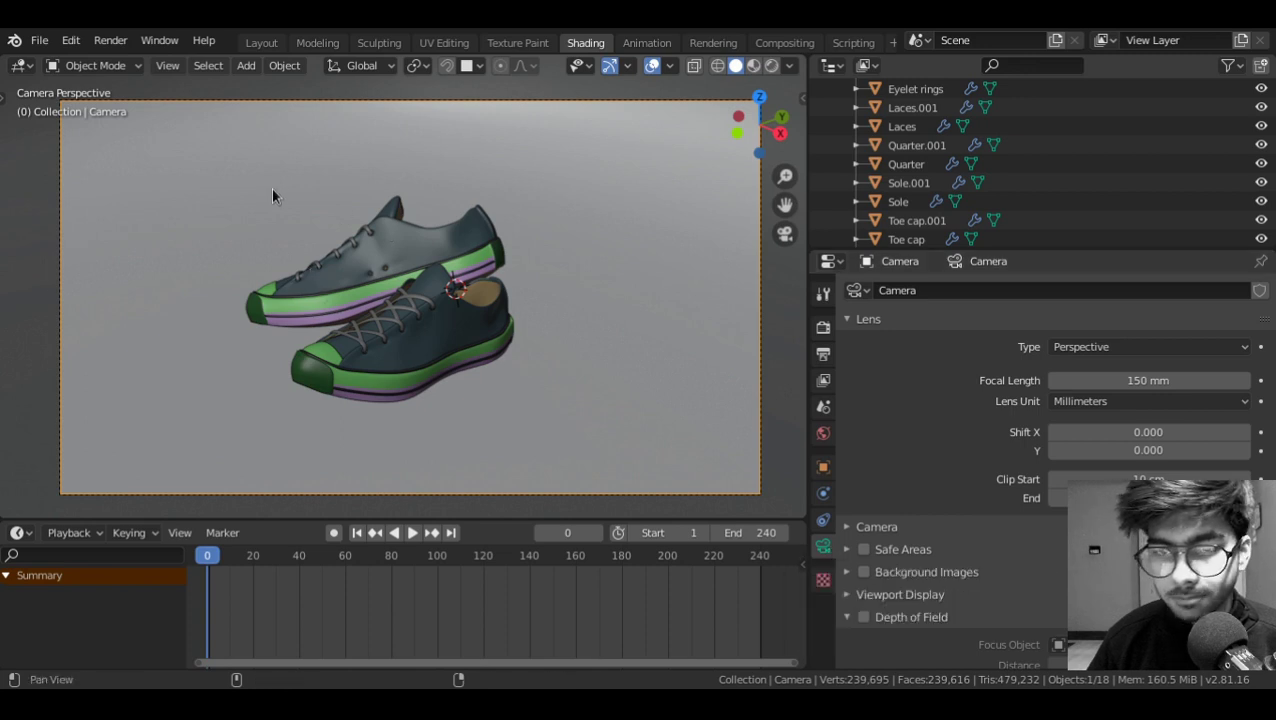
{"action": "middle_click_drag", "start_coordinate": [273, 193], "coordinate": [269, 188], "text": "shift"}
{"action": "key", "text": "Right"}
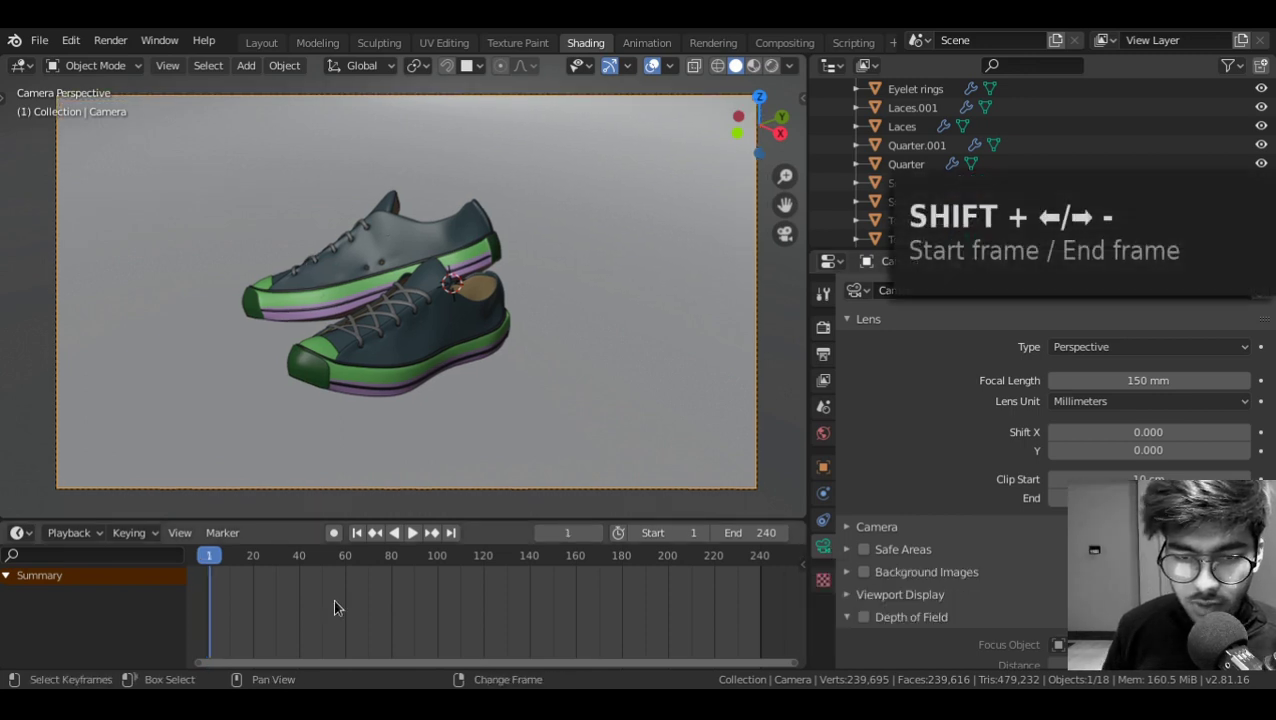
{"action": "key", "text": "shift+Right"}
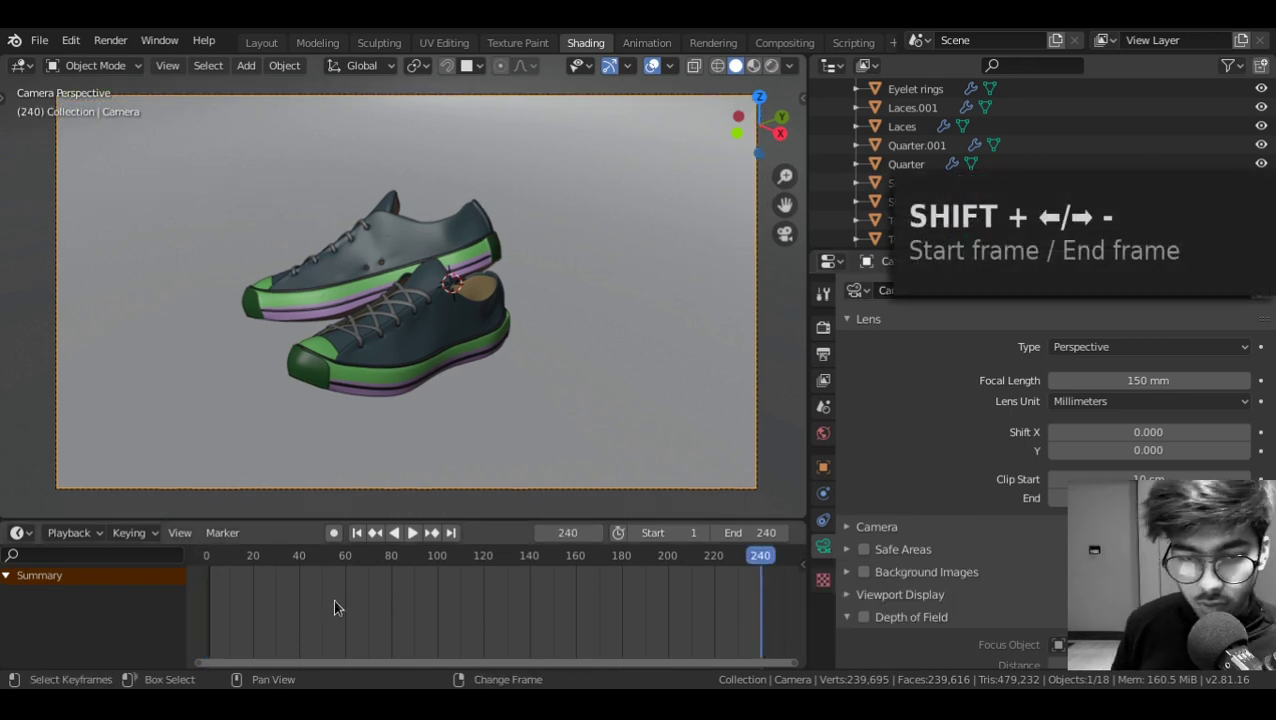
{"action": "key", "text": "shift+Left"}
{"action": "key", "text": "shift+Right"}
{"action": "key", "text": "shift+Left"}
{"action": "key", "text": "shift+Right"}
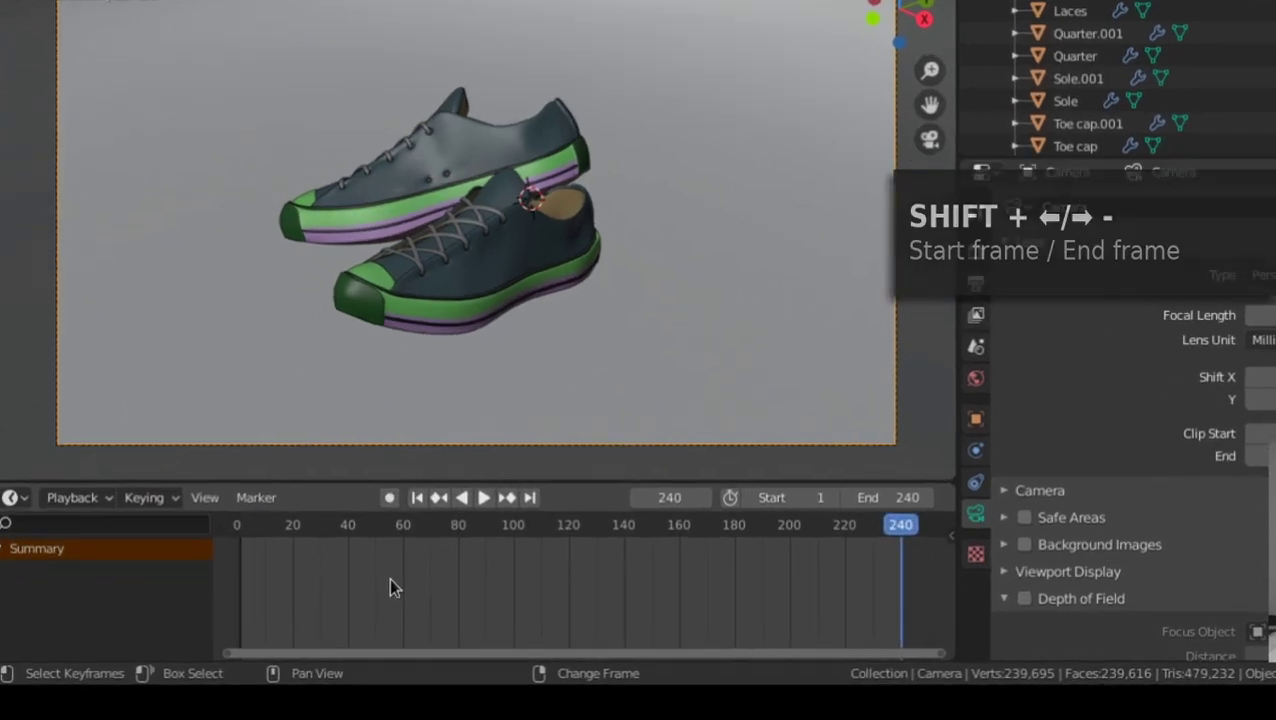
{"action": "key", "text": "shift+Left"}
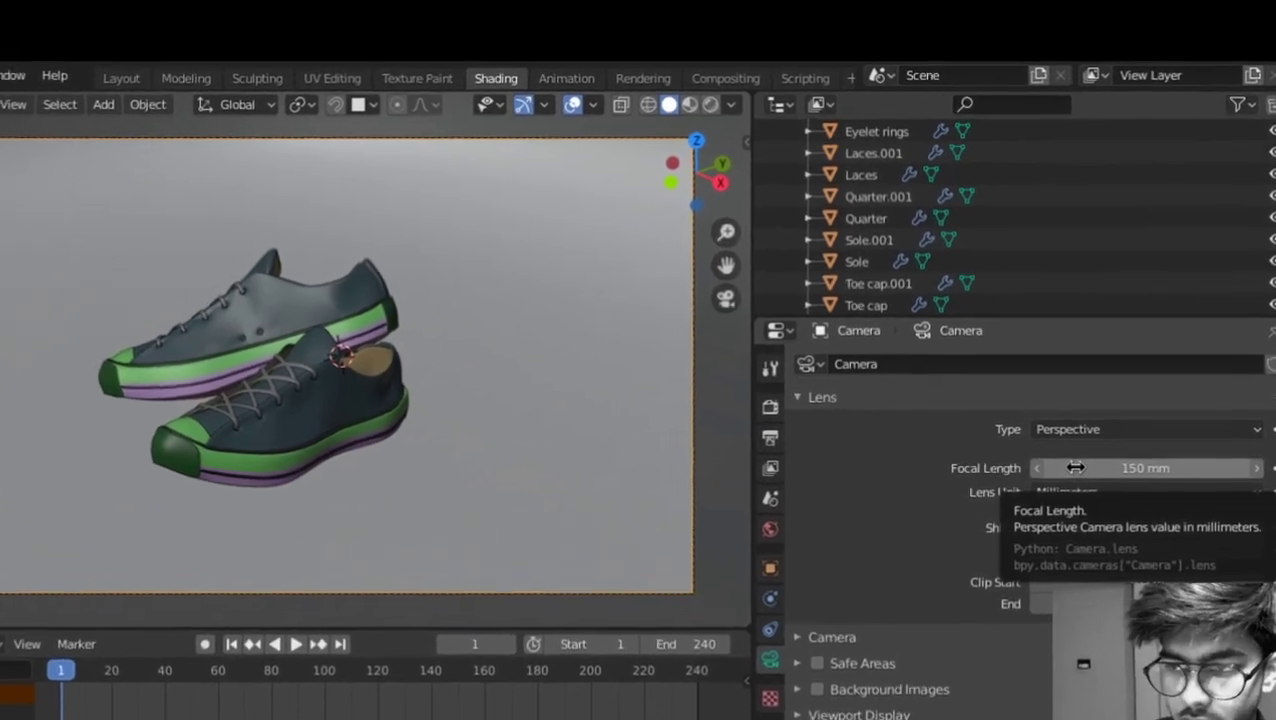
Keyframe the camera's focal length at 150 mm on frame 1
{"action": "right_click", "coordinate": [1075, 468]}
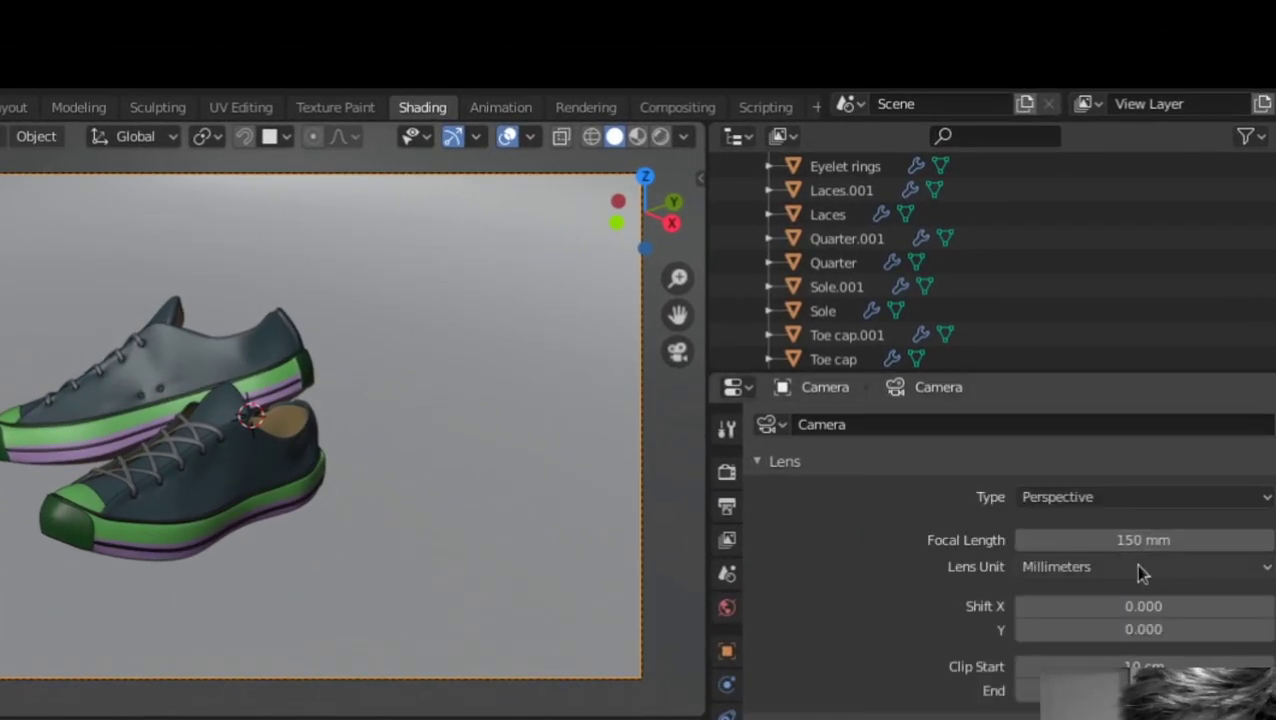
{"action": "right_click", "coordinate": [1126, 469]}
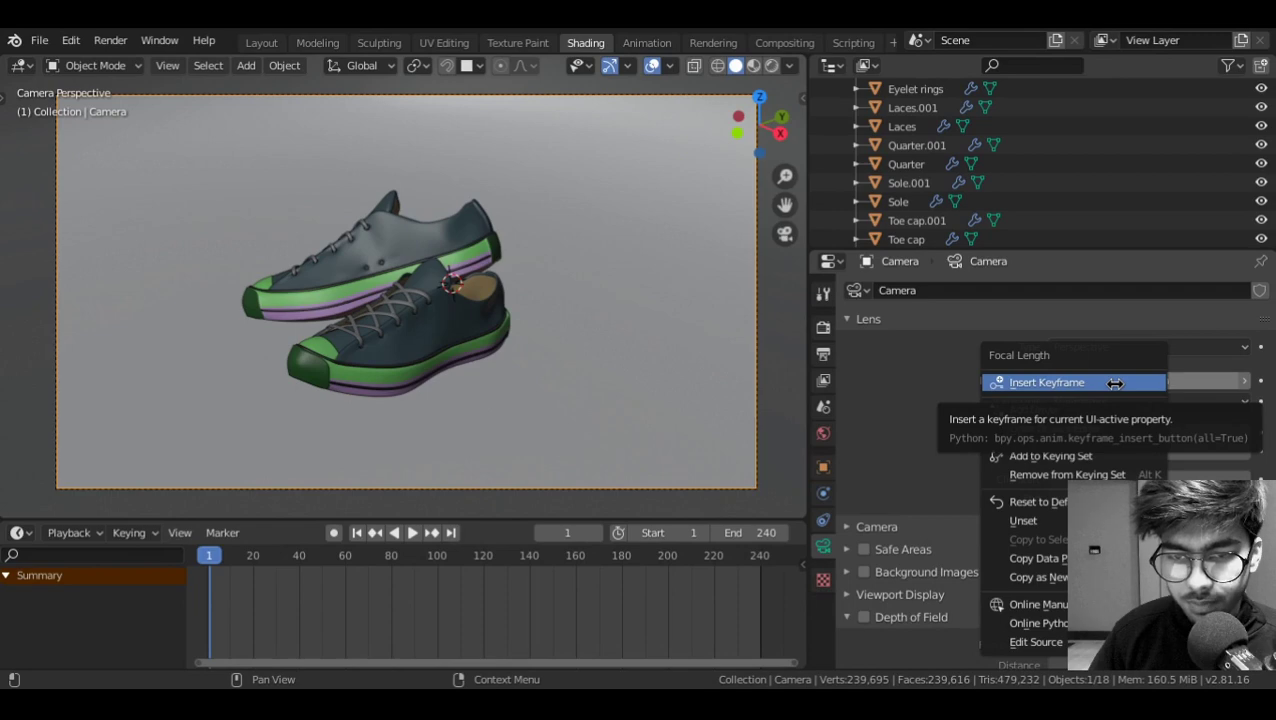
{"action": "left_click", "coordinate": [1068, 541]}
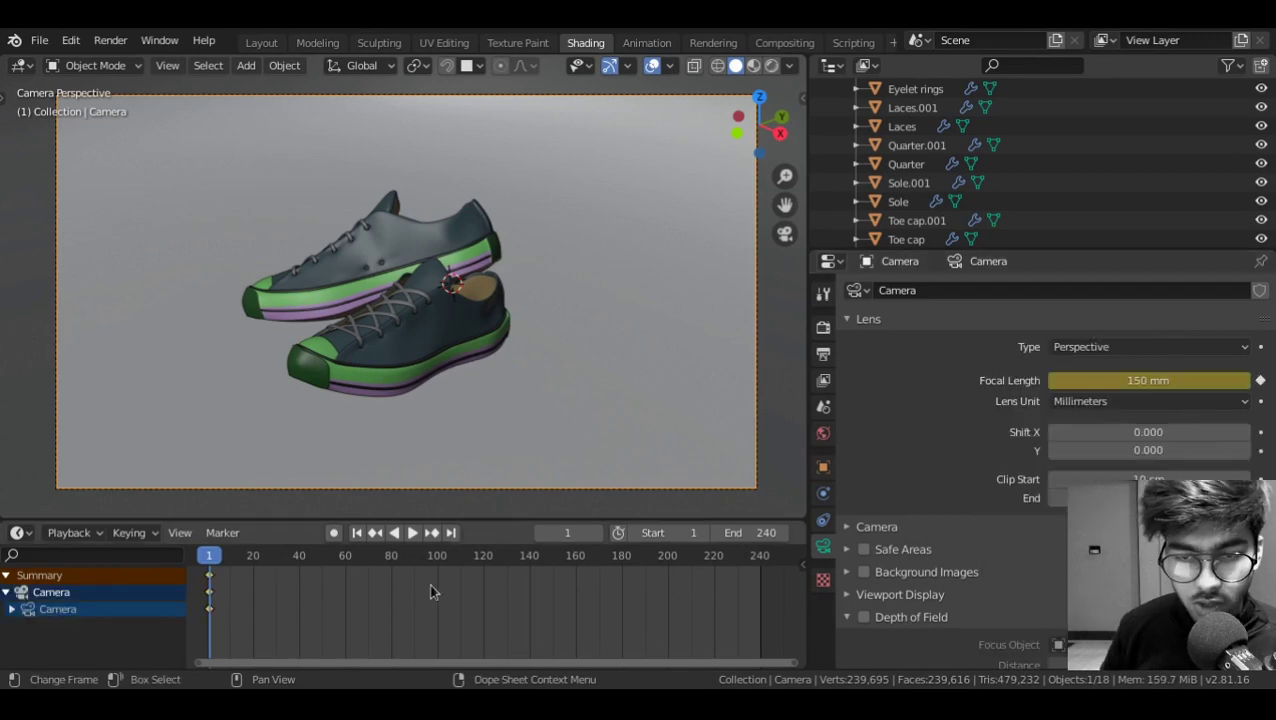
Keyframe the camera's focal length at about 233.1 mm on frame 240 and play back the zoom
{"action": "key", "text": "shift+Right"}
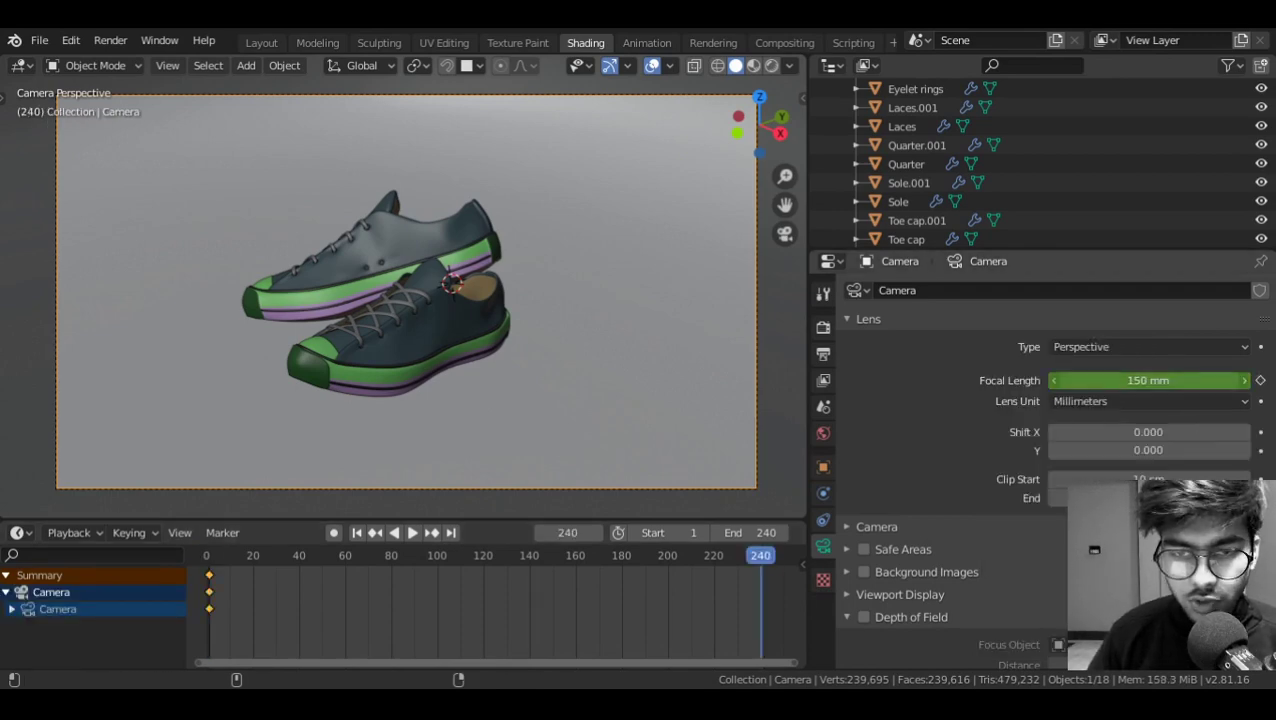
{"action": "left_click_drag", "start_coordinate": [1148, 380], "coordinate": [1262, 381]}
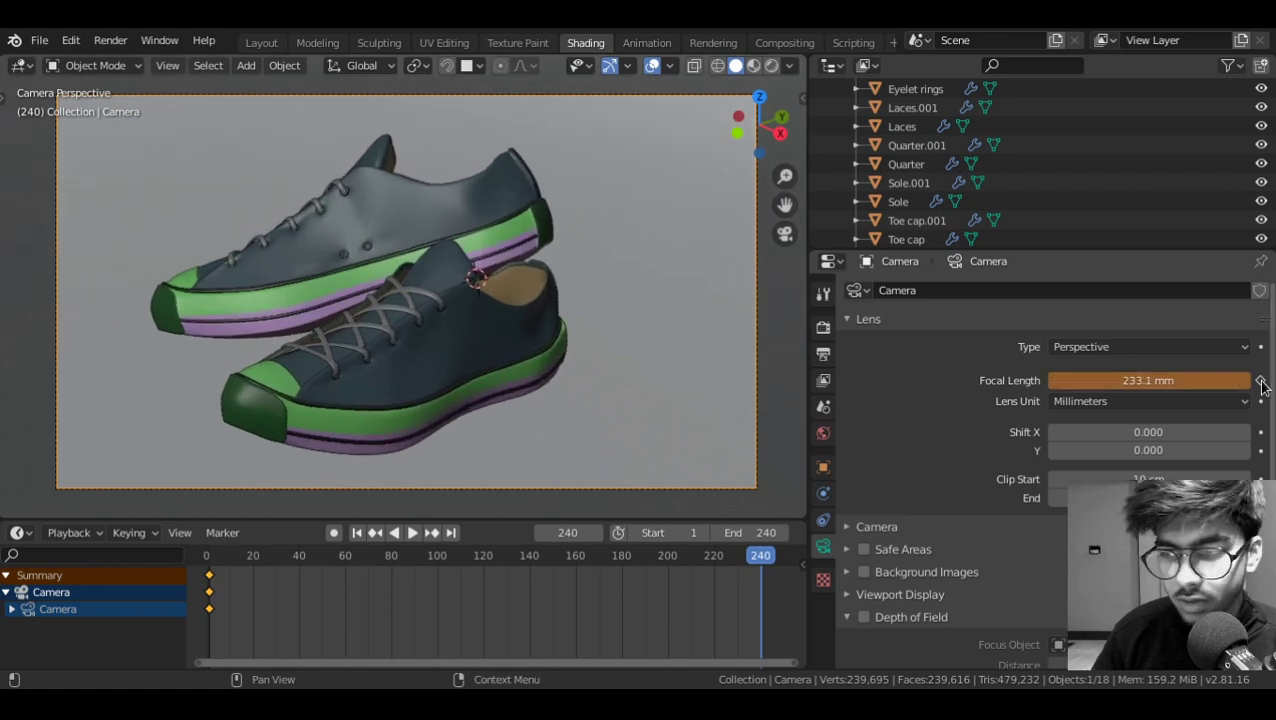
{"action": "key", "text": "i"}
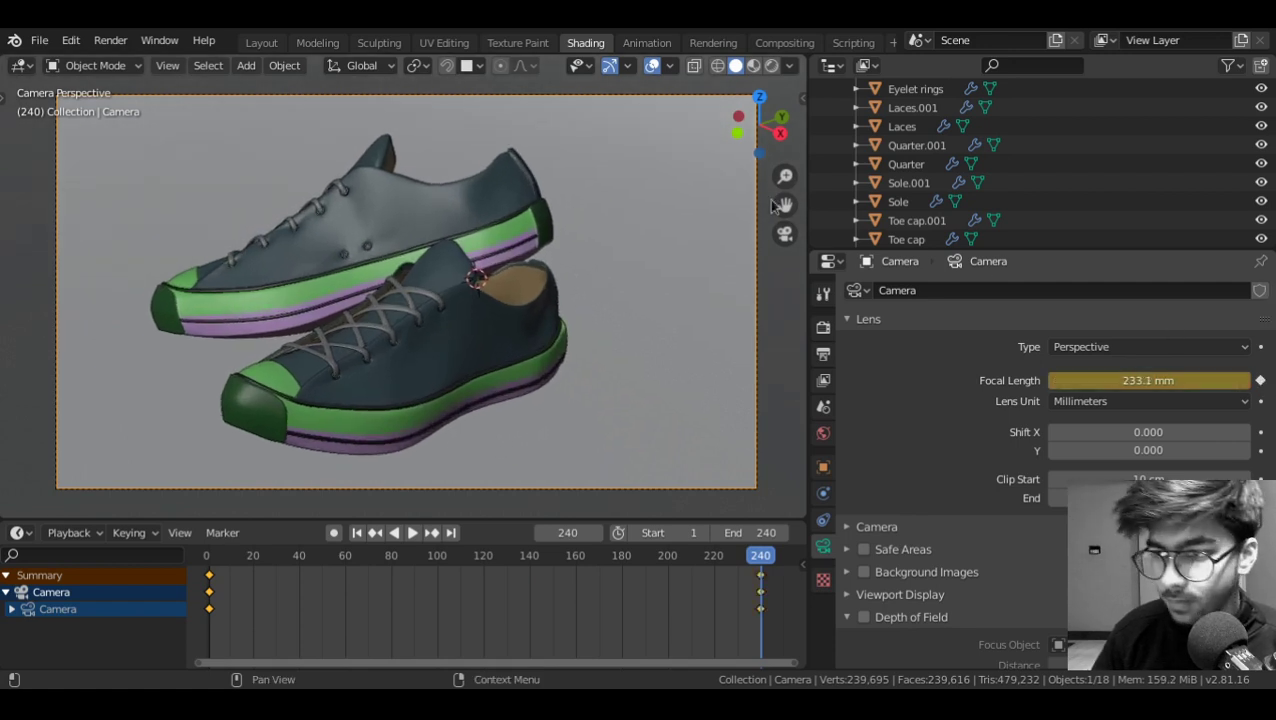
{"action": "key", "text": "space"}
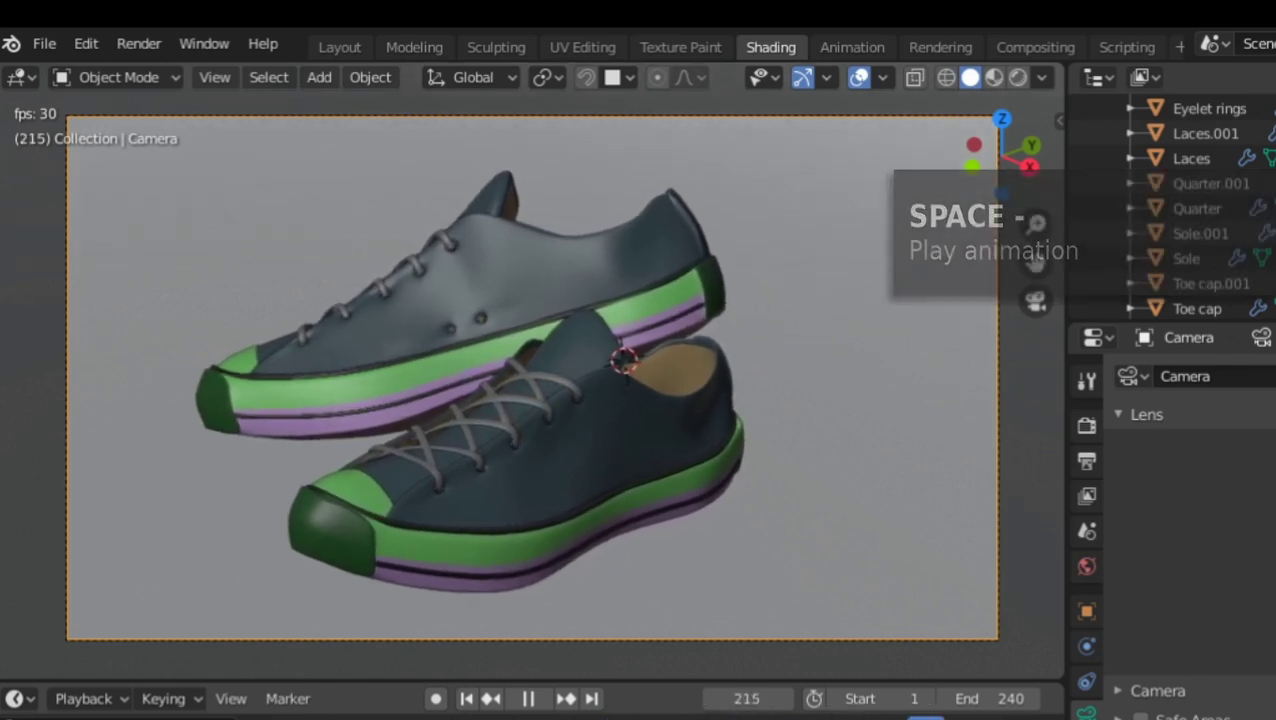
{"action": "key", "text": "Escape"}
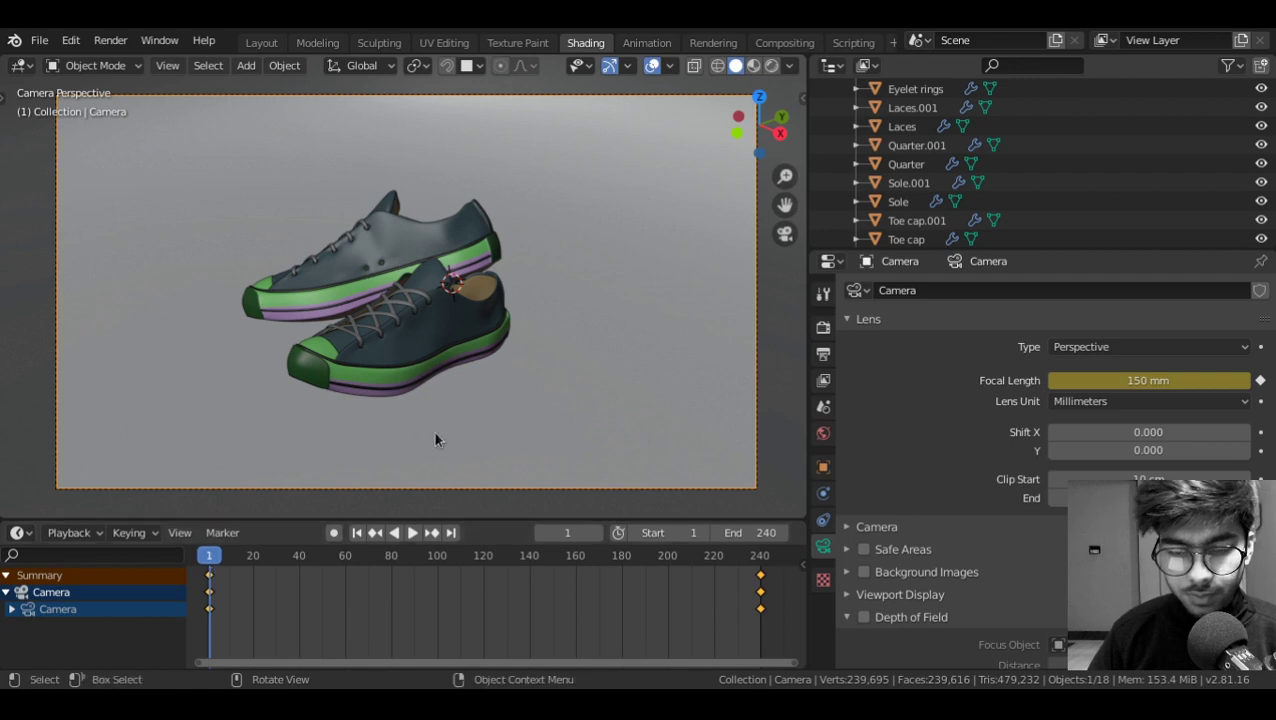
Insert a LocRotScale keyframe for the camera on frame 1
{"action": "scroll", "coordinate": [905, 140], "scroll_direction": "up", "scroll_amount": 4}
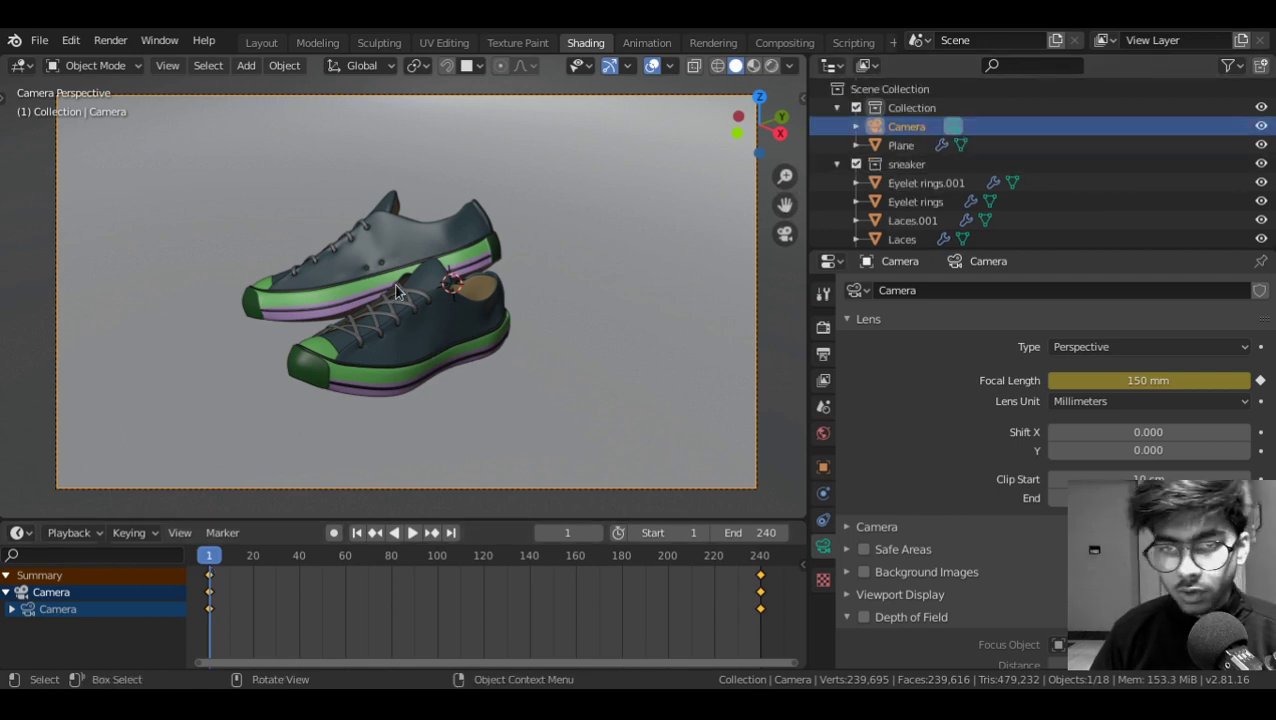
{"action": "key", "text": "i"}
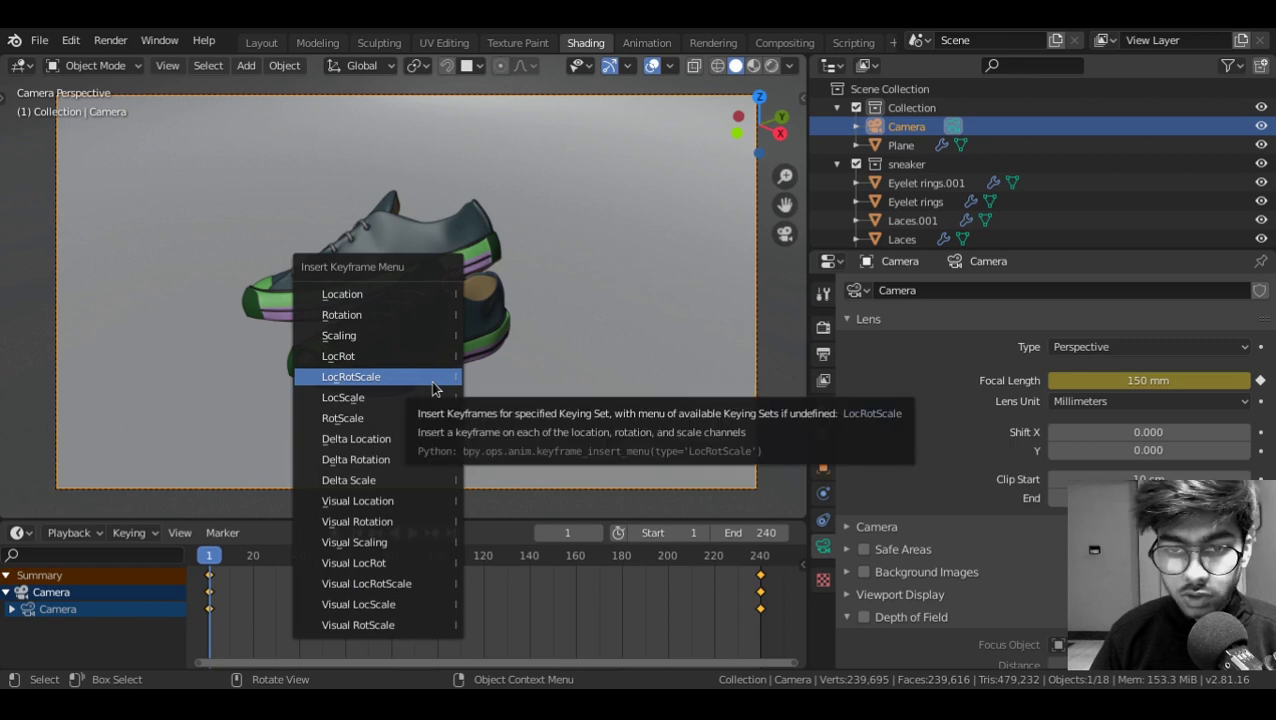
{"action": "left_click", "coordinate": [433, 387]}
Rotate the camera slightly on frame 240, insert a LocRotScale keyframe there and play back the animation
{"action": "key", "text": "shift+Right"}
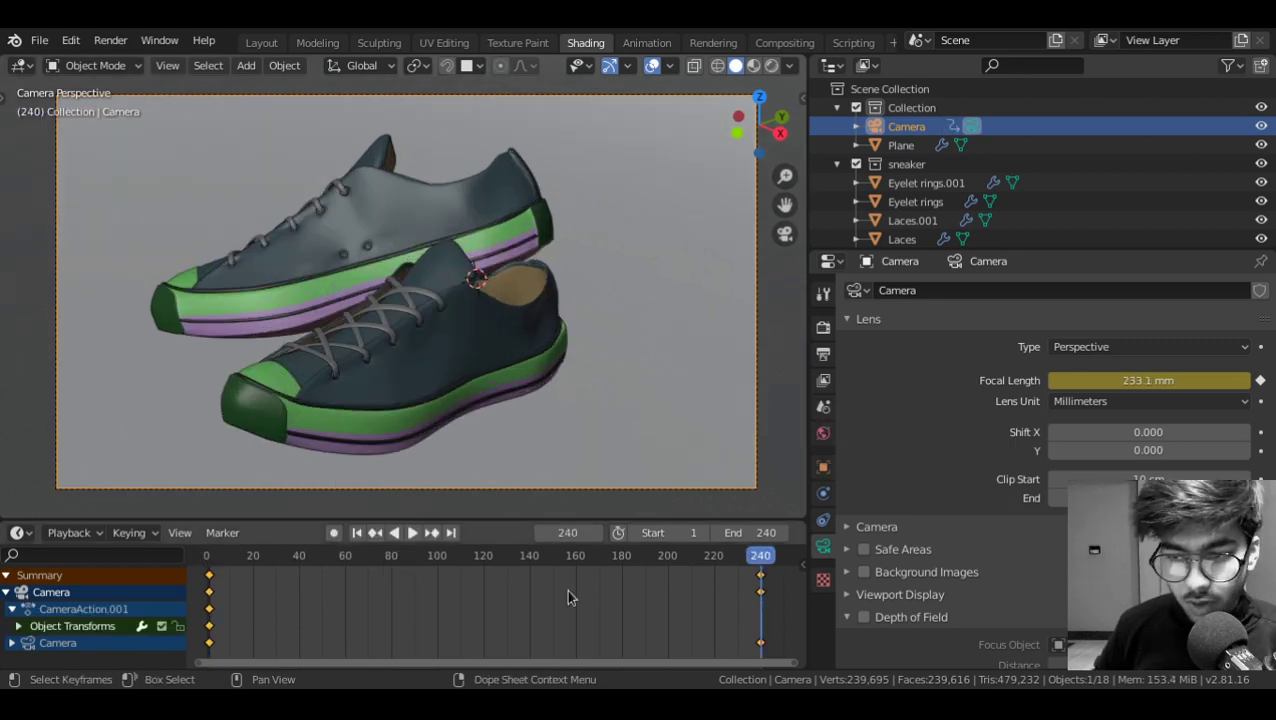
{"action": "key", "text": "r"}
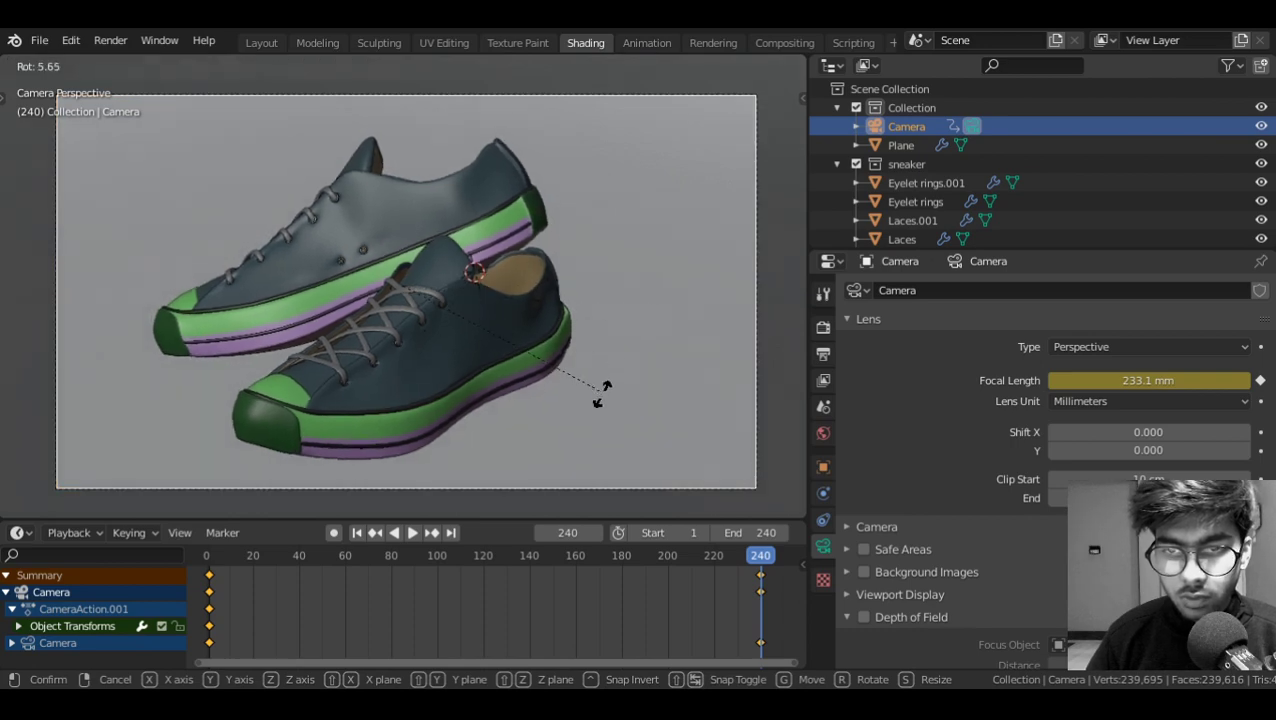
{"action": "left_click", "coordinate": [575, 262]}
{"action": "key", "text": "i"}
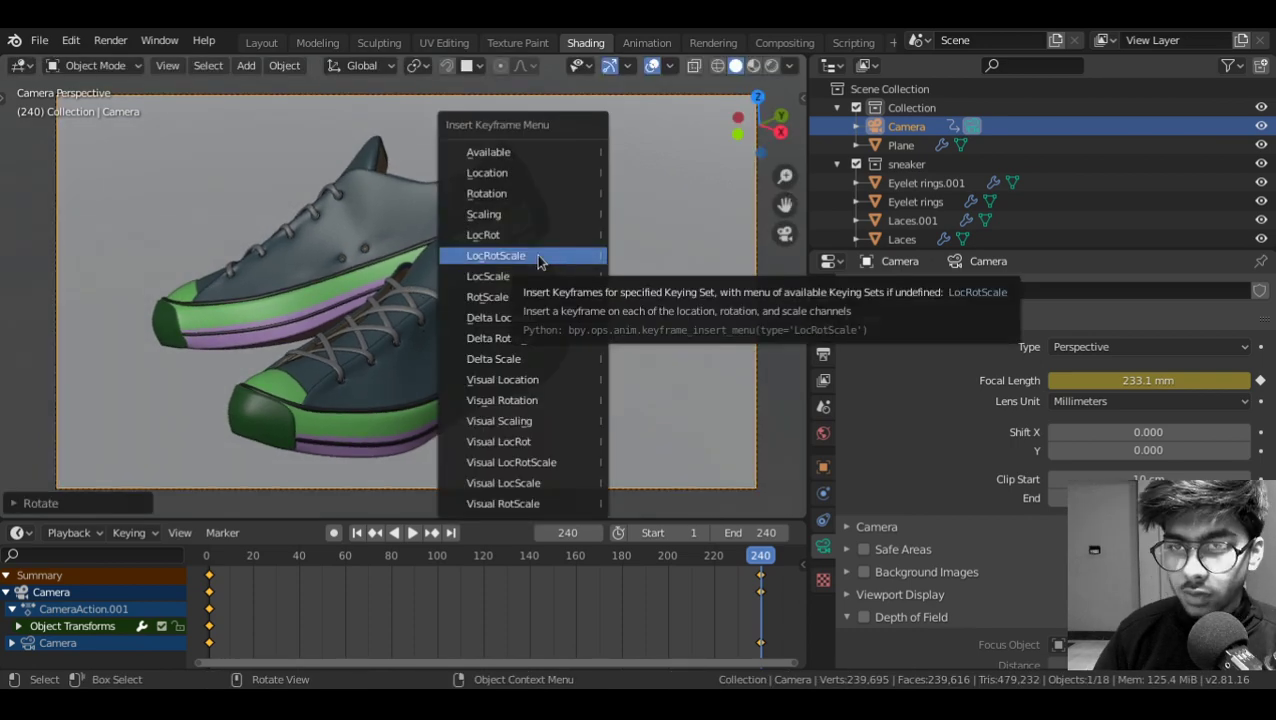
{"action": "left_click", "coordinate": [536, 256]}
{"action": "key", "text": "space"}
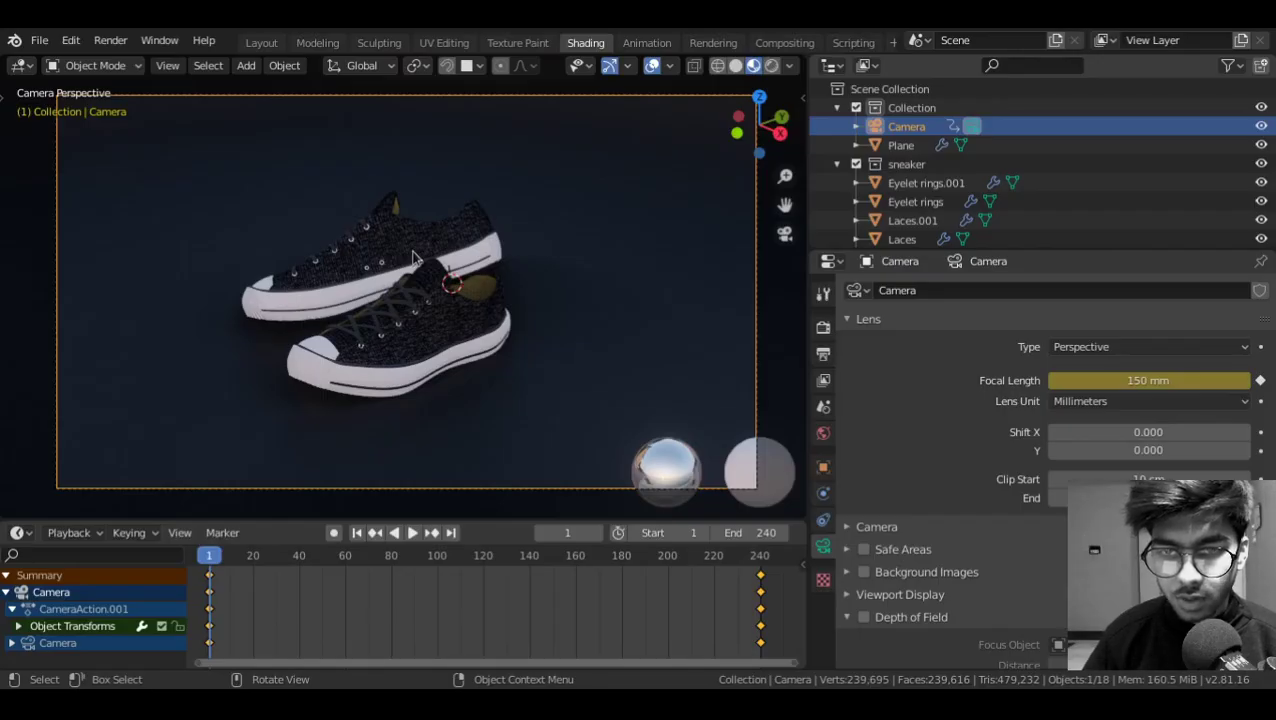
Turn the Properties area into a Shader Editor showing the World nodes, with its sidebar hidden
{"action": "left_click", "coordinate": [828, 261]}
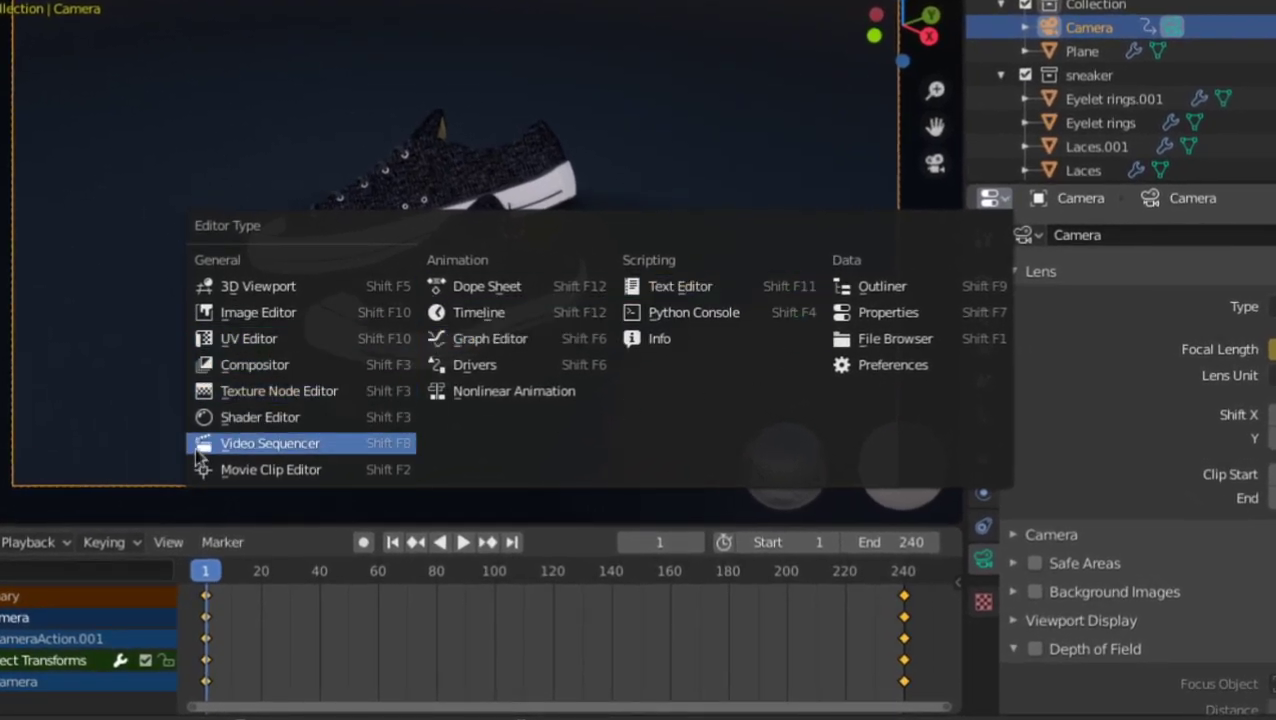
{"action": "left_click", "coordinate": [240, 417]}
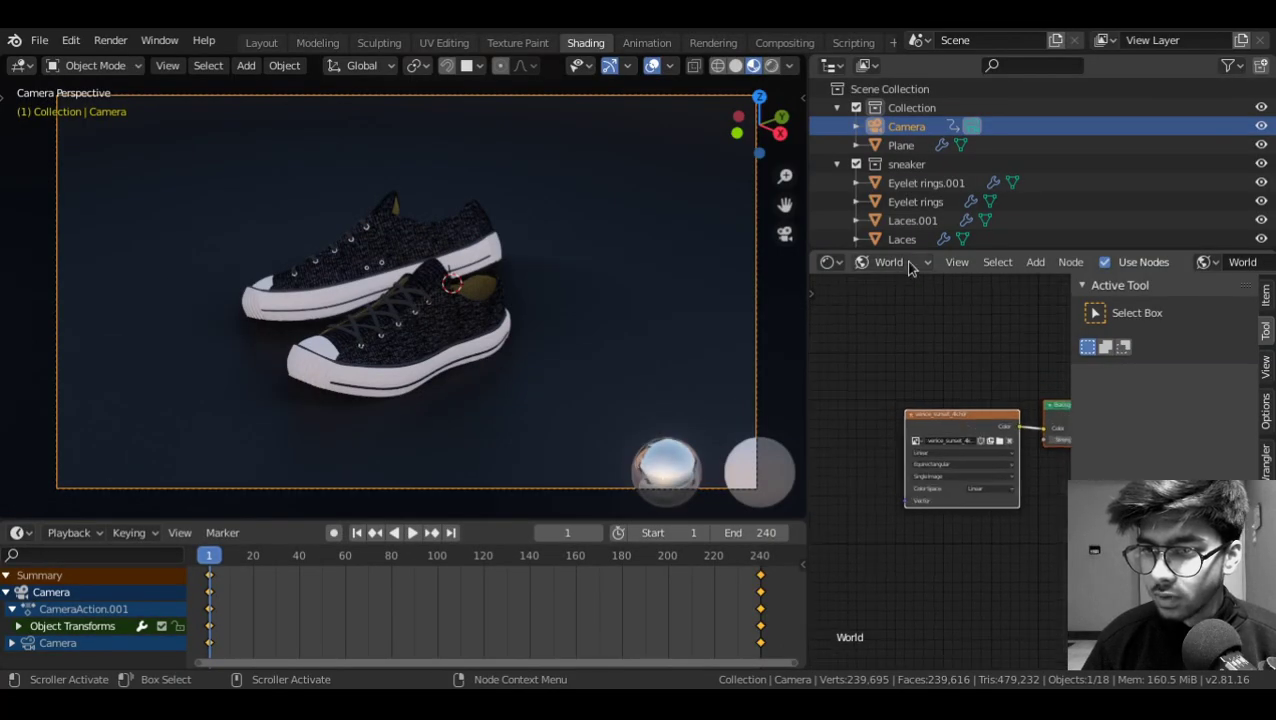
{"action": "scroll", "coordinate": [941, 385], "scroll_direction": "up", "scroll_amount": 8}
{"action": "key", "text": "n"}
{"action": "middle_click_drag", "start_coordinate": [1061, 379], "coordinate": [1127, 393]}
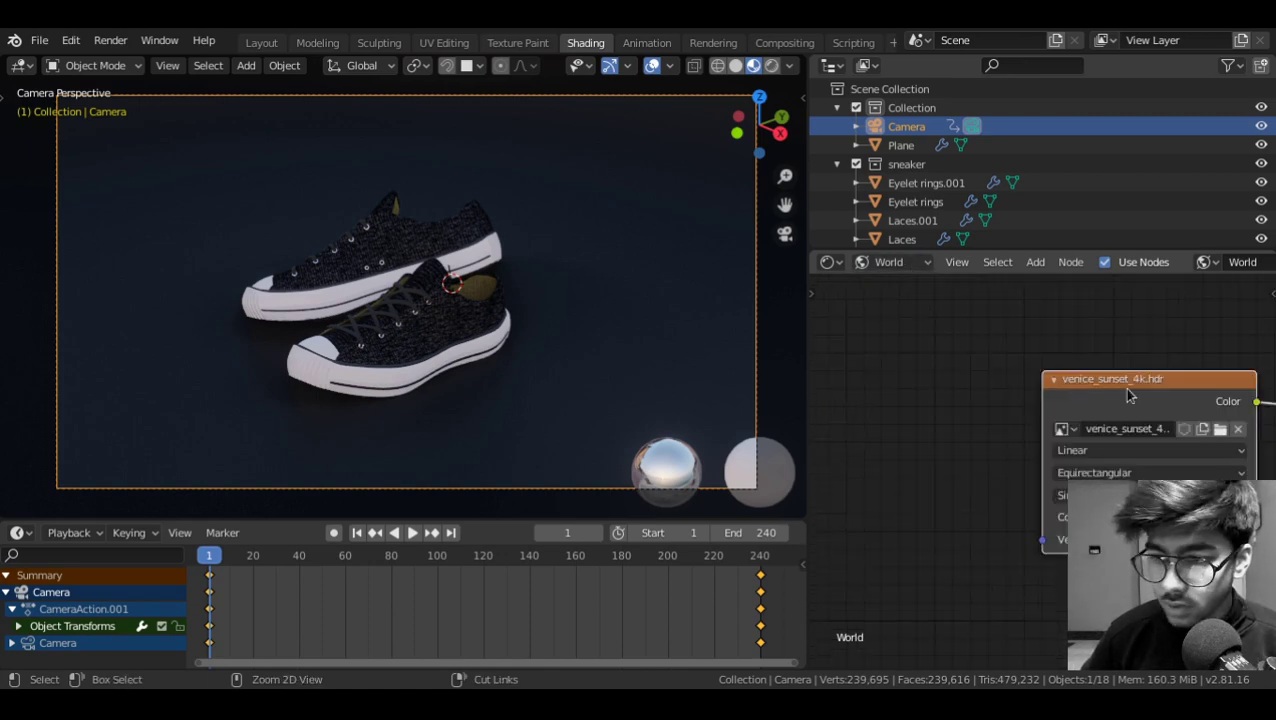
Add a mapping setup to the venice_sunset_4k.hdr environment texture with Node Wrangler and bring the Mapping node's rotation values into view
{"action": "key", "text": "ctrl+t"}
{"action": "scroll", "coordinate": [1128, 393], "scroll_direction": "up", "scroll_amount": 1}
{"action": "middle_click_drag", "start_coordinate": [1128, 393], "coordinate": [1239, 364]}
{"action": "mouse_move", "coordinate": [937, 315]}
{"action": "left_mouse_down"}
{"action": "mouse_move", "coordinate": [929, 334]}
{"action": "mouse_move", "coordinate": [941, 319]}
{"action": "left_mouse_up"}
{"action": "scroll", "coordinate": [912, 436], "scroll_direction": "up", "scroll_amount": 2}
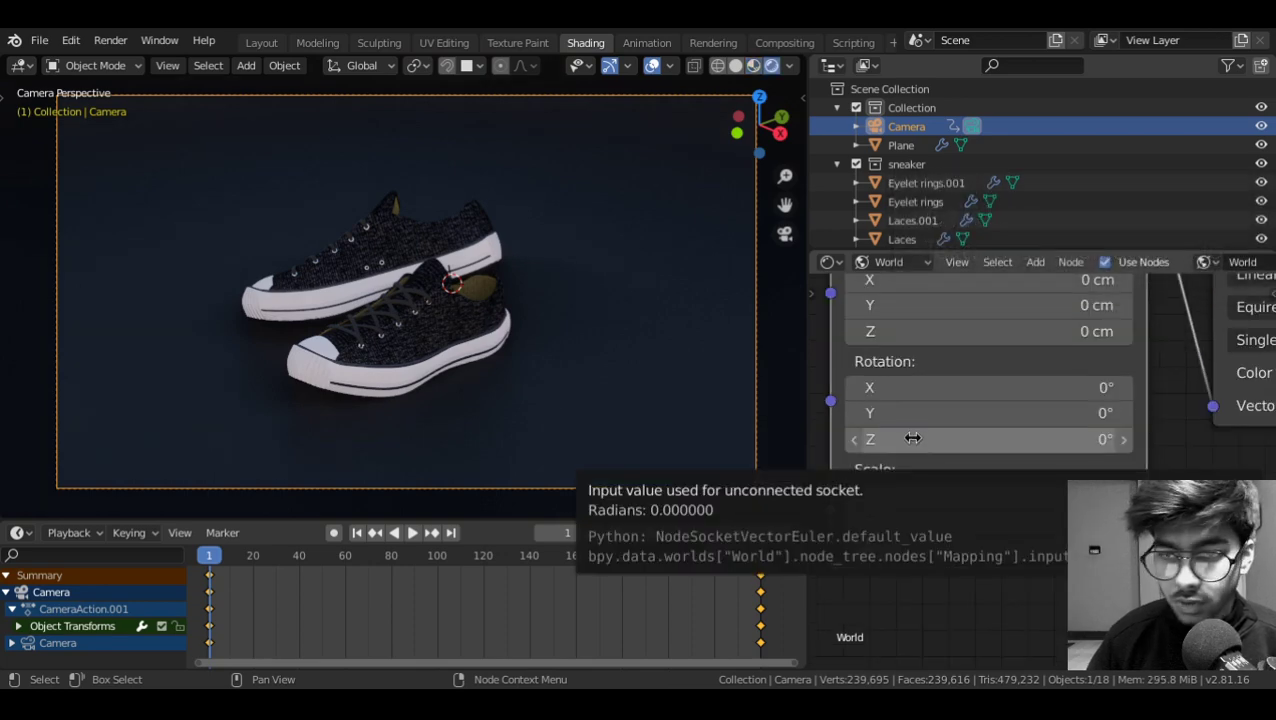
Try out the environment's Z rotation, and keyframe the Mapping node's rotation at 0° on frame 1
{"action": "left_click_drag", "start_coordinate": [913, 438], "coordinate": [1003, 438]}
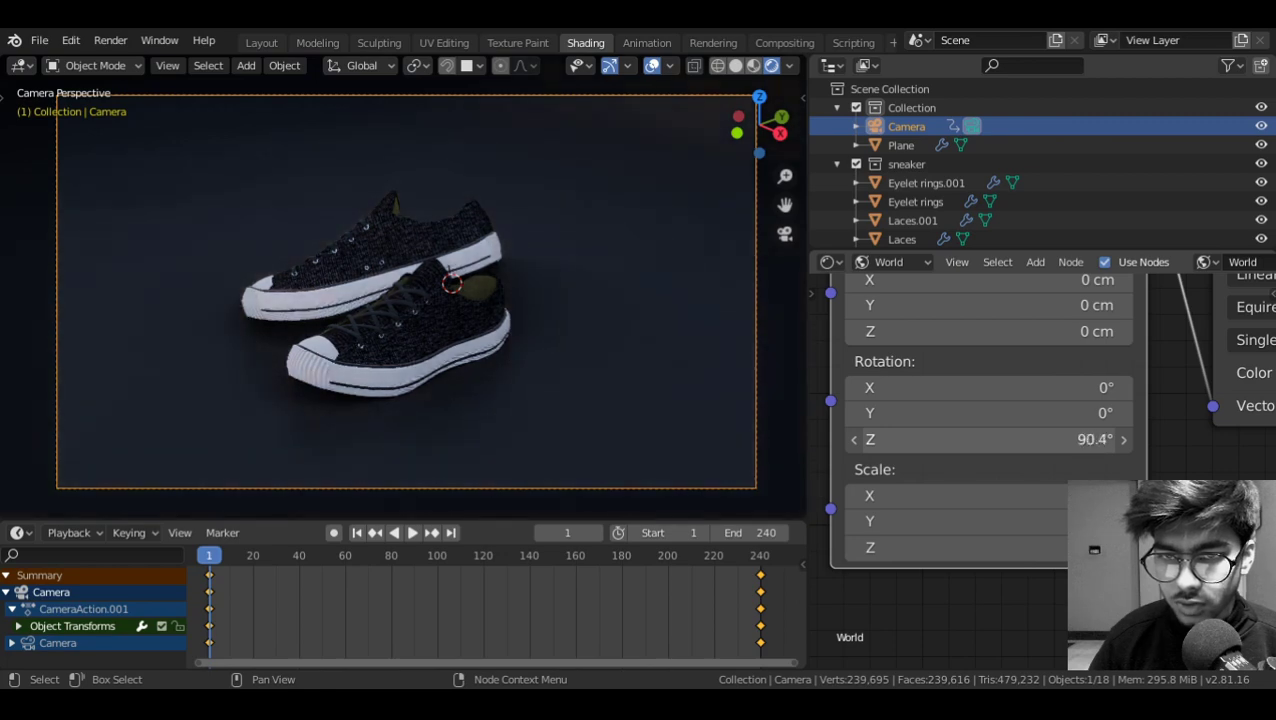
{"action": "key", "text": "Escape"}
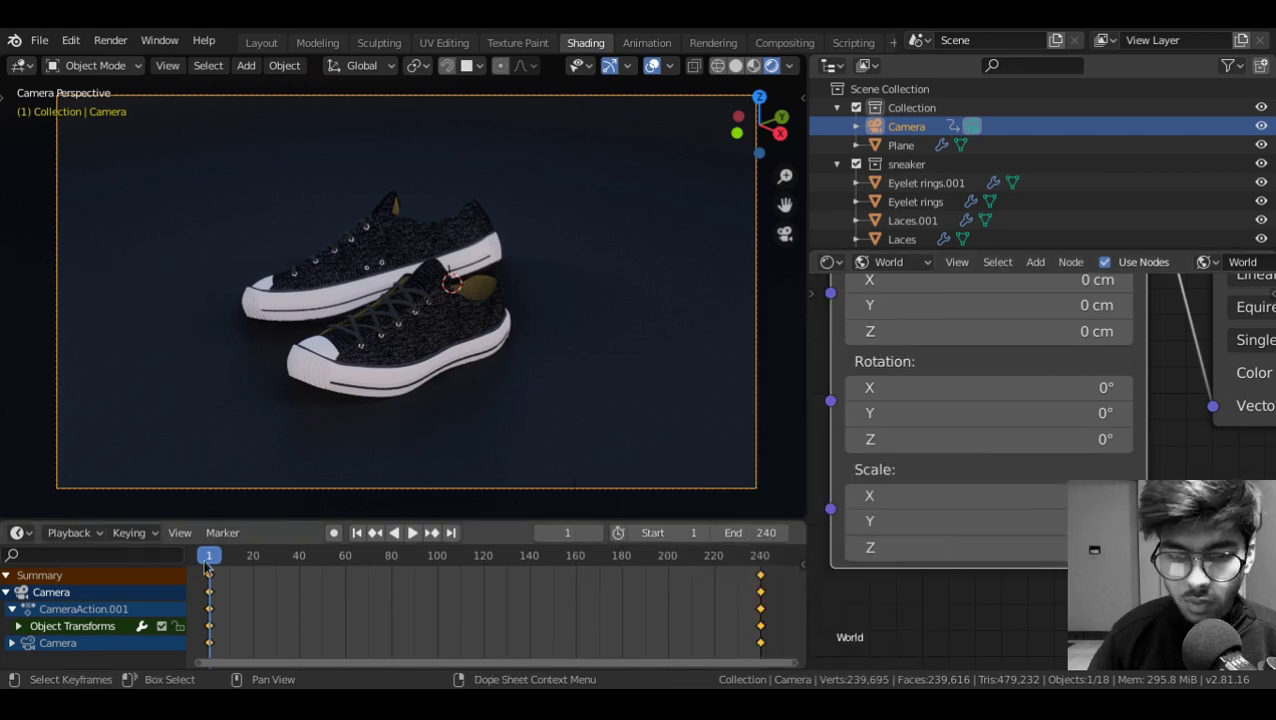
{"action": "right_click", "coordinate": [1020, 438]}
{"action": "left_click", "coordinate": [973, 330]}
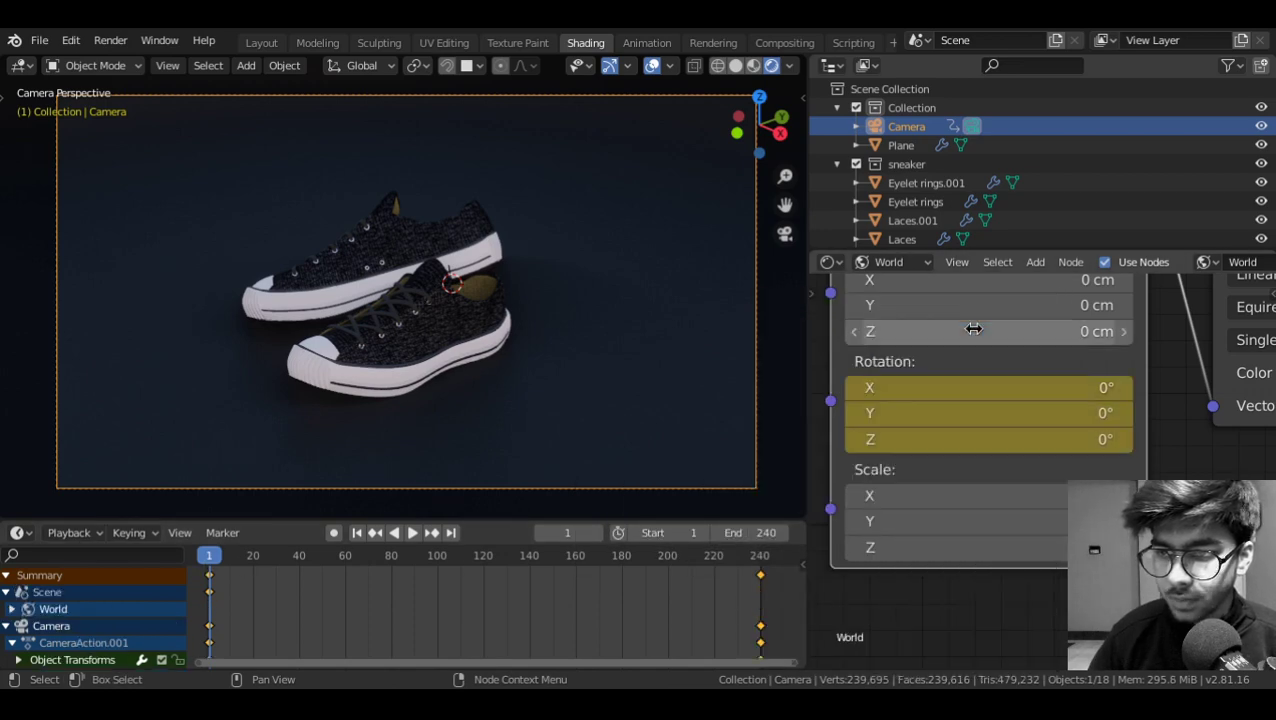
Set the Mapping node's Z rotation to 180° on frame 240, keyframe the rotation and play back the lighting change
{"action": "key", "text": "shift+Right"}
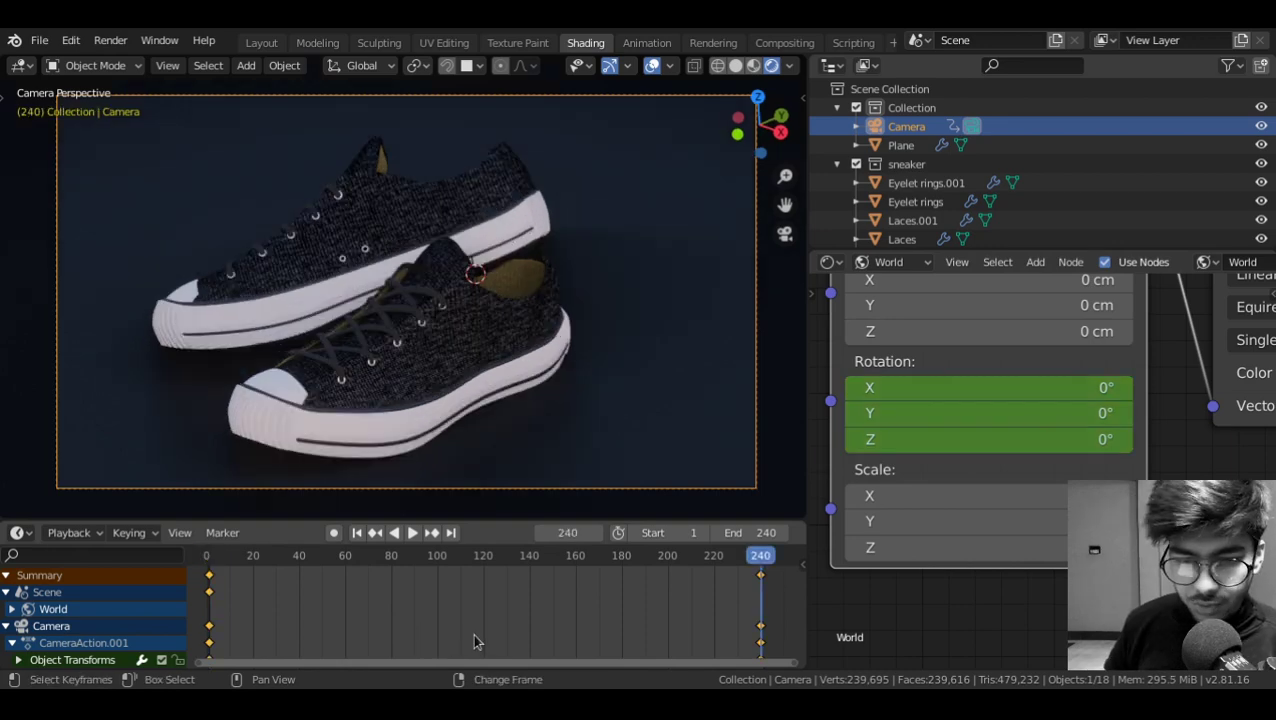
{"action": "left_click", "coordinate": [907, 437]}
{"action": "type", "text": "180"}
{"action": "key", "text": "Return"}
{"action": "right_click", "coordinate": [907, 437]}
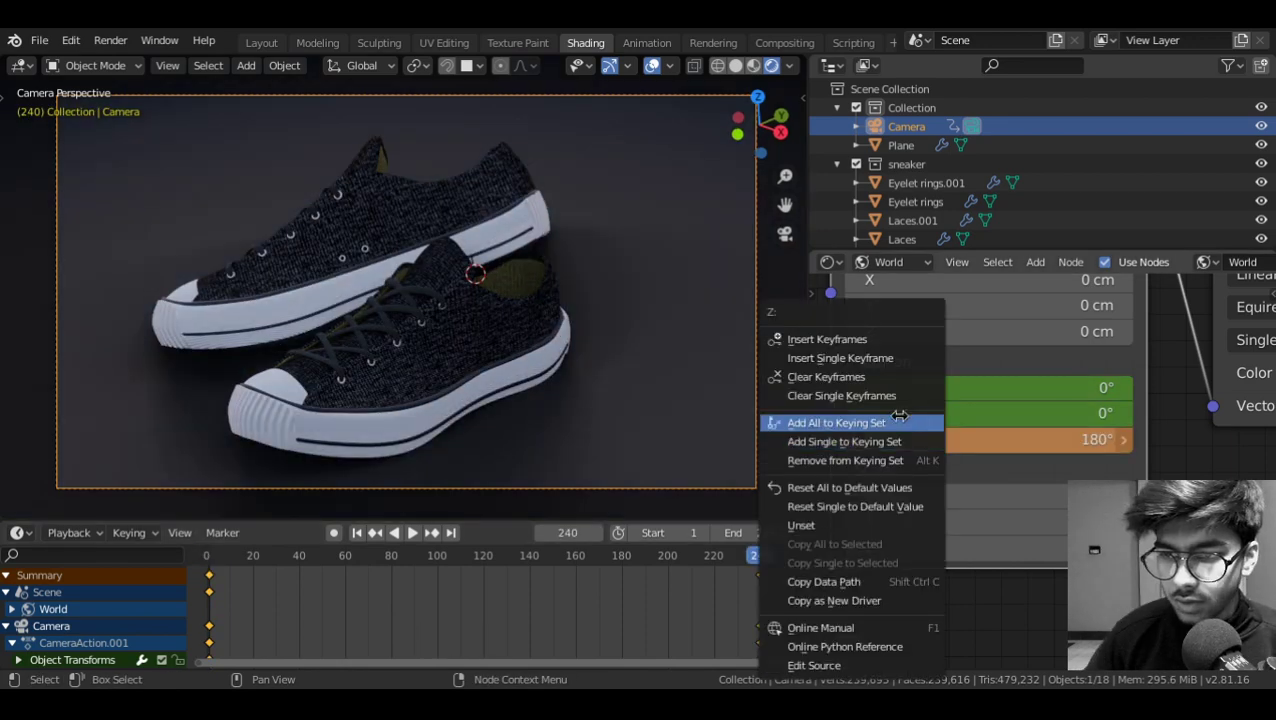
{"action": "left_click", "coordinate": [863, 340]}
{"action": "key", "text": "space"}
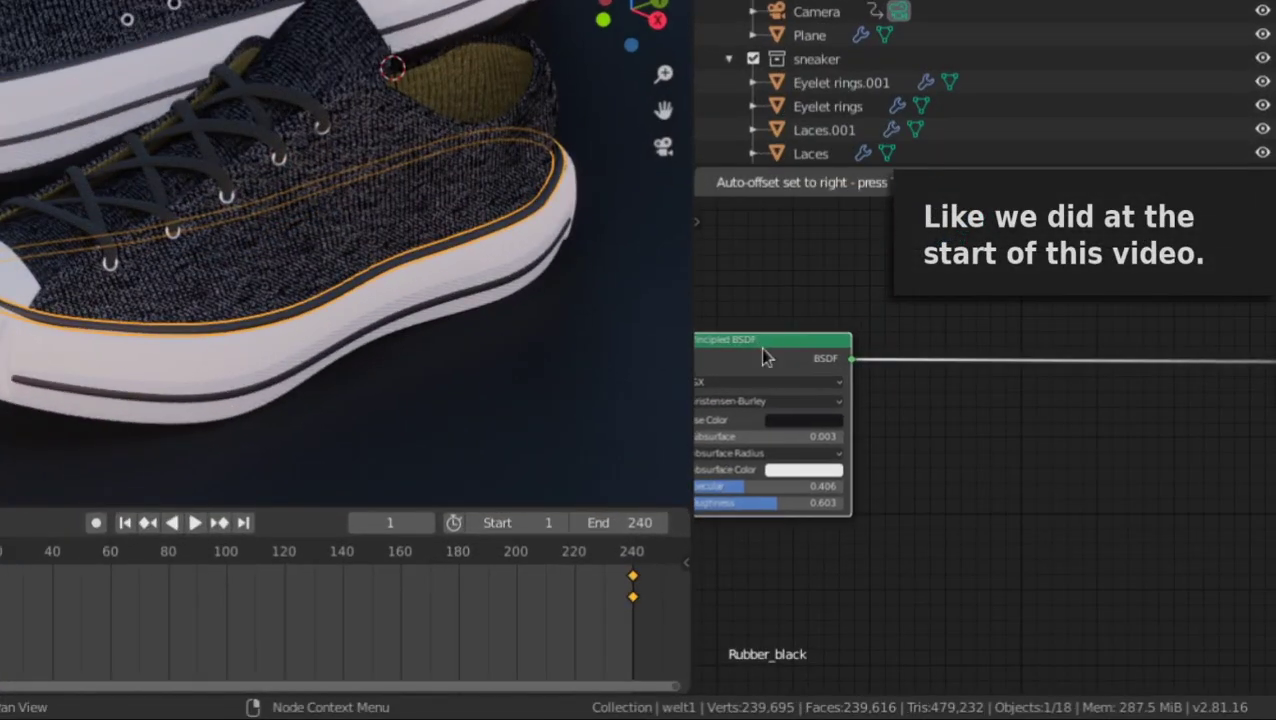
In the Rubber_black material, keyframe the Round node's value at 0.400 on frame 5 and 0.500 on frame 16
{"action": "left_click", "coordinate": [789, 510]}
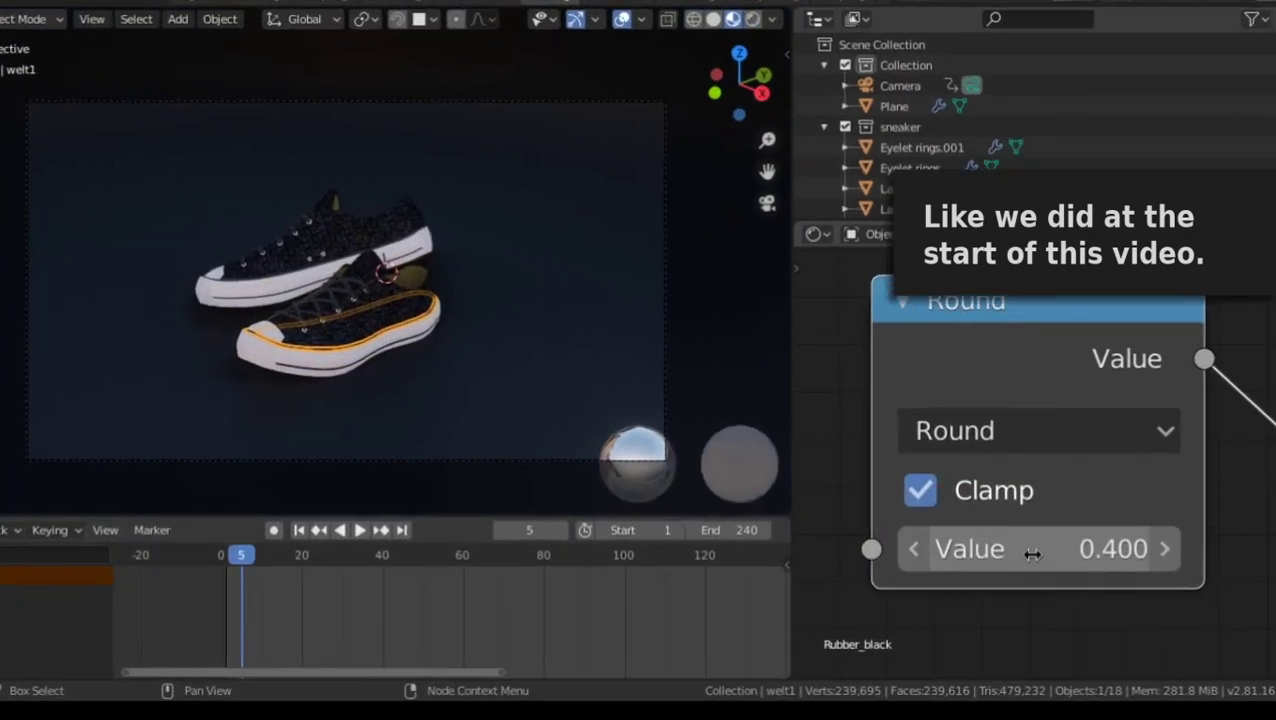
{"action": "right_click", "coordinate": [1034, 552]}
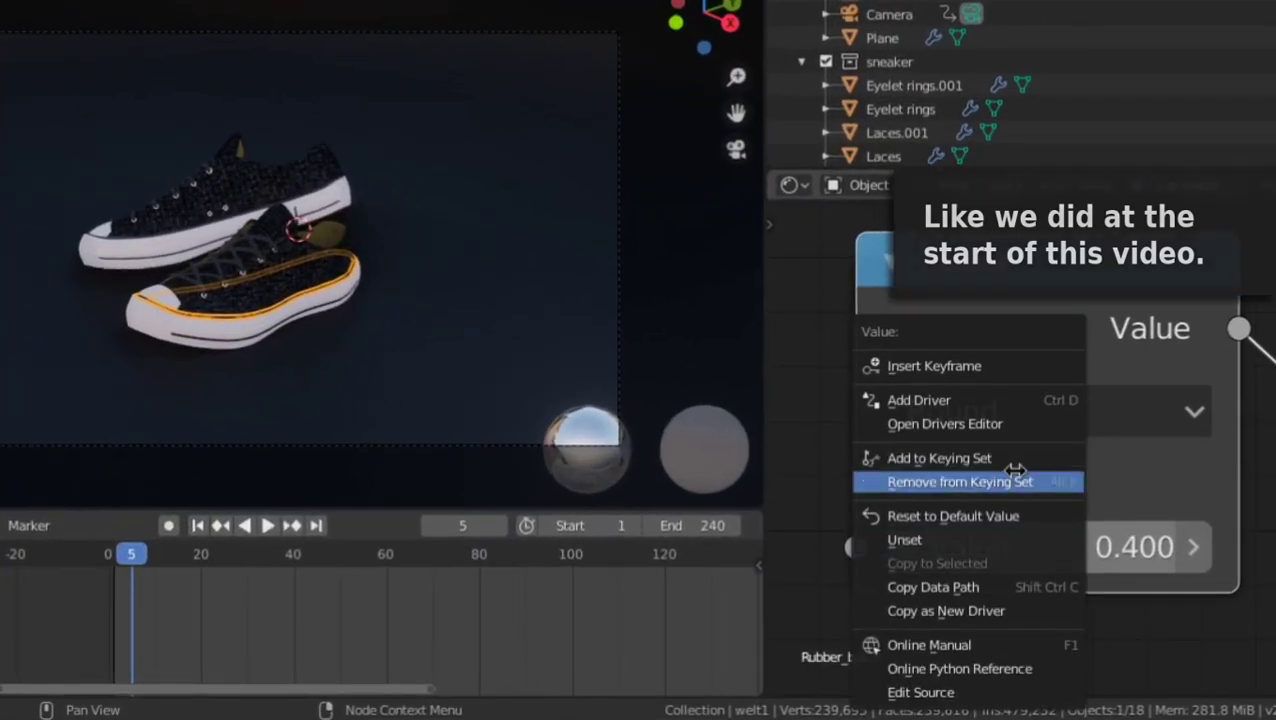
{"action": "left_click", "coordinate": [998, 365]}
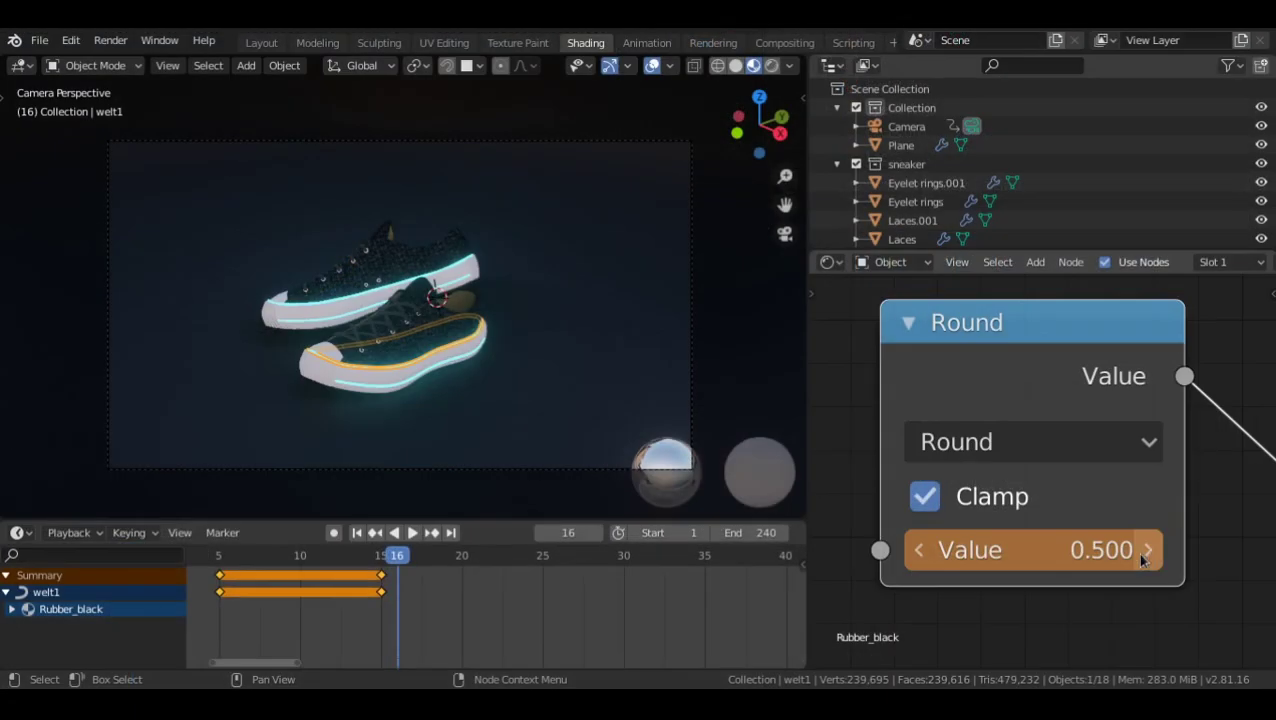
{"action": "right_click", "coordinate": [1050, 553]}
{"action": "left_click", "coordinate": [1012, 434]}
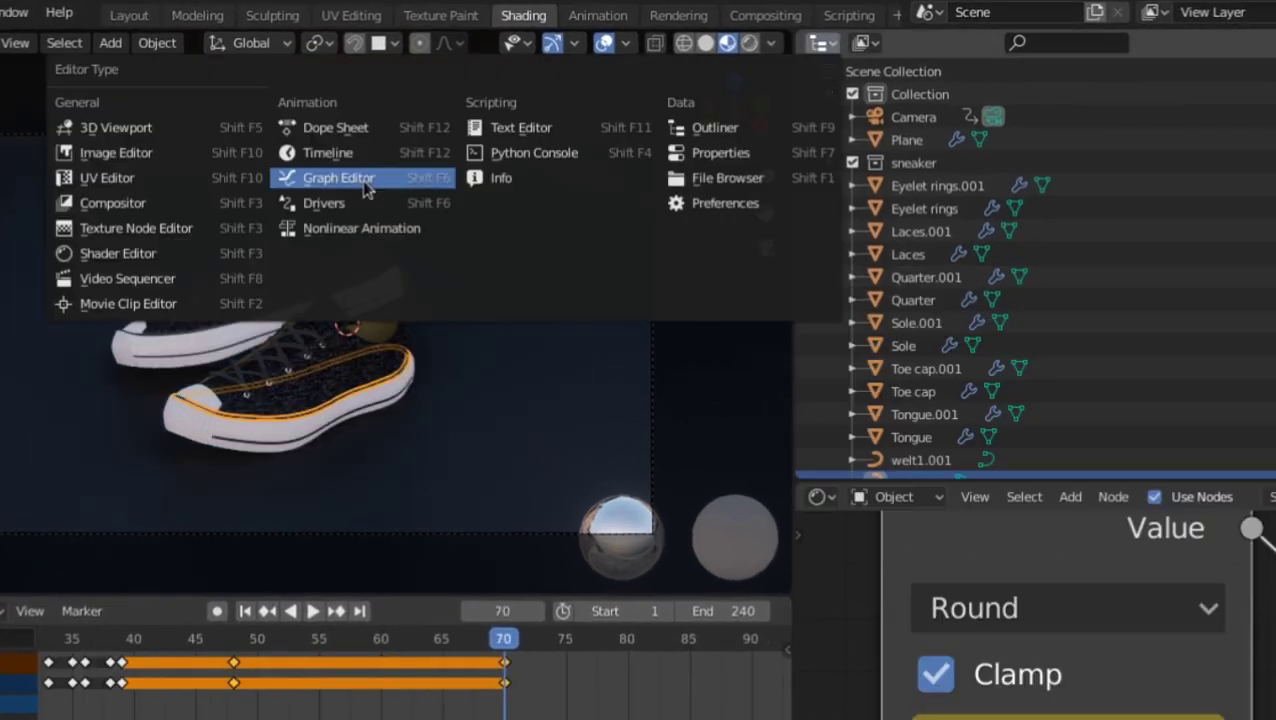
Turn the Outliner area into a Graph Editor and add a Noise modifier to the Round node's value curve
{"action": "left_click", "coordinate": [342, 174]}
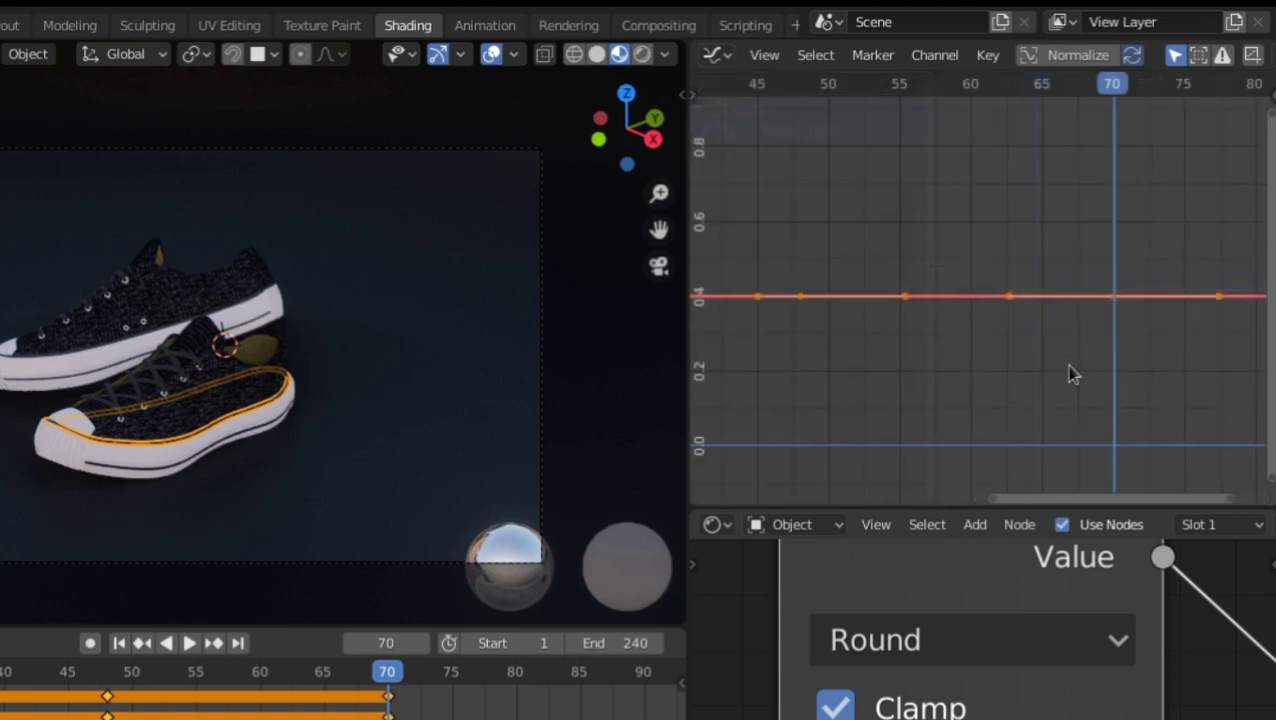
{"action": "key", "text": "n"}
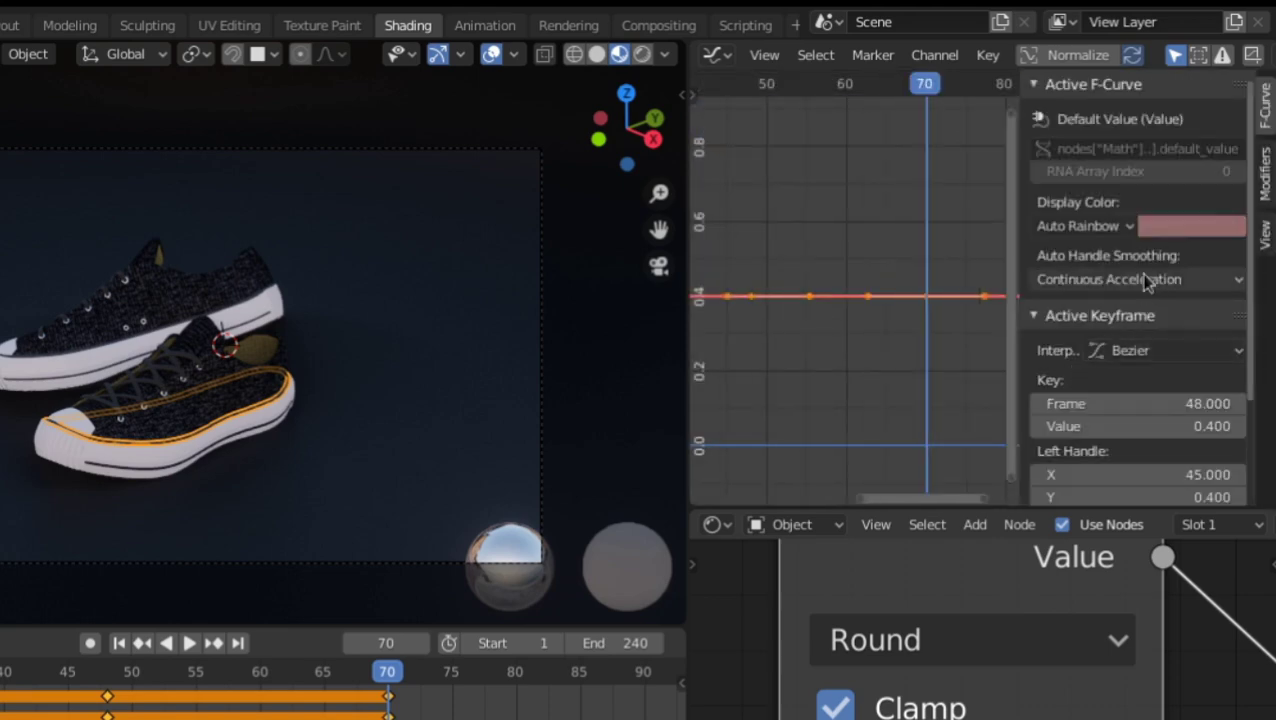
{"action": "left_click", "coordinate": [1264, 172]}
{"action": "left_click", "coordinate": [1125, 120]}
{"action": "left_click", "coordinate": [1115, 248]}
Play back the flicker from around frame 46 and set the Noise modifier's strength to 2.900
{"action": "left_click", "coordinate": [92, 672]}
{"action": "key", "text": "space"}
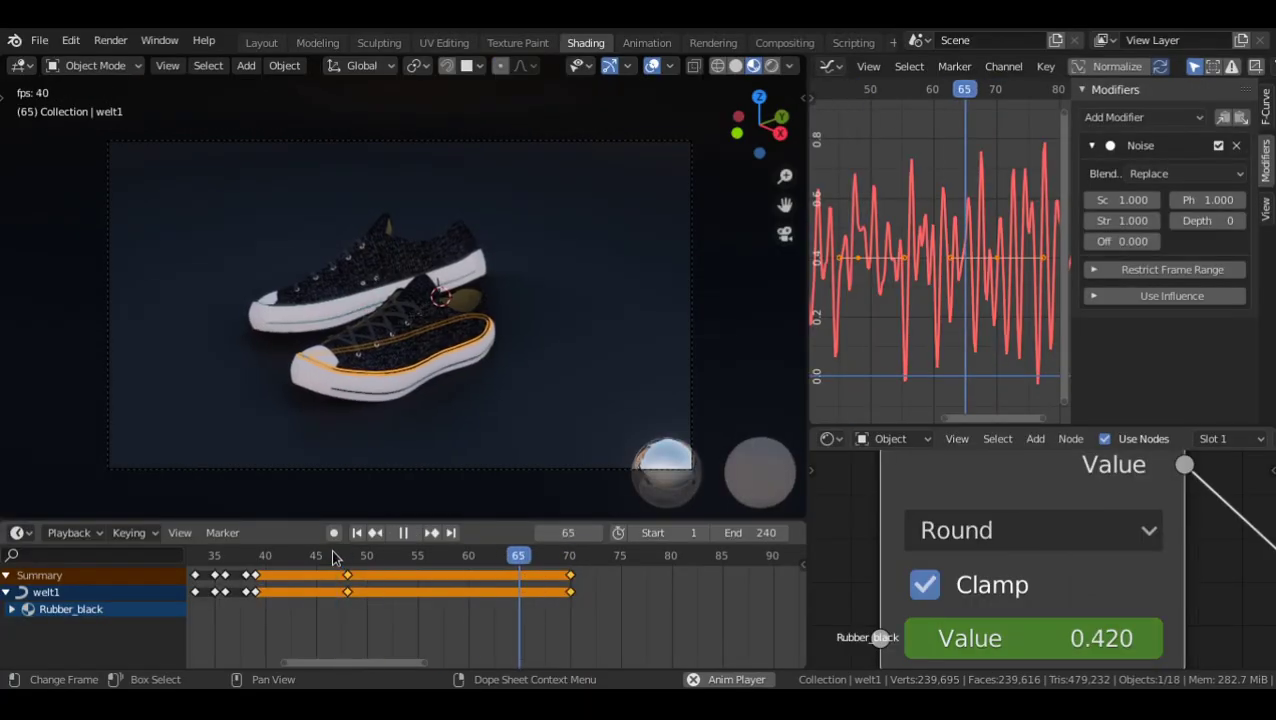
{"action": "key", "text": "space"}
{"action": "left_click", "coordinate": [336, 557]}
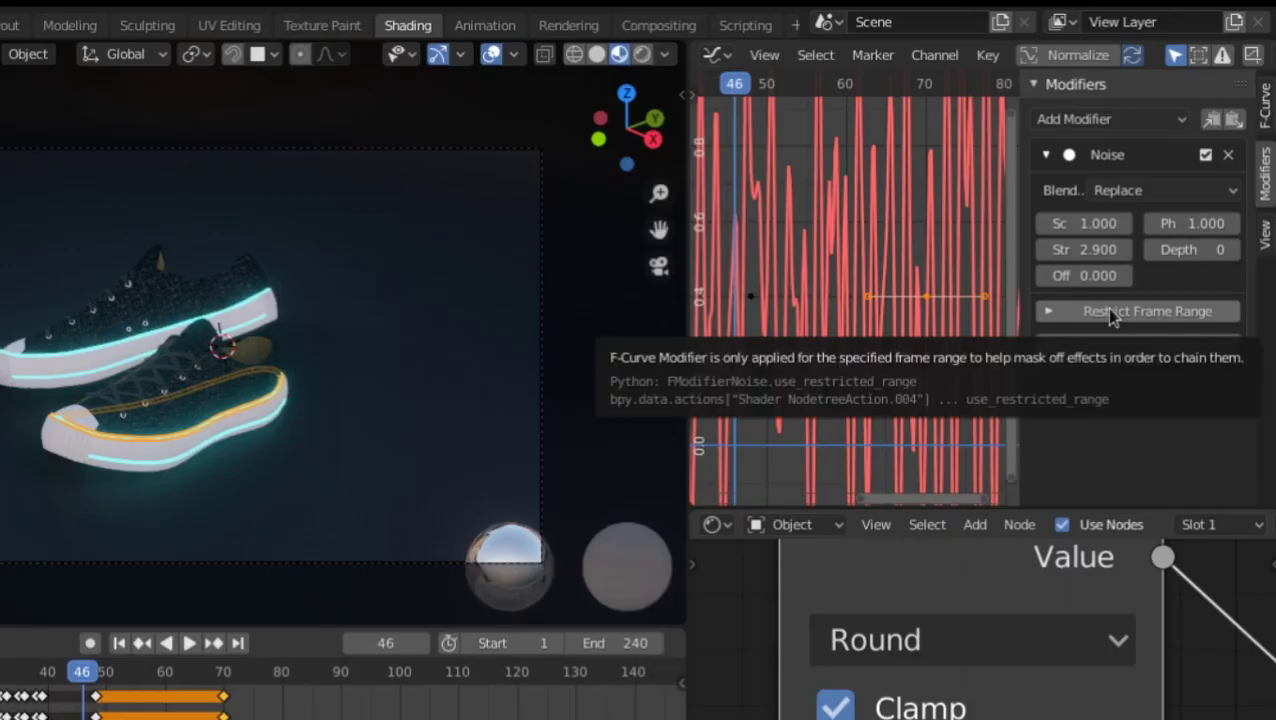
Restrict the Noise modifier's frame range to start at 48 and end at 70, and play back the glow animation
{"action": "left_click", "coordinate": [1113, 314]}
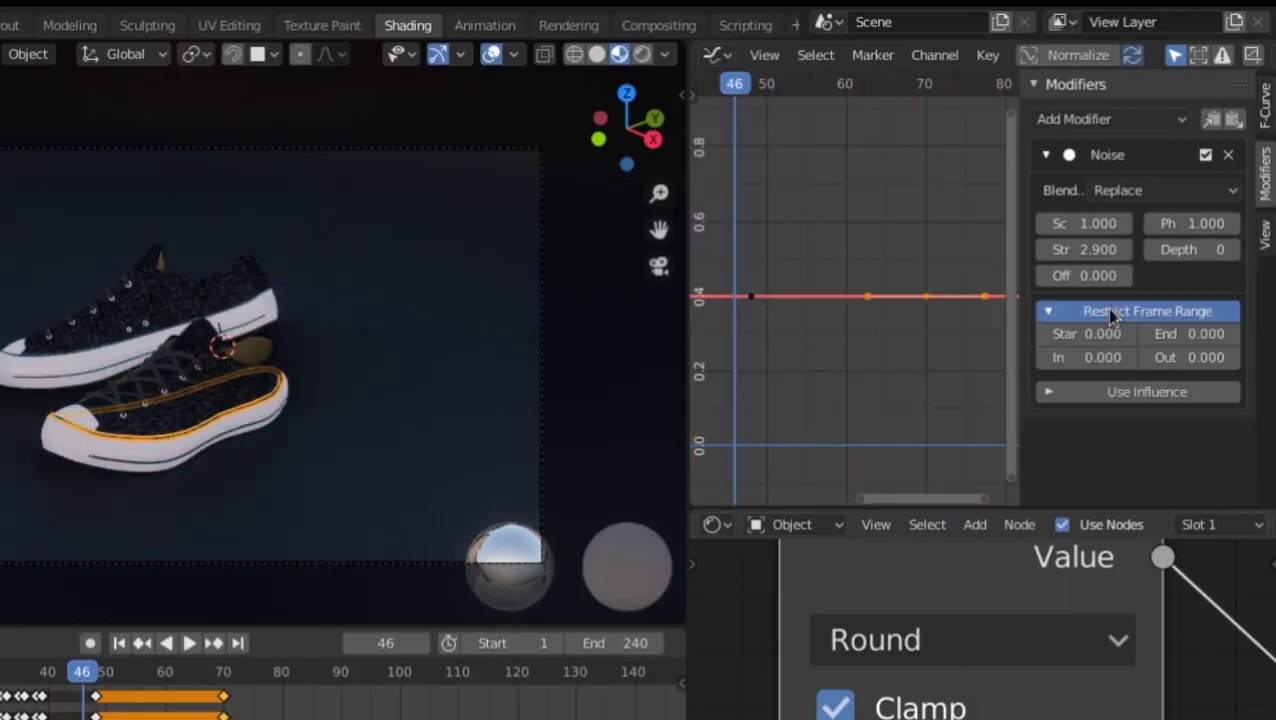
{"action": "double_click", "coordinate": [1106, 336]}
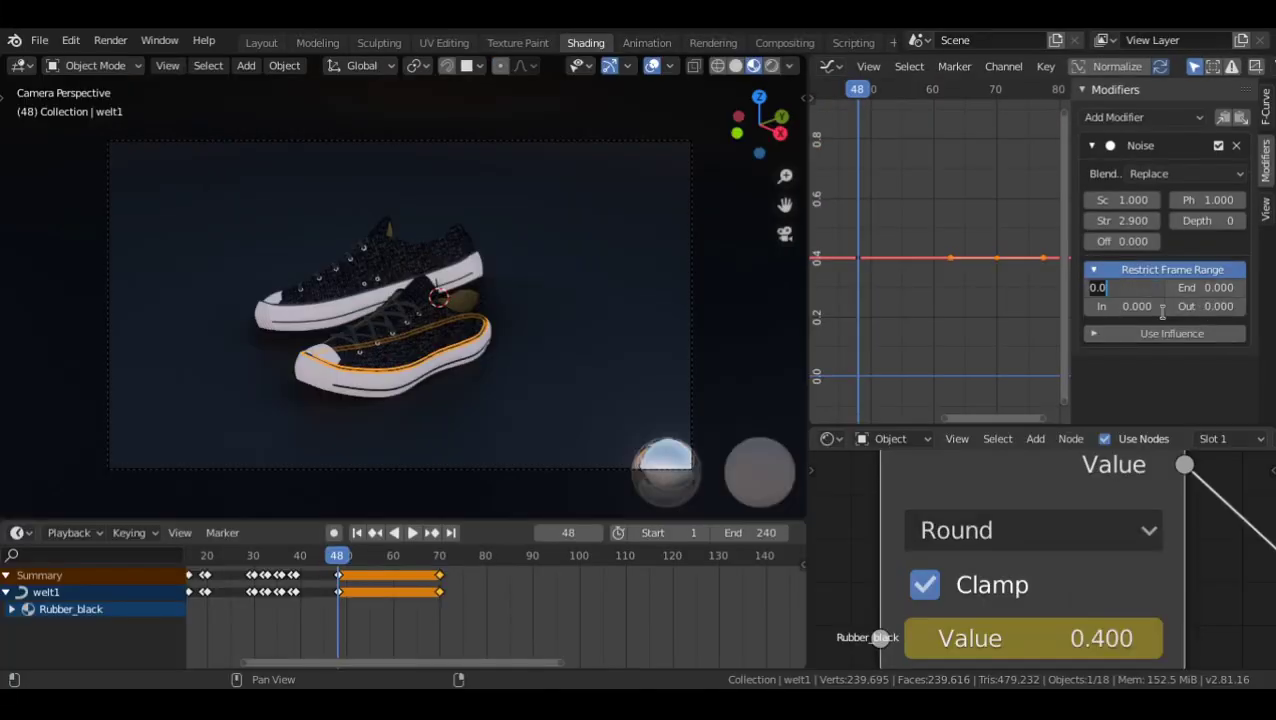
{"action": "type", "text": "48"}
{"action": "key", "text": "Return"}
{"action": "left_click", "coordinate": [1207, 288]}
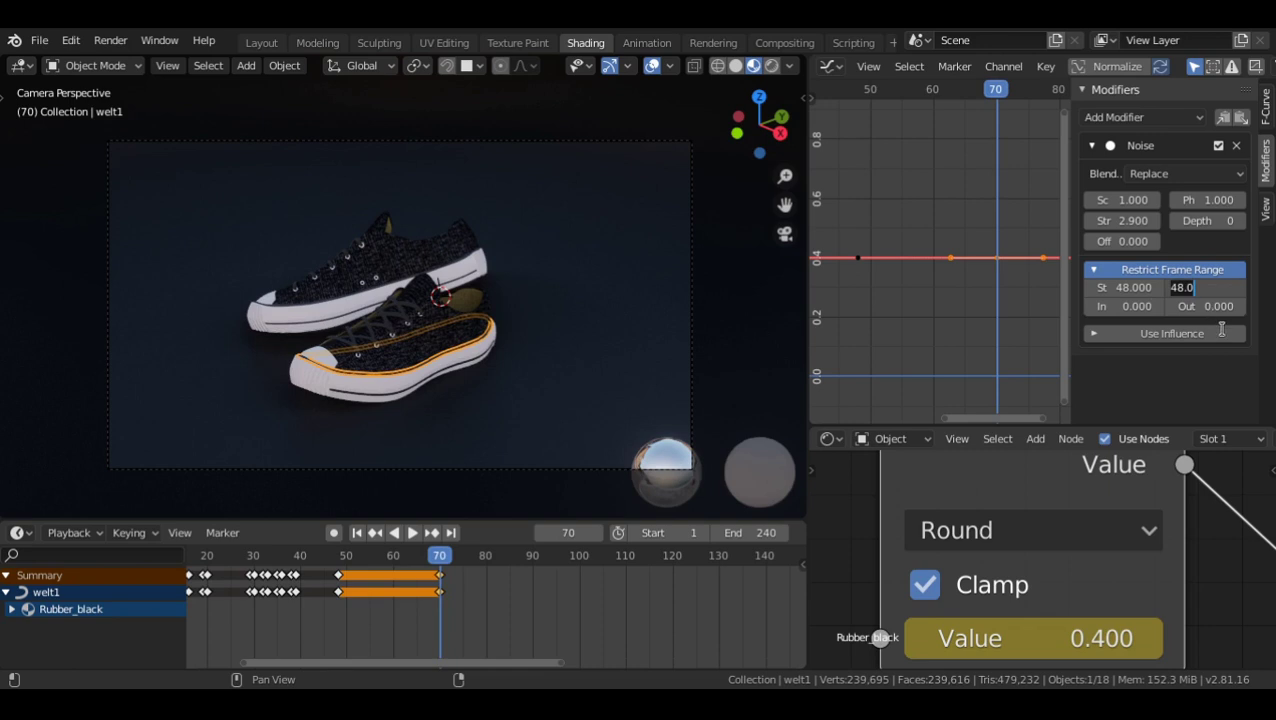
{"action": "type", "text": "70"}
{"action": "key", "text": "Return"}
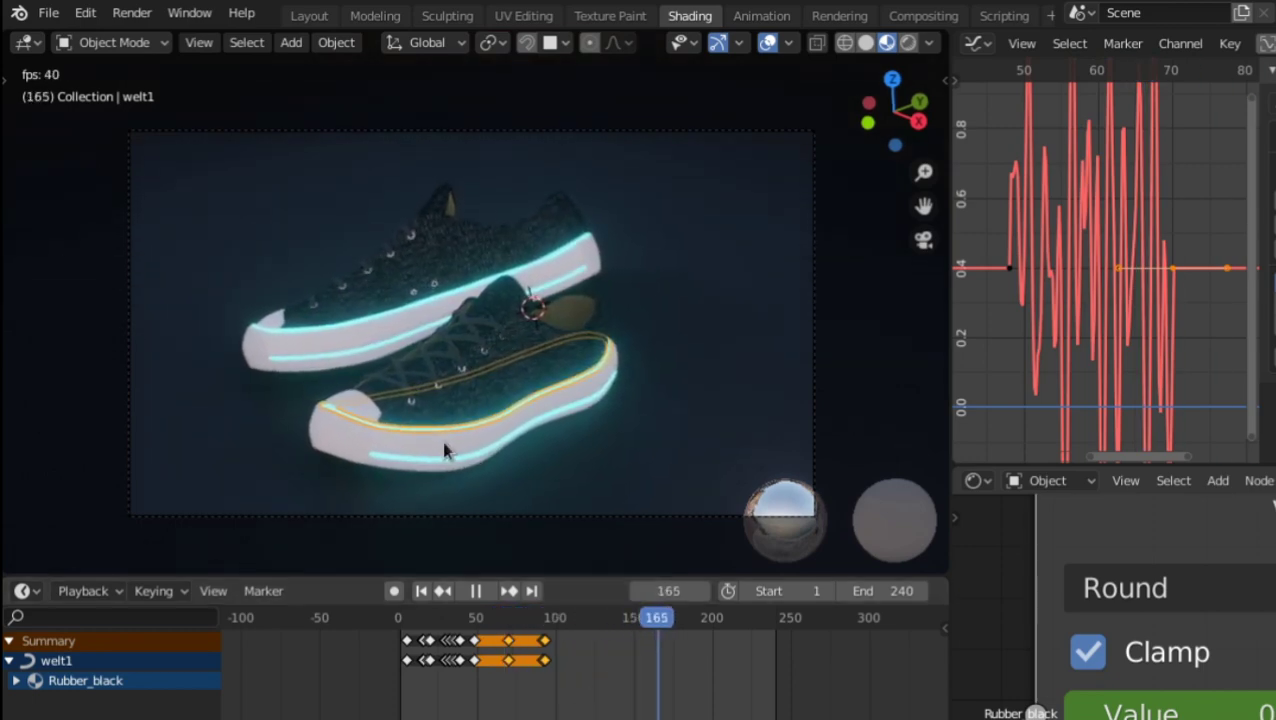
{"action": "key", "text": "alt+a"}
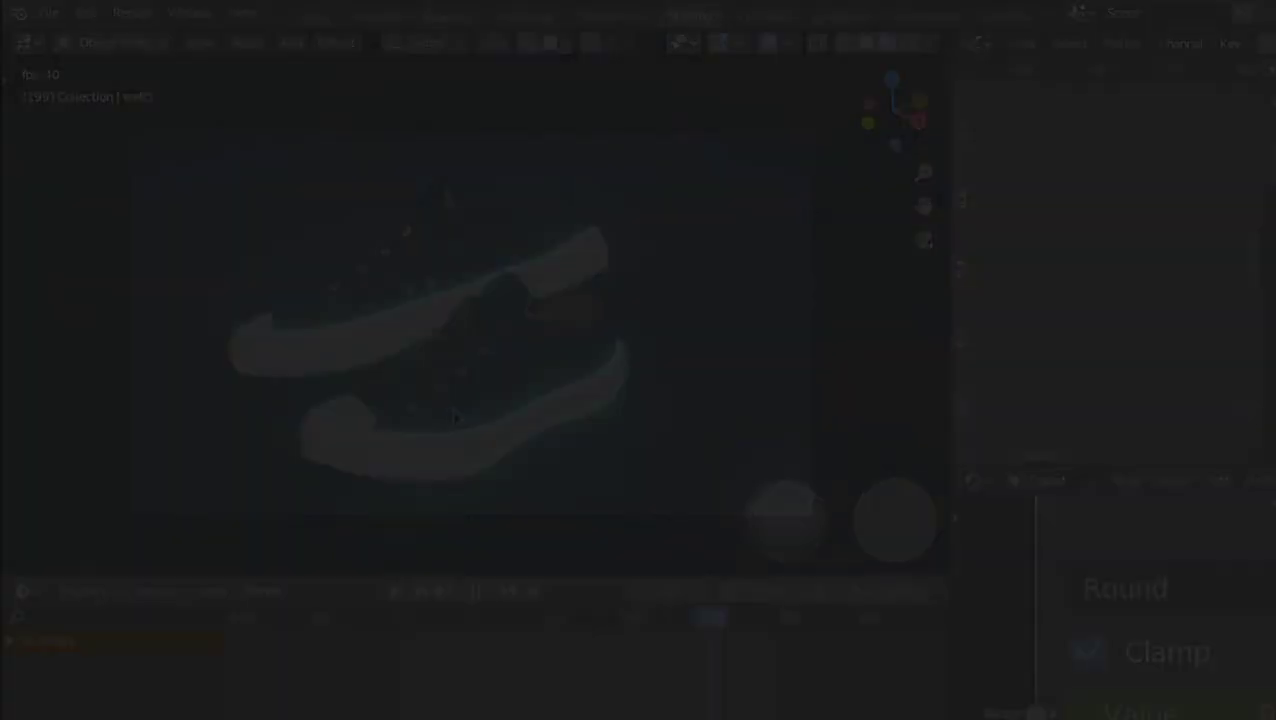